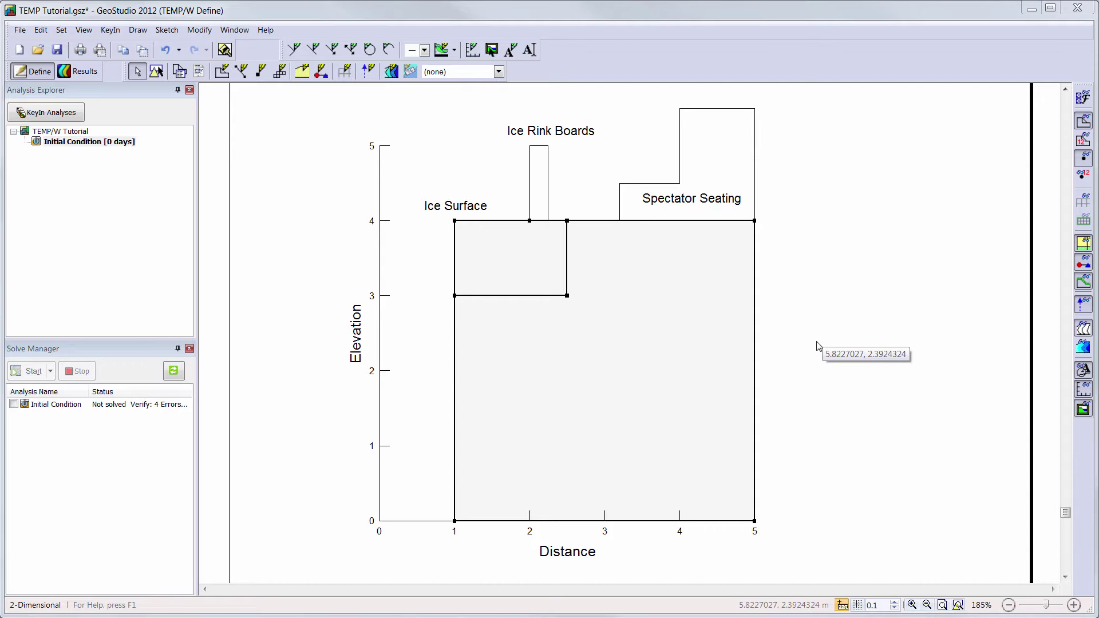
Step: Add a new material named Clay and set its material model to Full Thermal
click(121, 32)
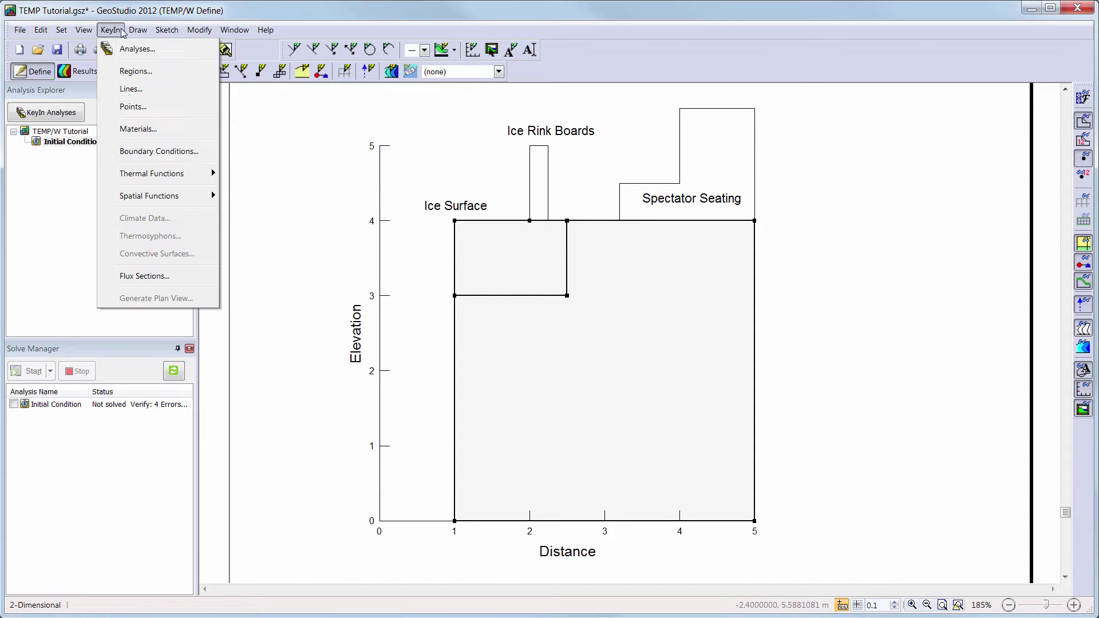
click(129, 131)
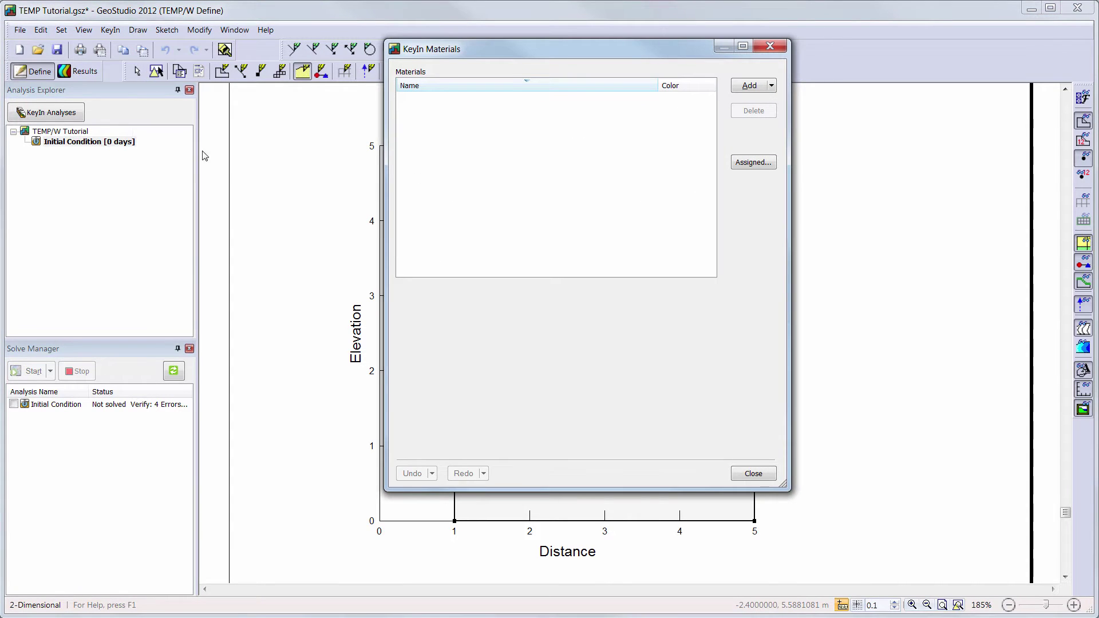
click(744, 85)
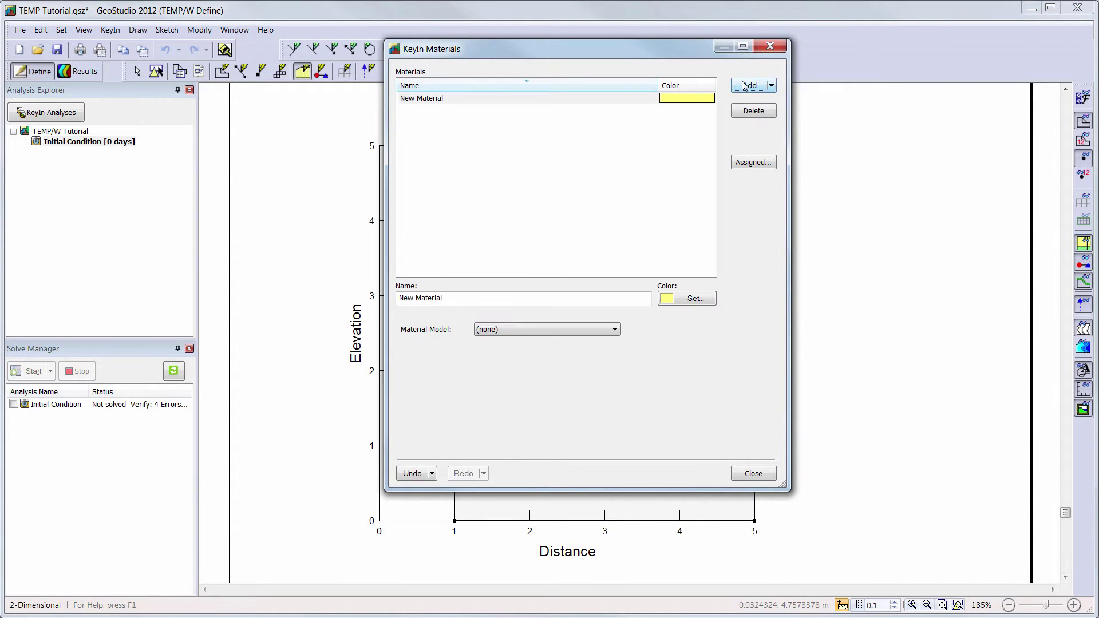
drag(487, 297, 396, 300)
text(Clay)
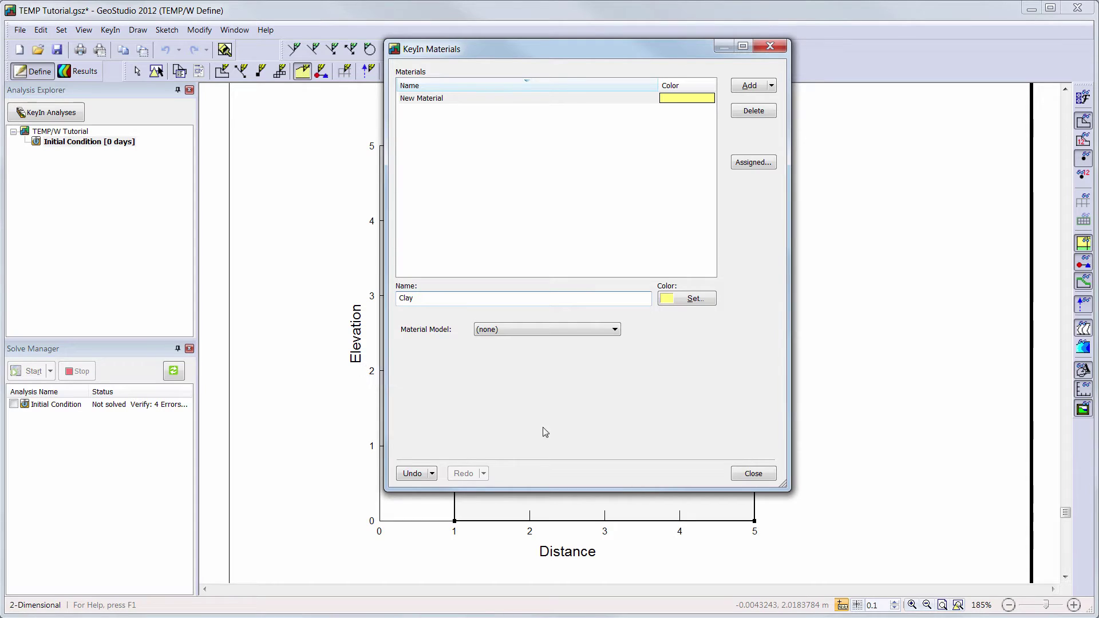
click(615, 329)
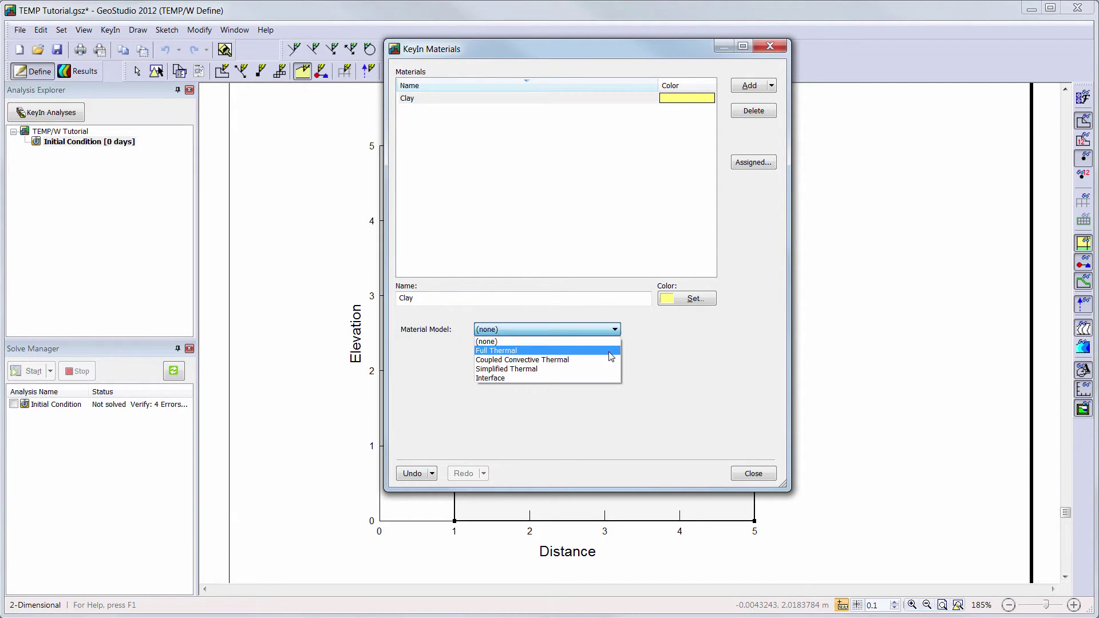
click(611, 351)
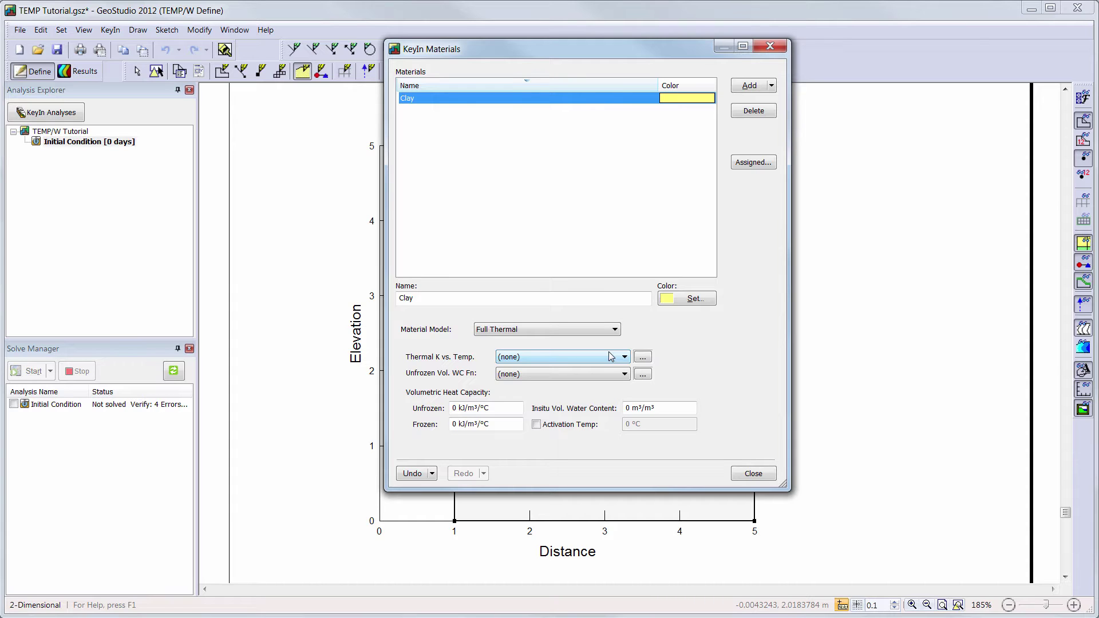
Step: Add a thermal conductivity versus temperature function named Constant, using the Spline Data Point Function type
click(643, 357)
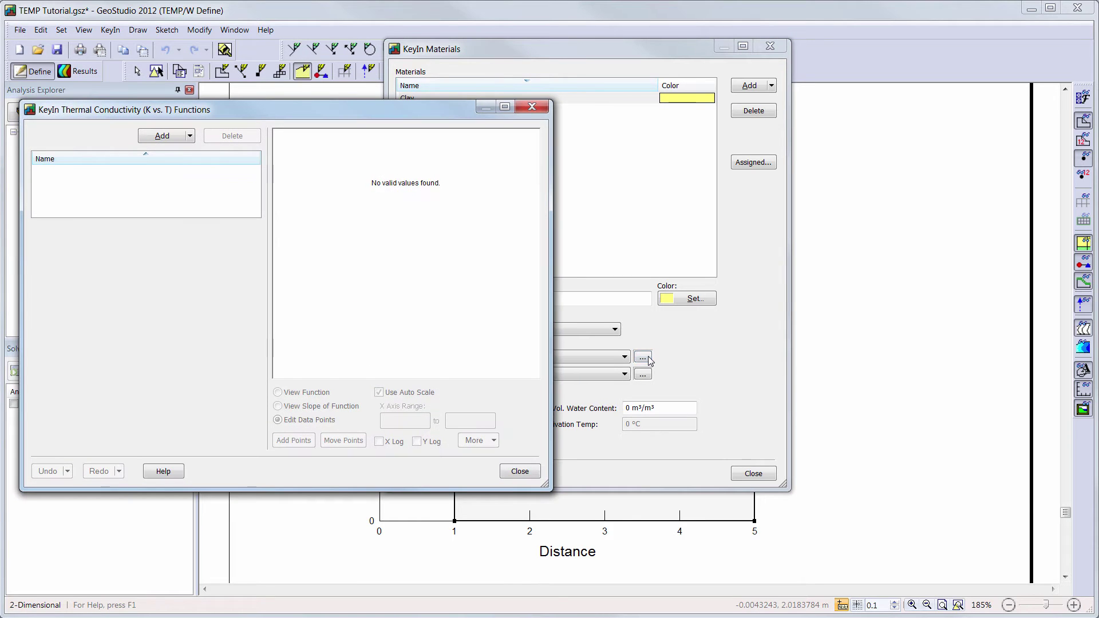
click(160, 137)
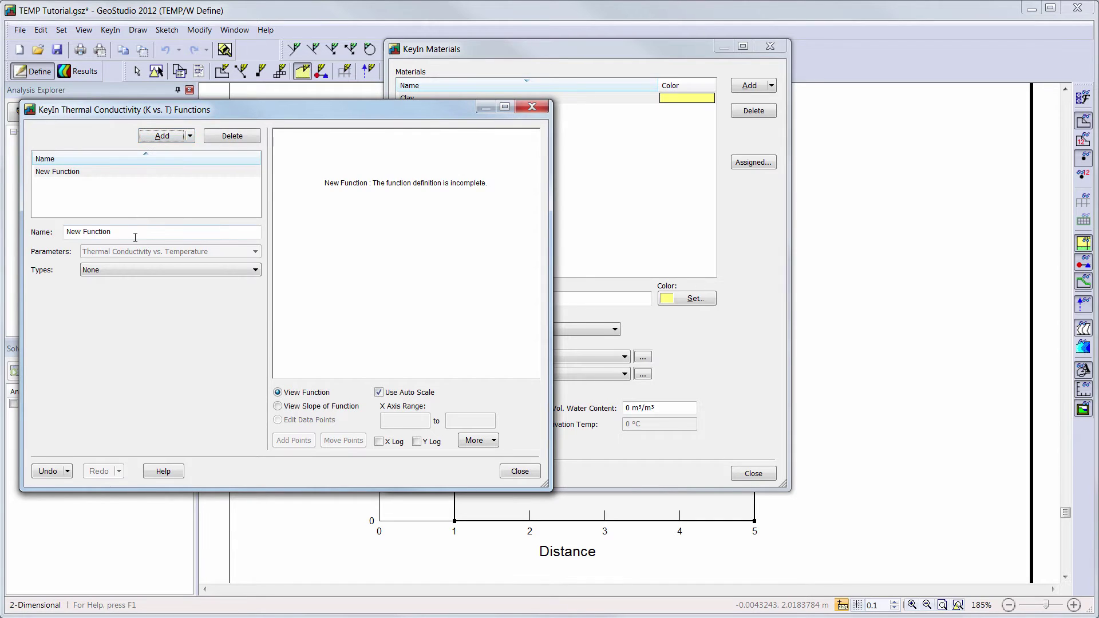
drag(115, 232, 45, 231)
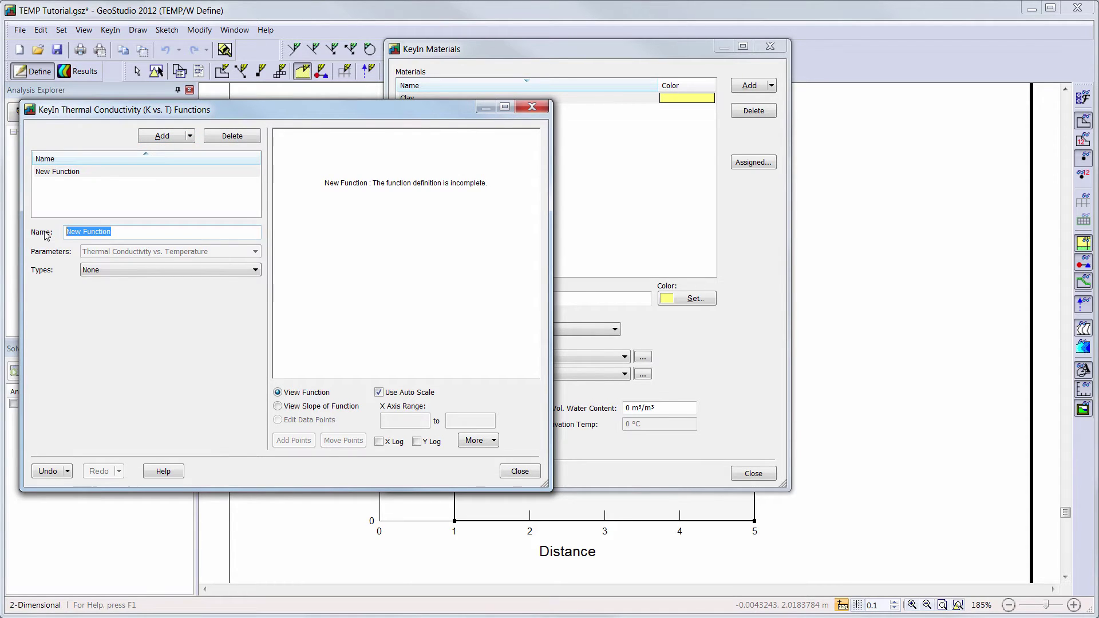
text(Constant)
click(255, 270)
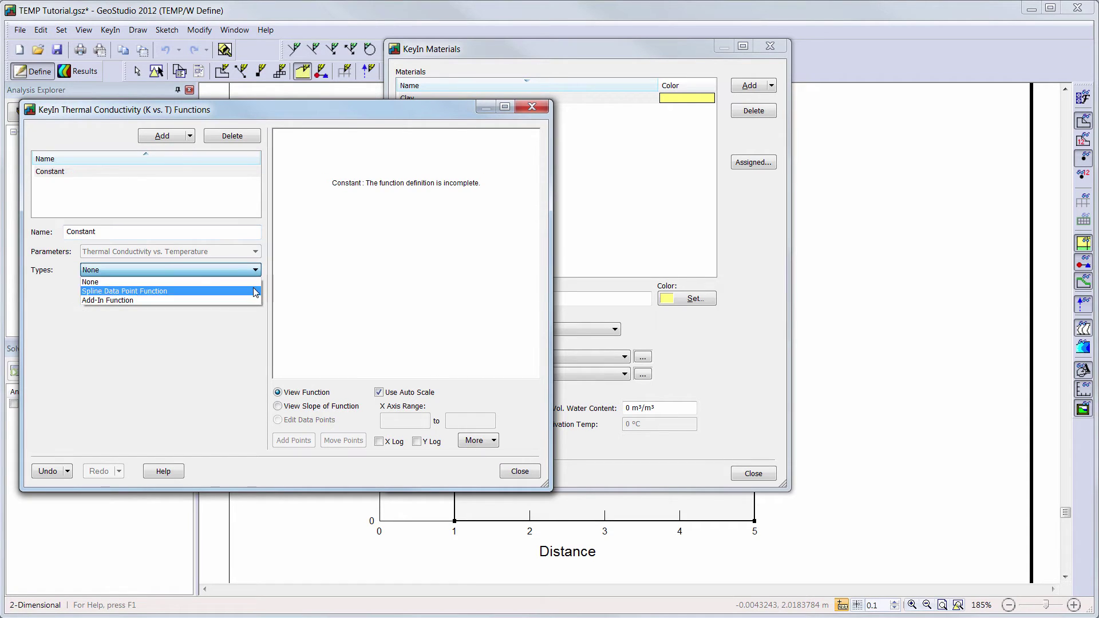
click(254, 291)
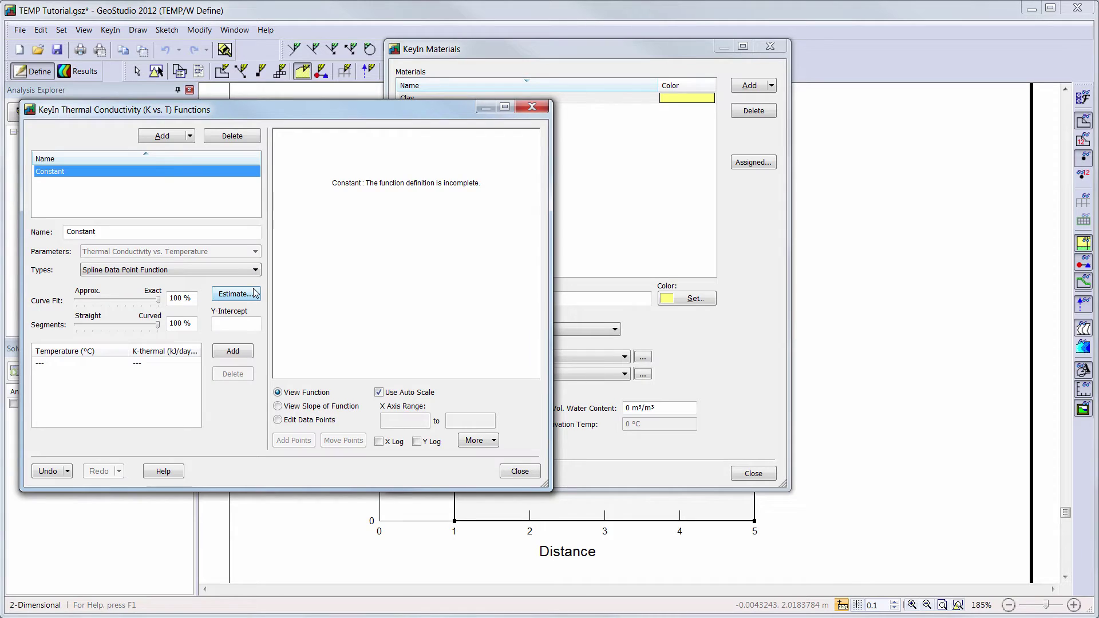
Step: Give the Constant function a data point of 165 at 0 °C and assign it as the clay's thermal conductivity function
click(183, 363)
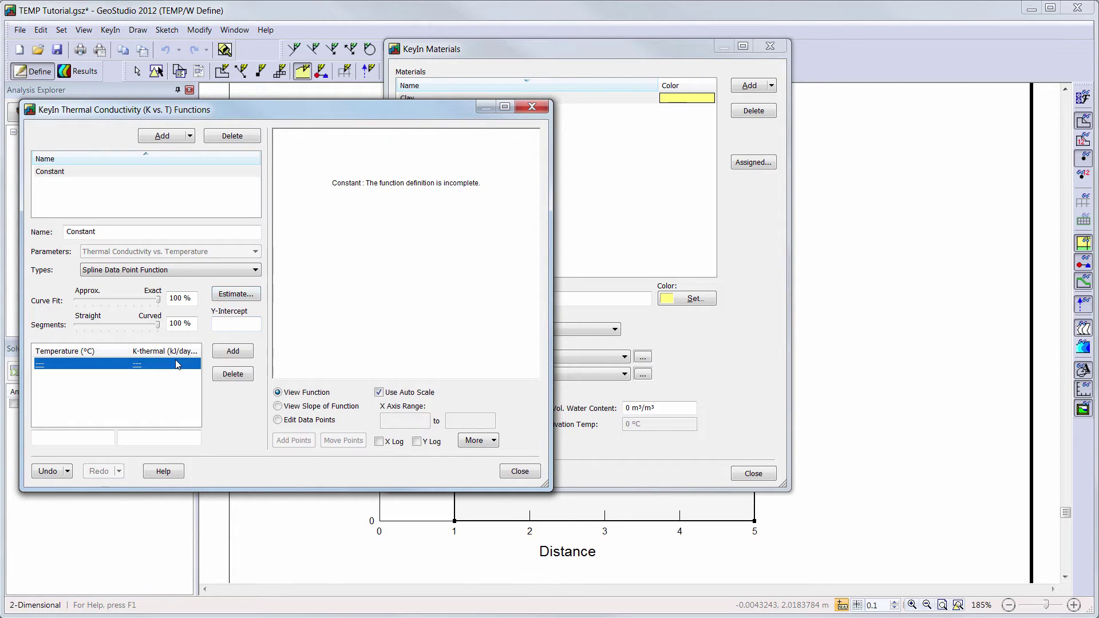
click(105, 435)
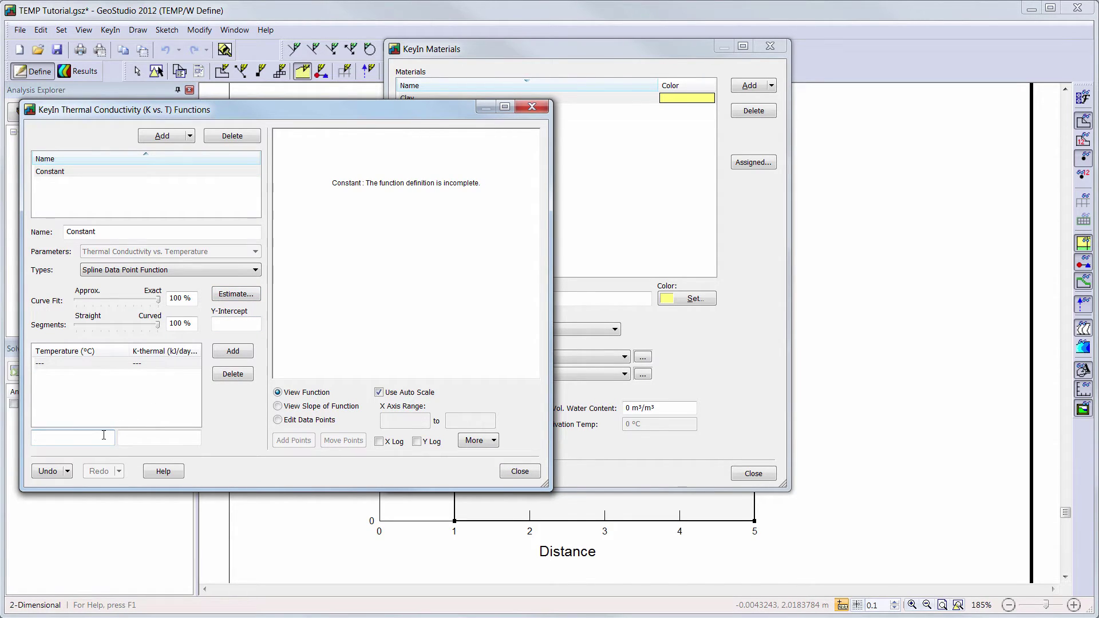
text(0)
key(Tab)
text(165)
key(Return)
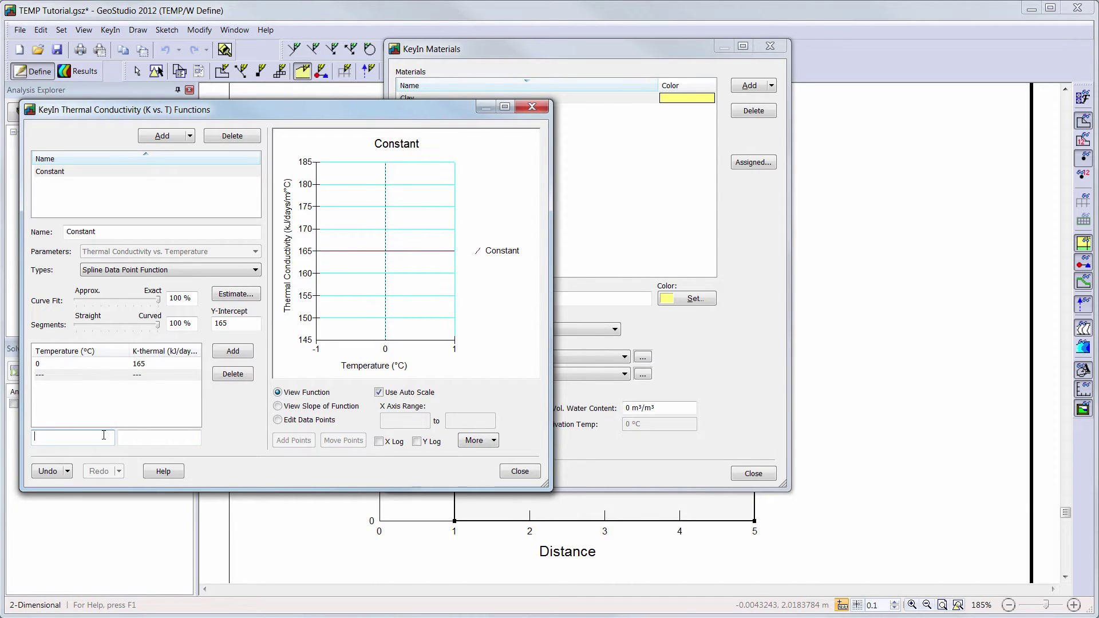
click(519, 472)
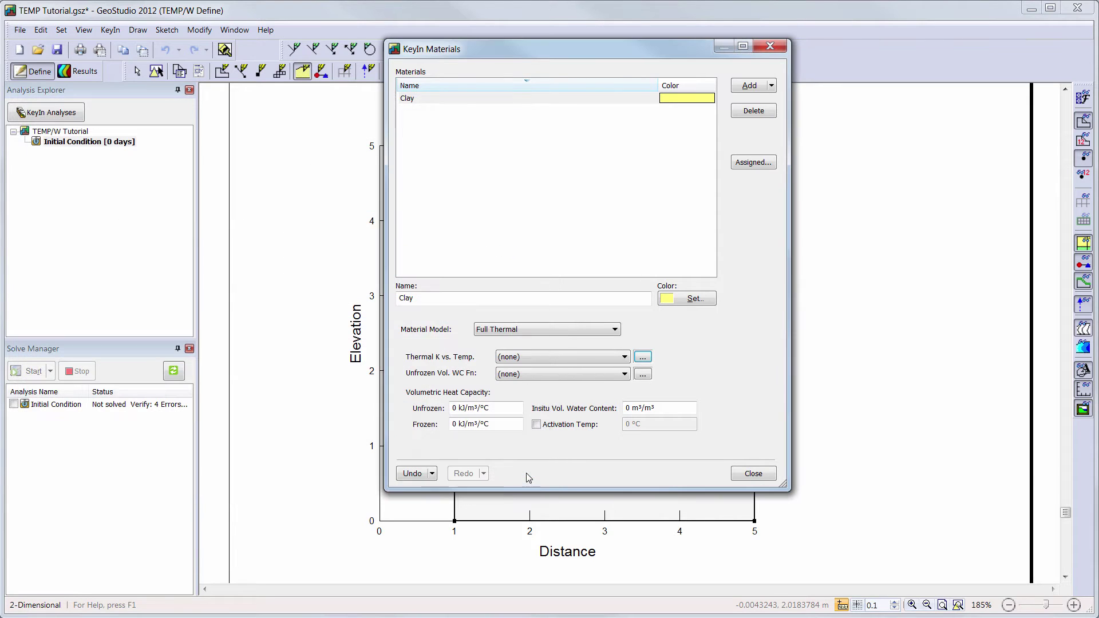
click(624, 357)
click(628, 379)
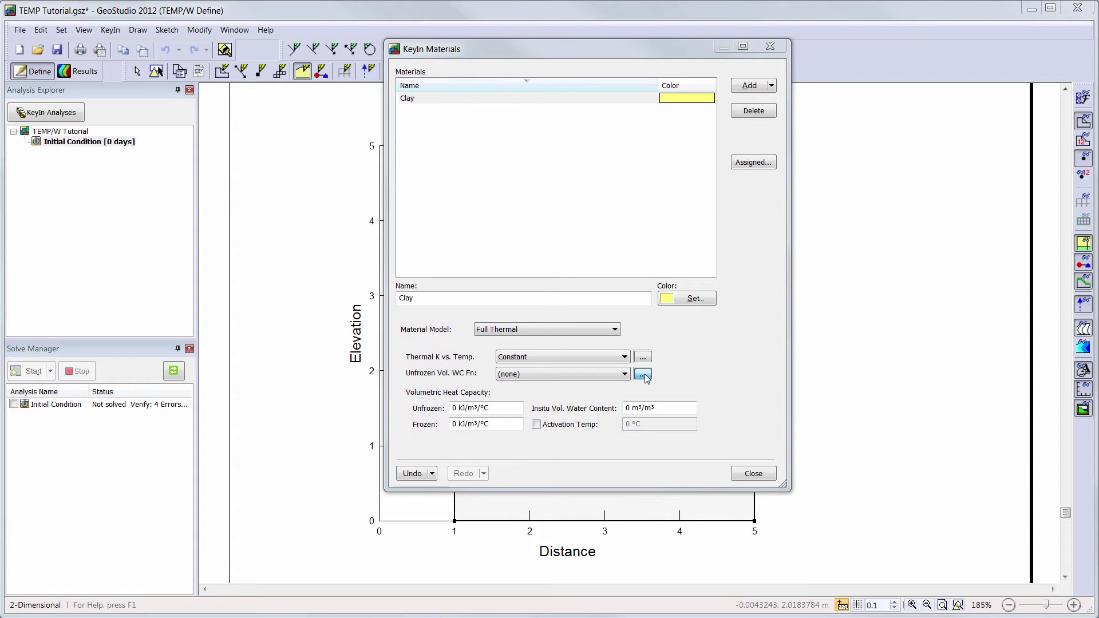
Step: Add an unfrozen water content function named Clay, using the Spline Data Point Function type
click(643, 375)
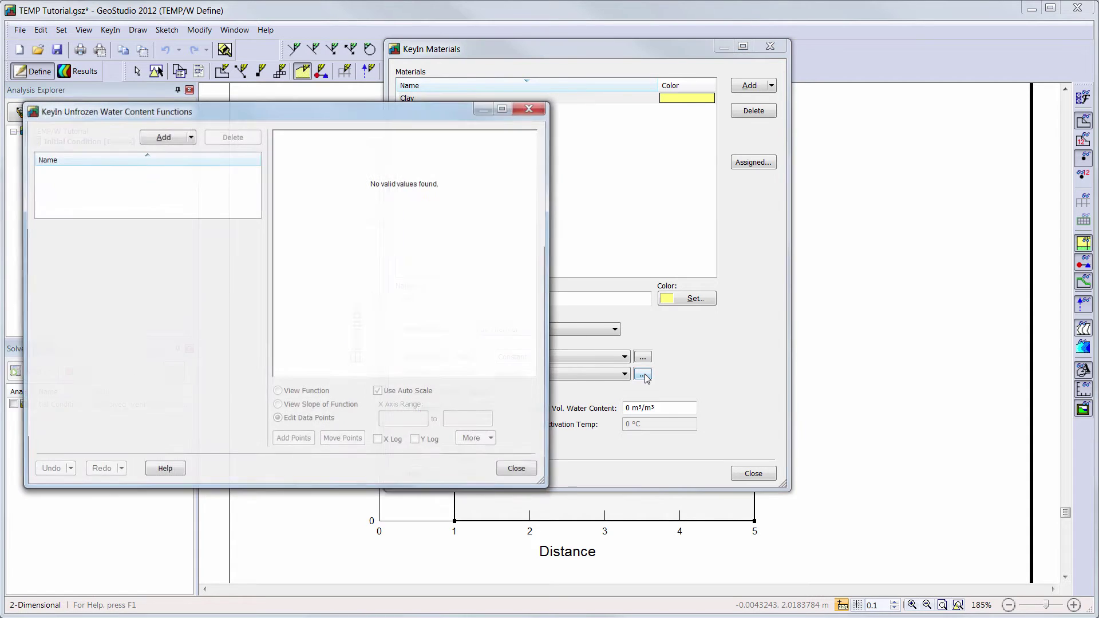
click(162, 136)
click(124, 230)
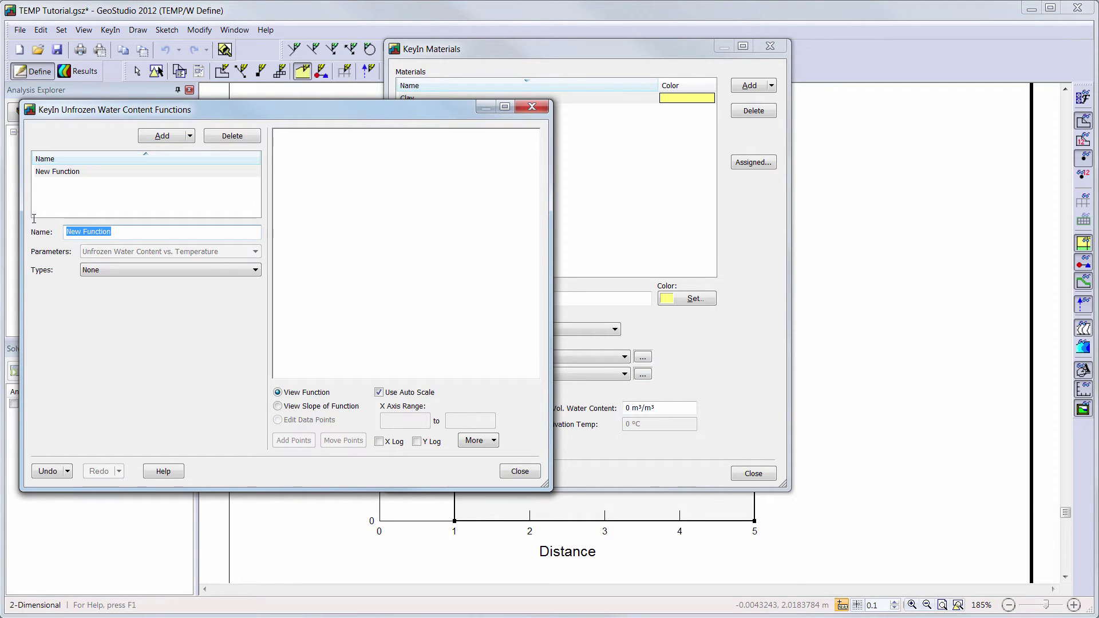
text(Clay)
click(256, 271)
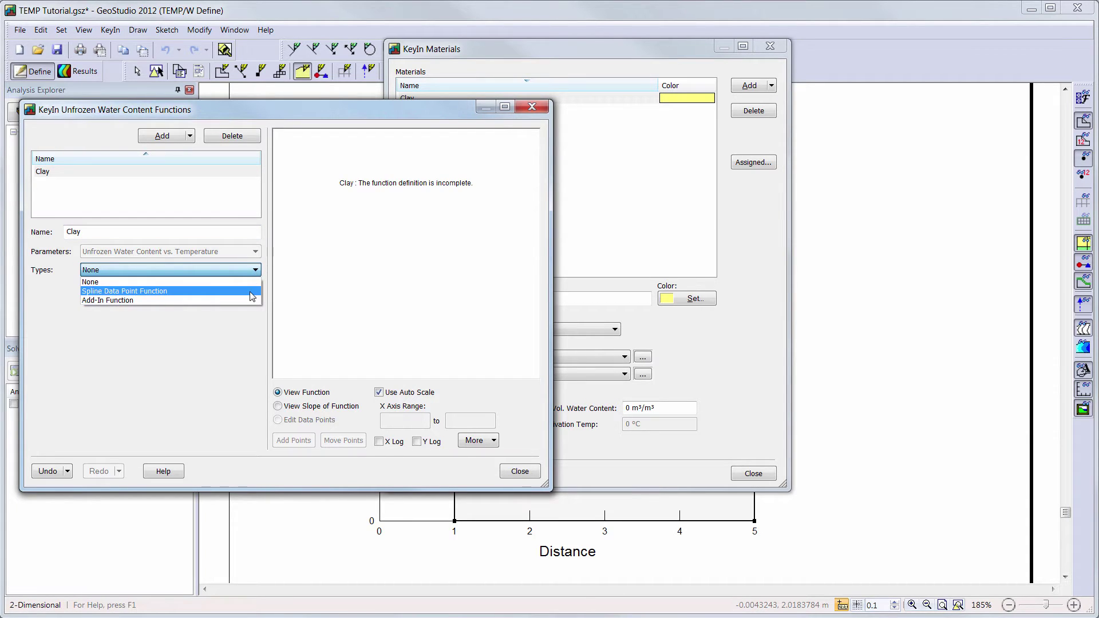
click(252, 292)
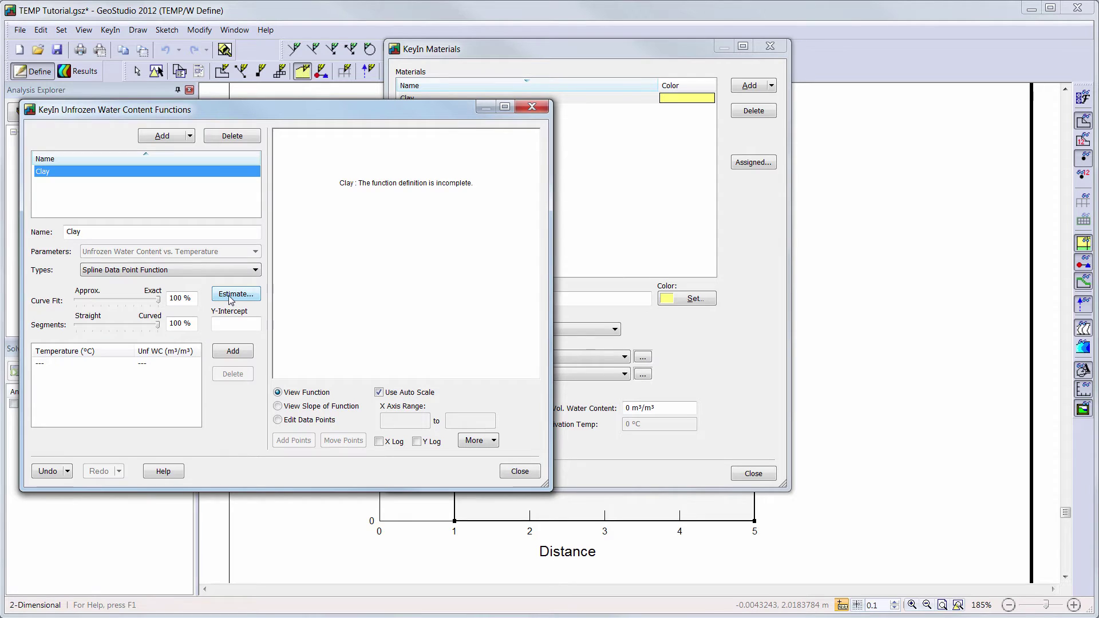
Step: Estimate the unfrozen water content curve from the Clay sample and select its data point at -1 °C
click(231, 298)
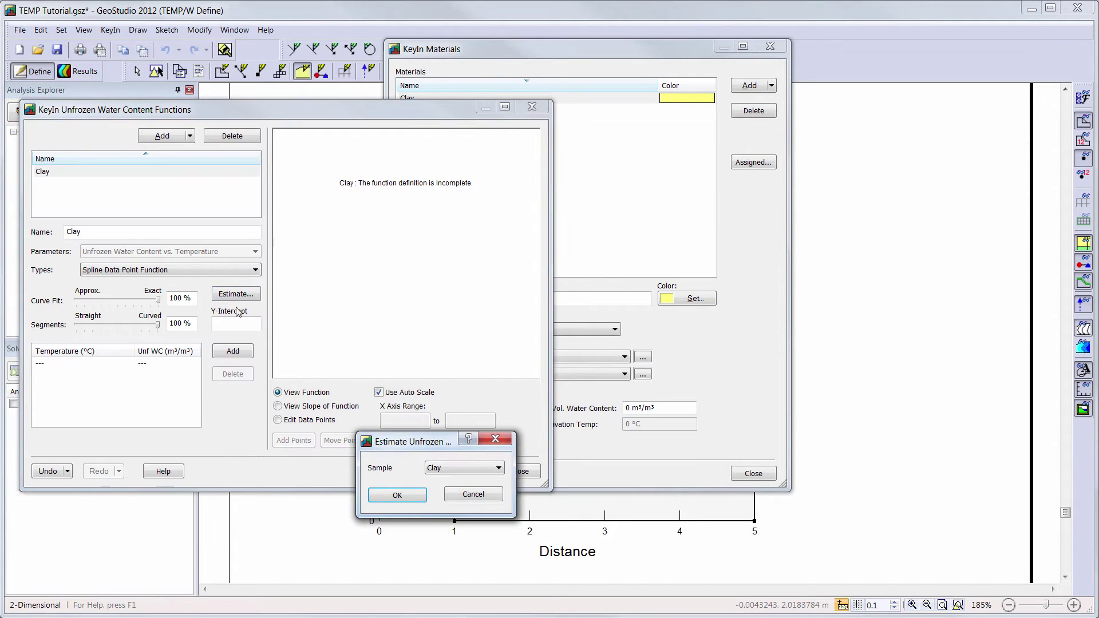
click(499, 471)
click(500, 470)
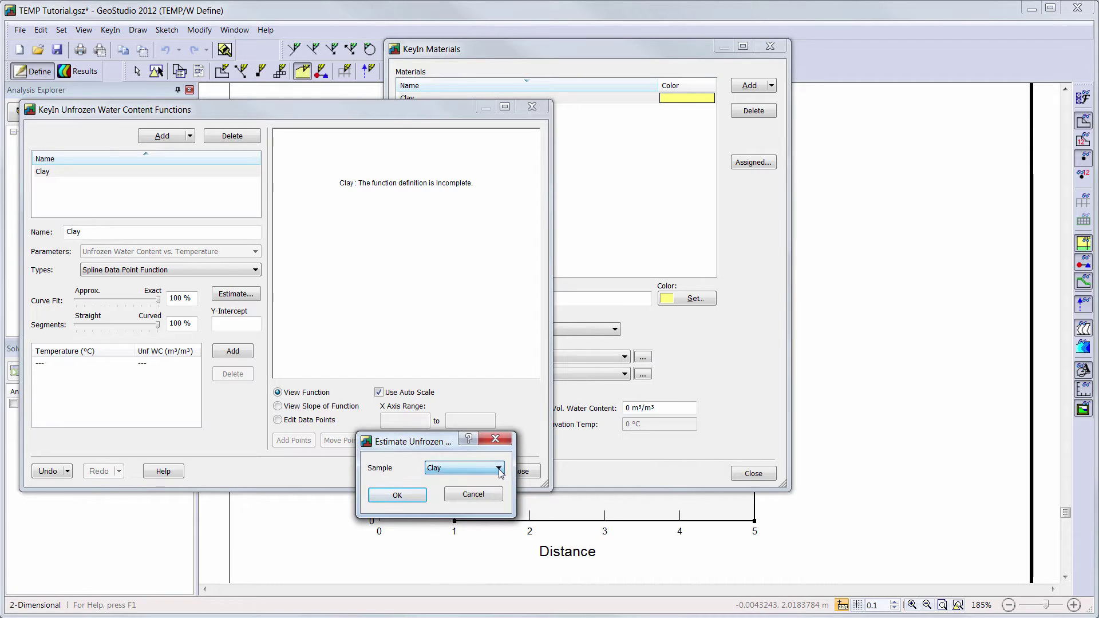
click(404, 502)
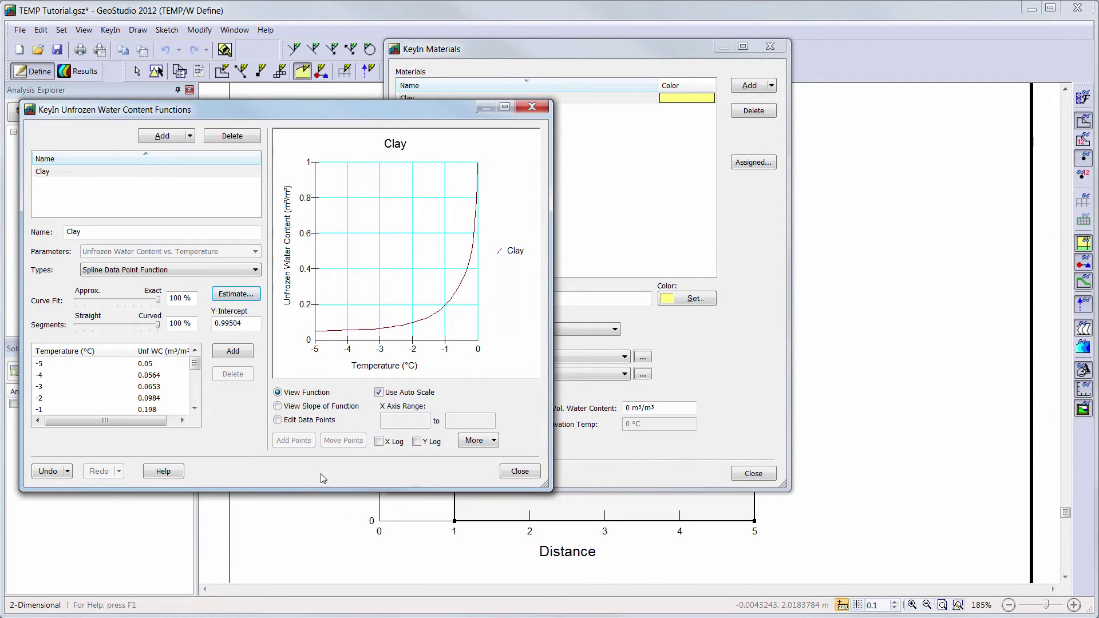
click(279, 420)
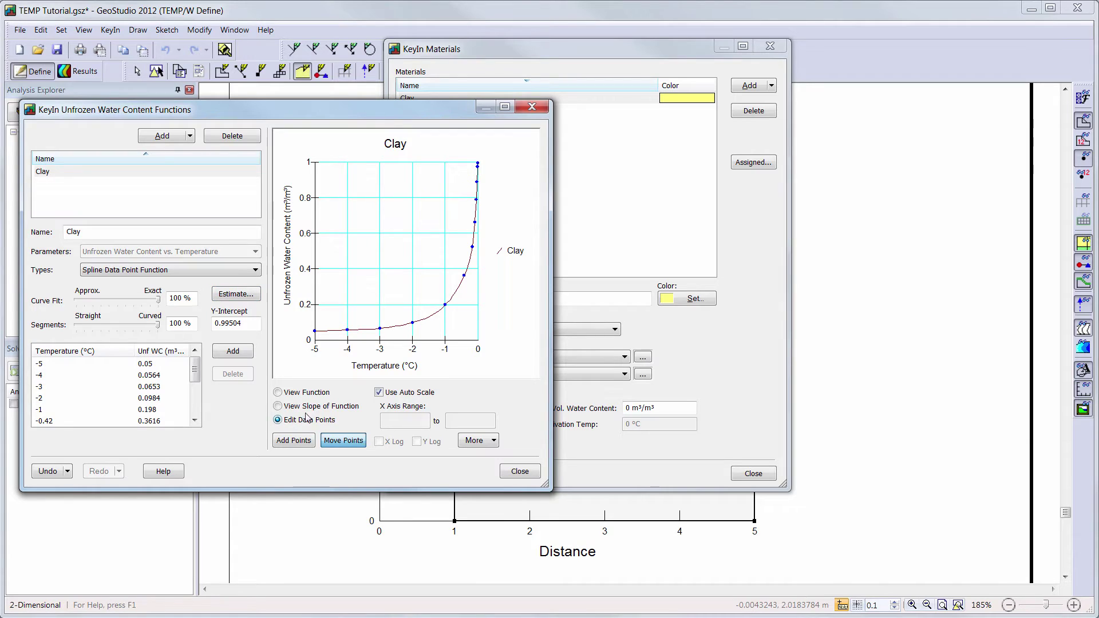
click(443, 305)
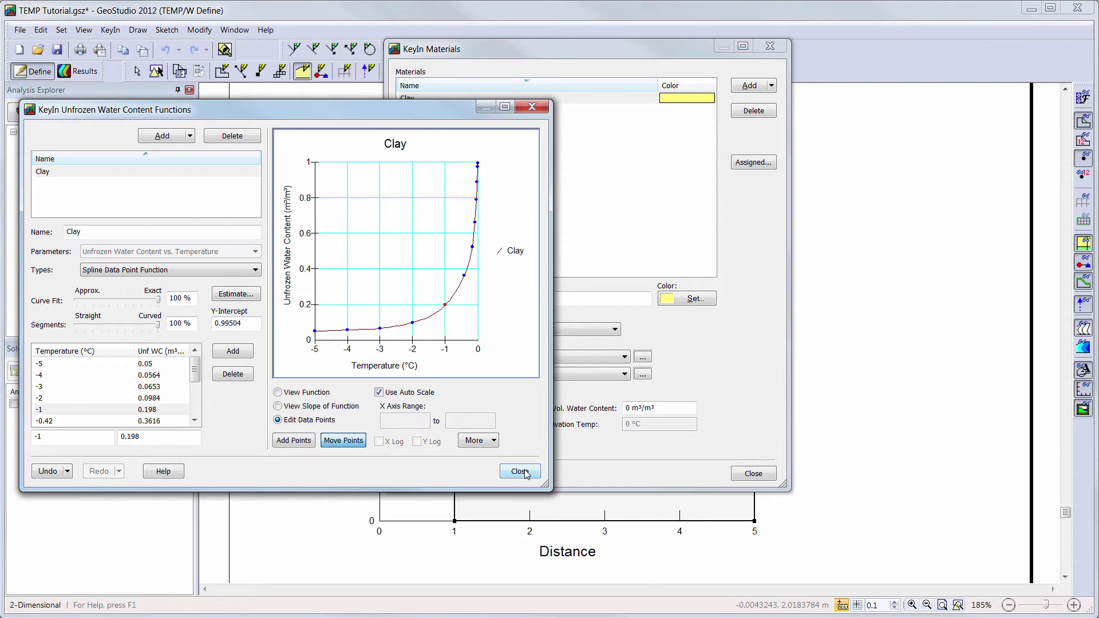
Step: Assign the Clay function as the material's unfrozen volumetric water content function
click(519, 471)
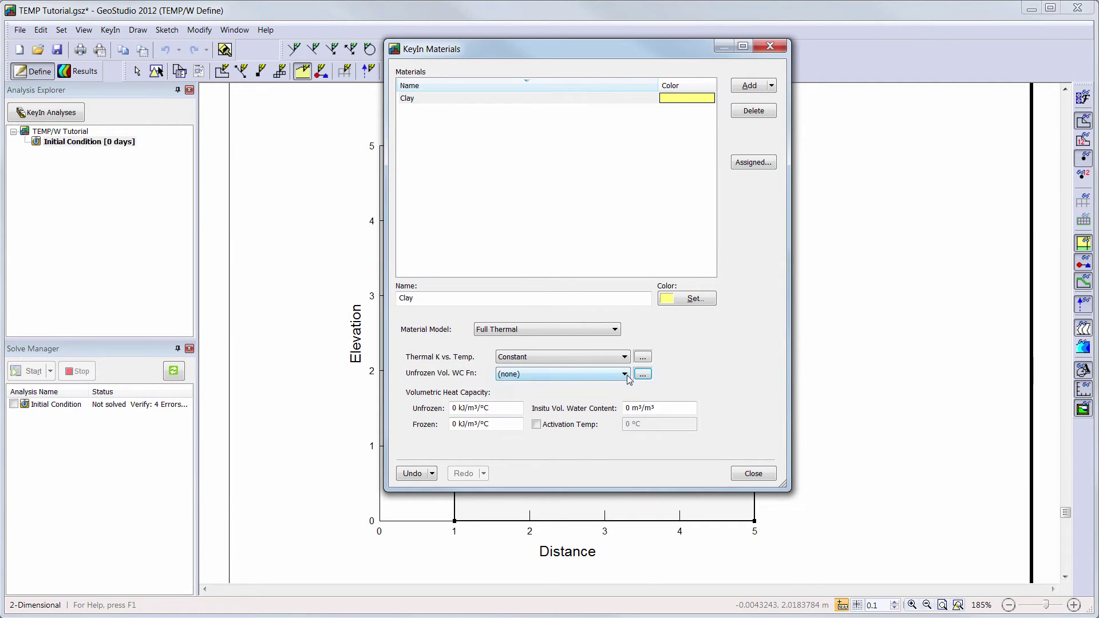
click(624, 374)
click(628, 392)
Step: Set the clay's volumetric heat capacity to 2,300 kJ/m³/°C unfrozen and 1,900 kJ/m³/°C frozen
drag(508, 407, 444, 407)
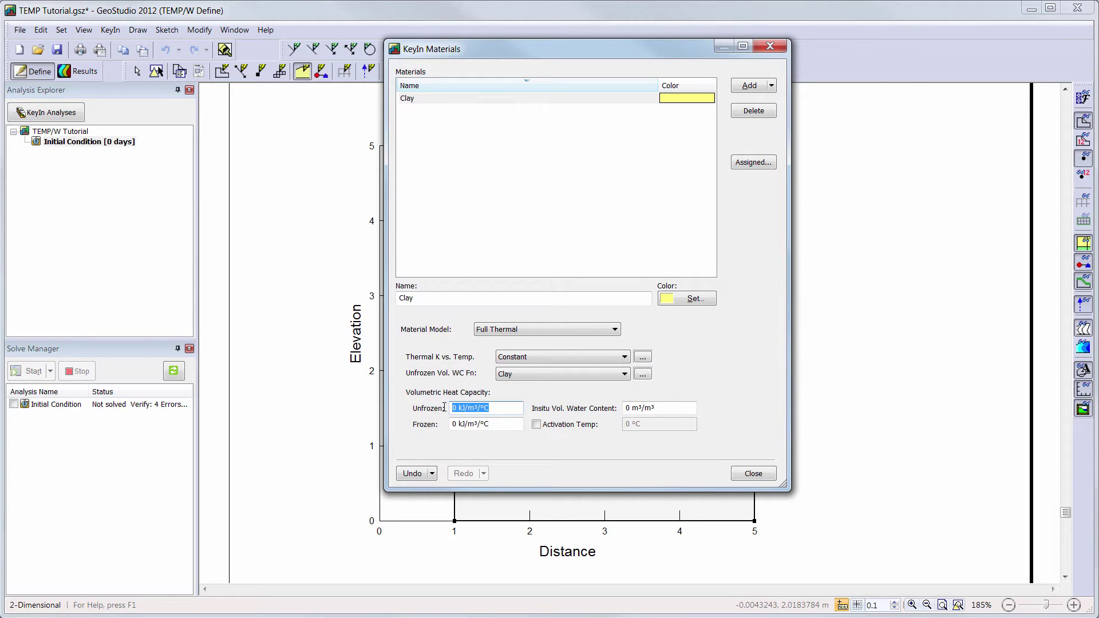
text(2300)
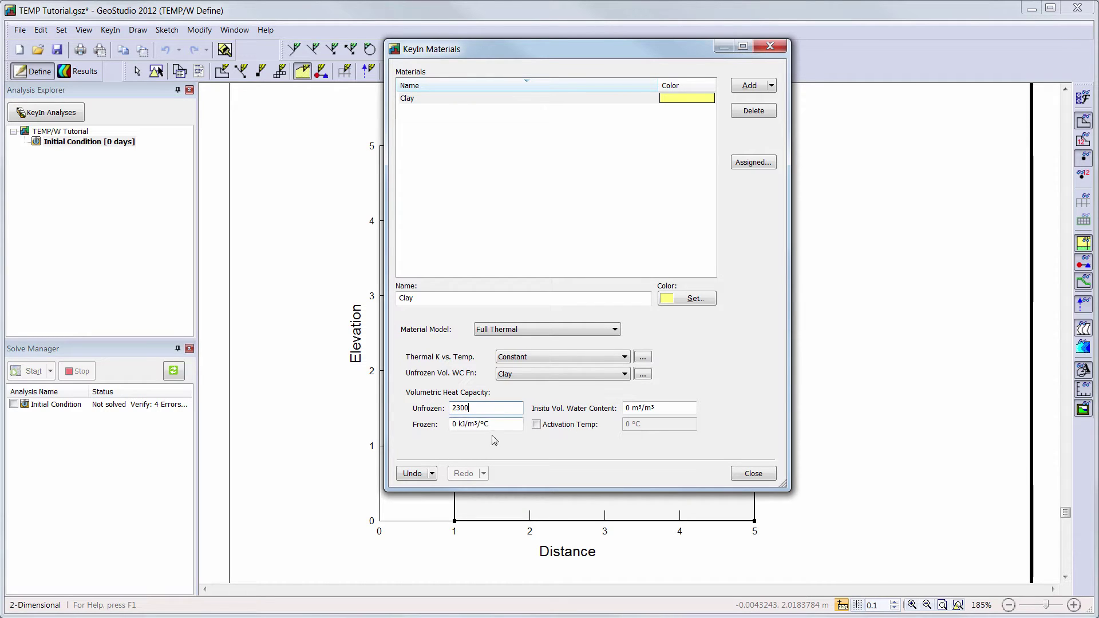
key(Tab)
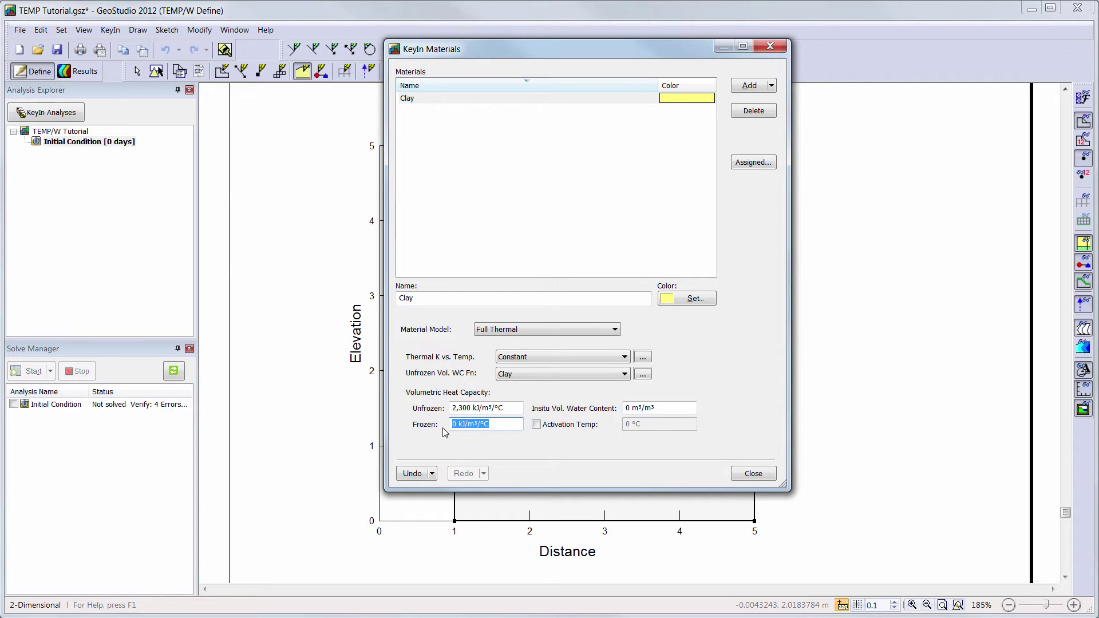
text(1900)
Step: Set the clay's in-situ volumetric water content to 0.5 m³/m³ and finish the material definition
click(634, 411)
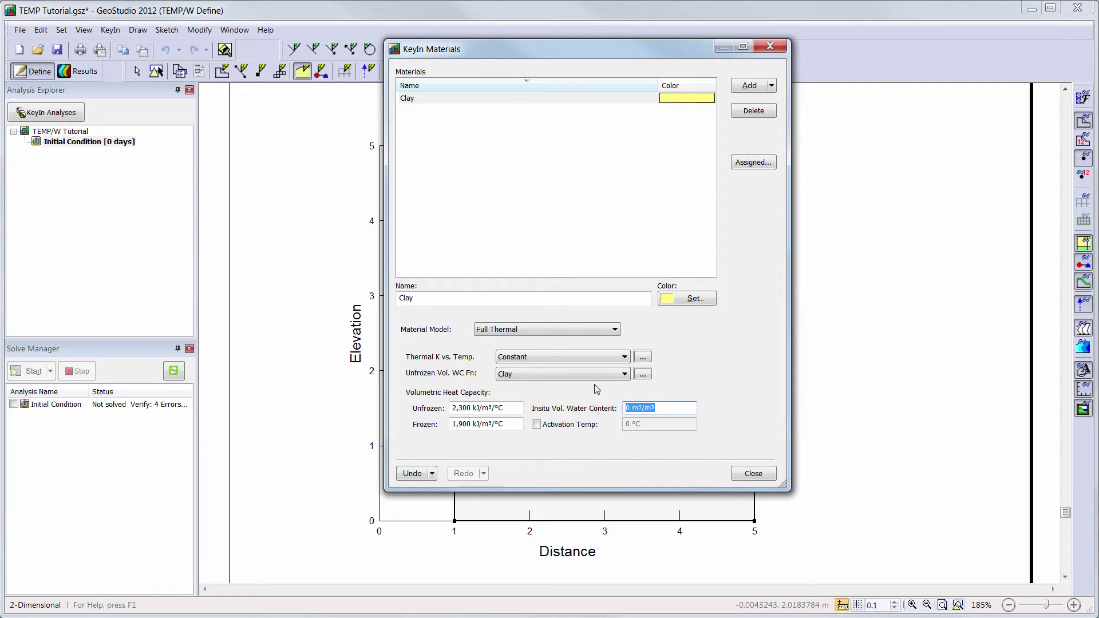
text(0.5)
click(580, 426)
click(581, 426)
click(753, 474)
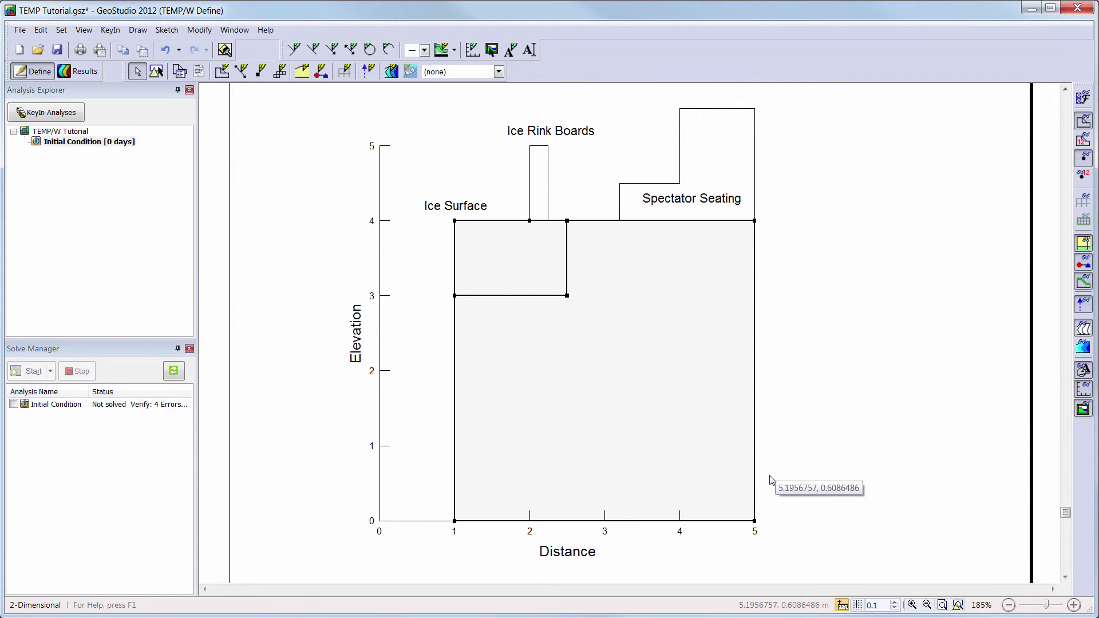
Step: Assign the Clay material to both the small region under the ice surface and the large surrounding region
click(303, 72)
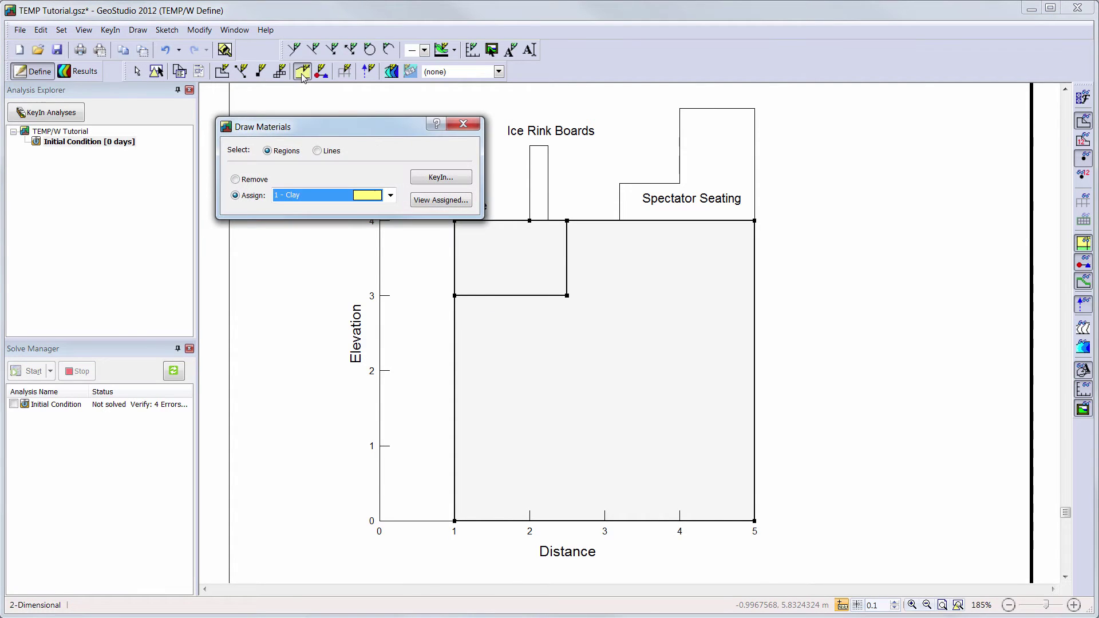
click(507, 281)
click(591, 411)
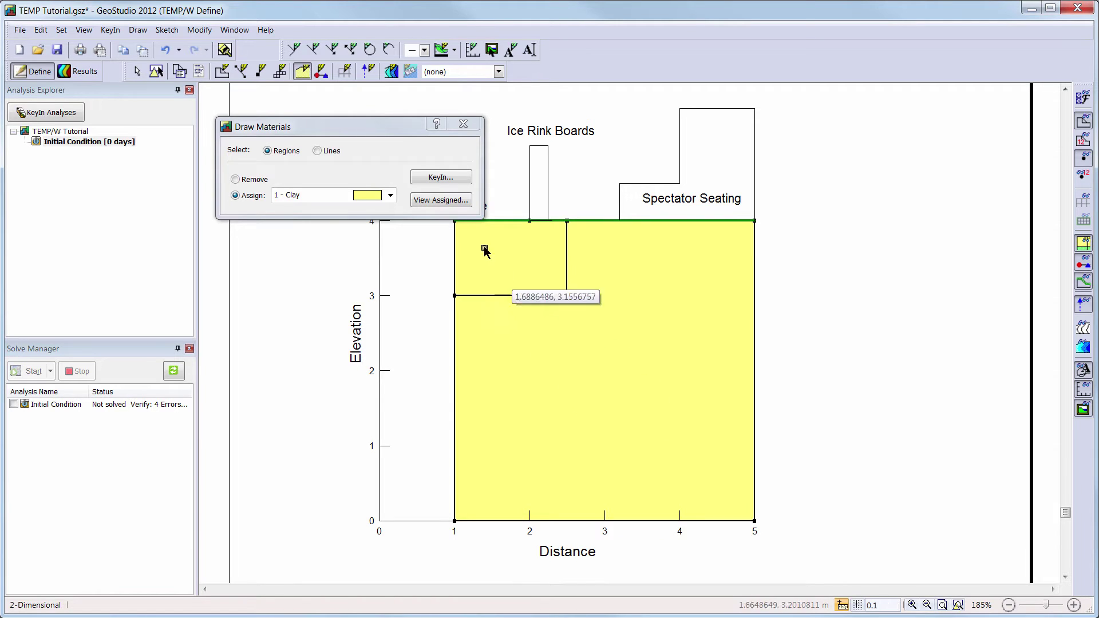
click(469, 124)
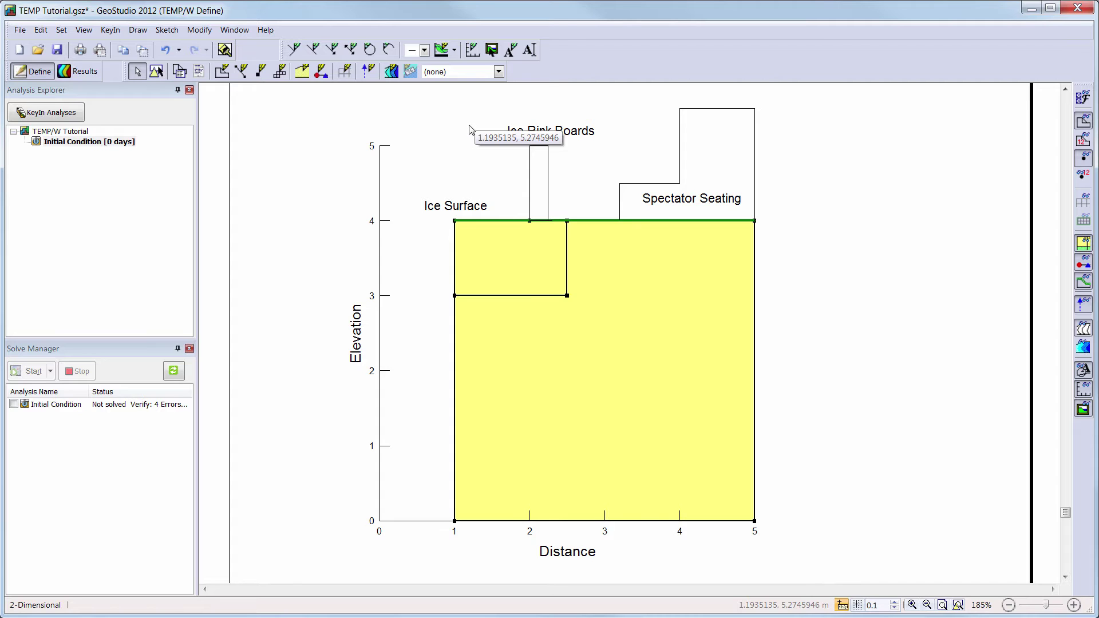
Step: Create a thermal boundary condition named "T = 3 deg C" with a constant temperature of 3 °C
click(110, 30)
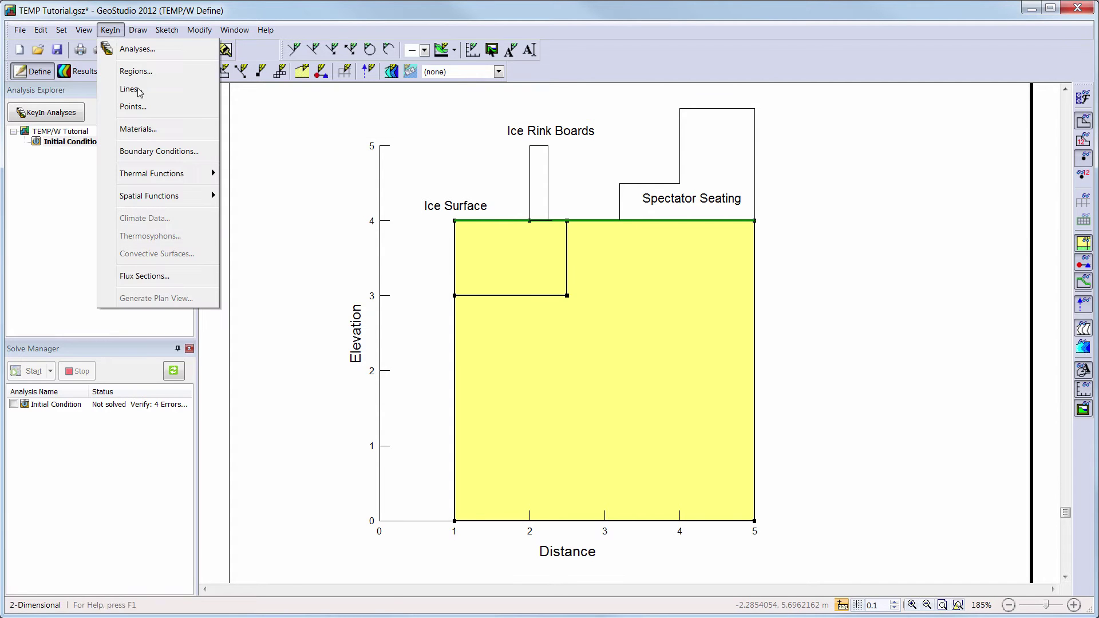
click(136, 151)
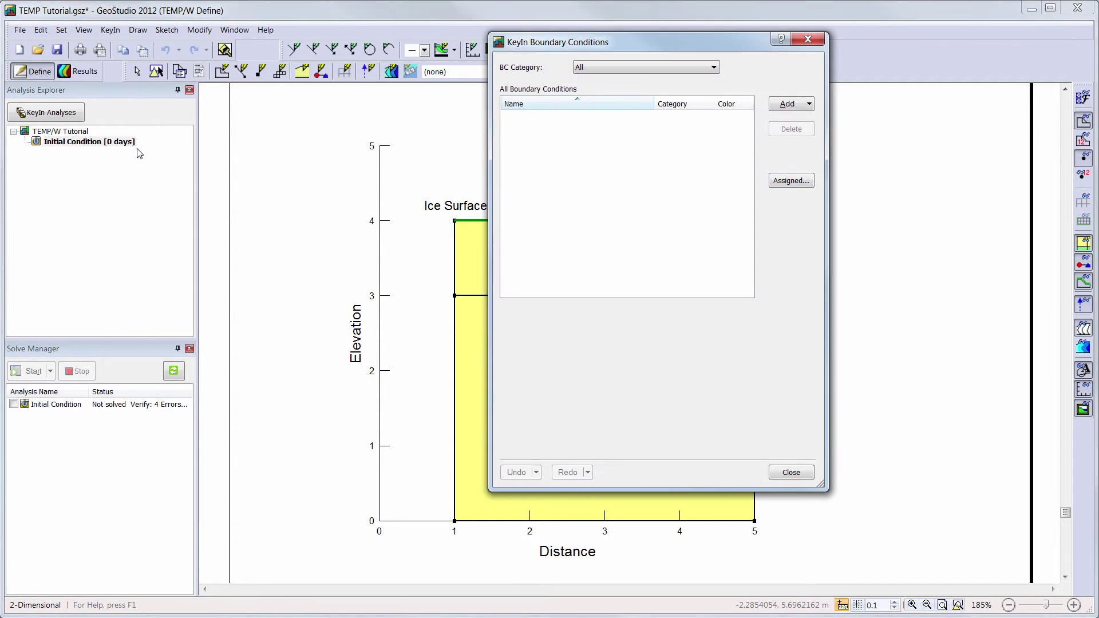
click(810, 104)
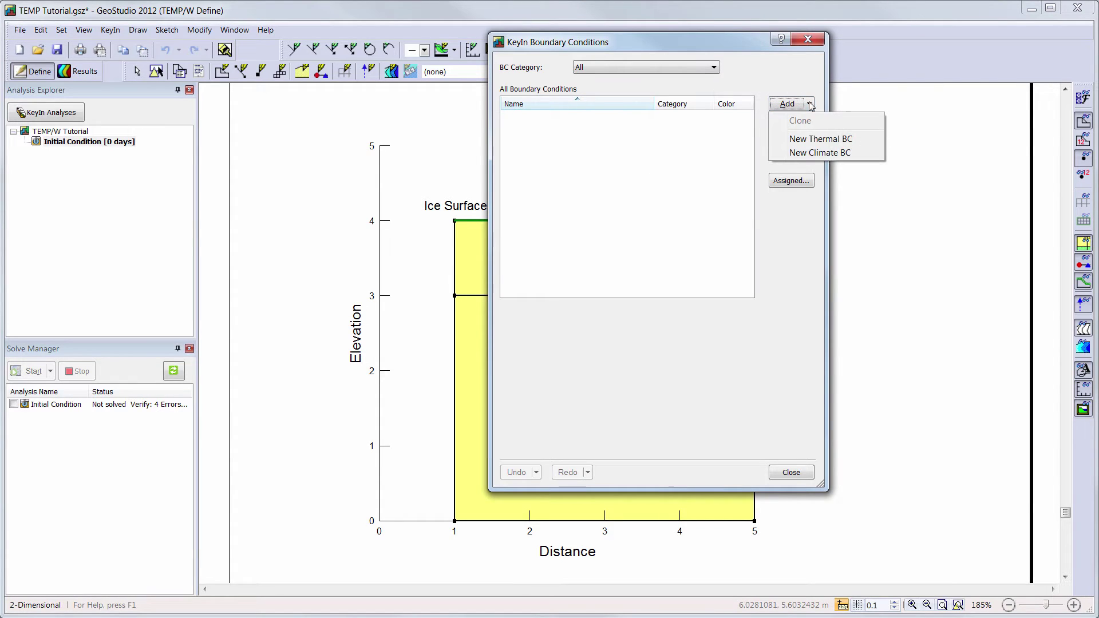
click(823, 139)
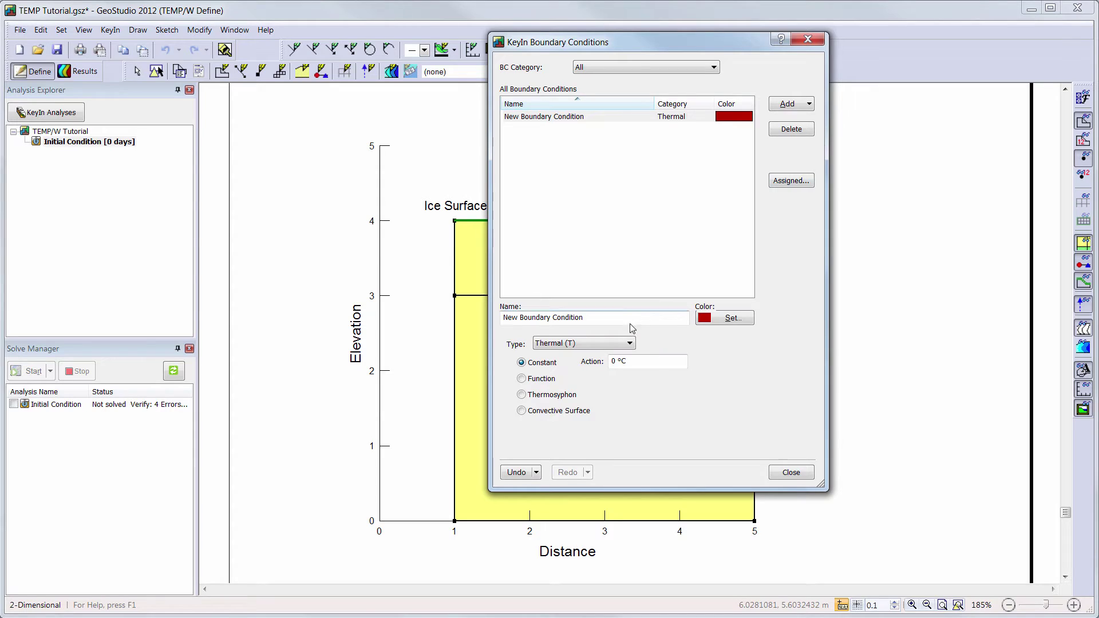
drag(629, 318, 436, 318)
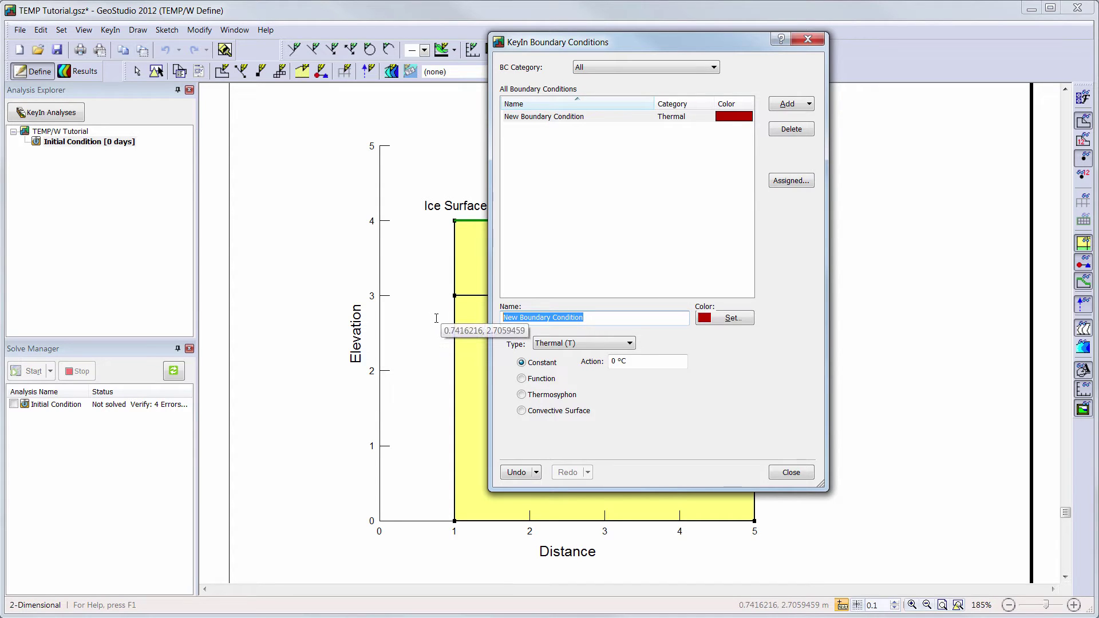
text(T = )
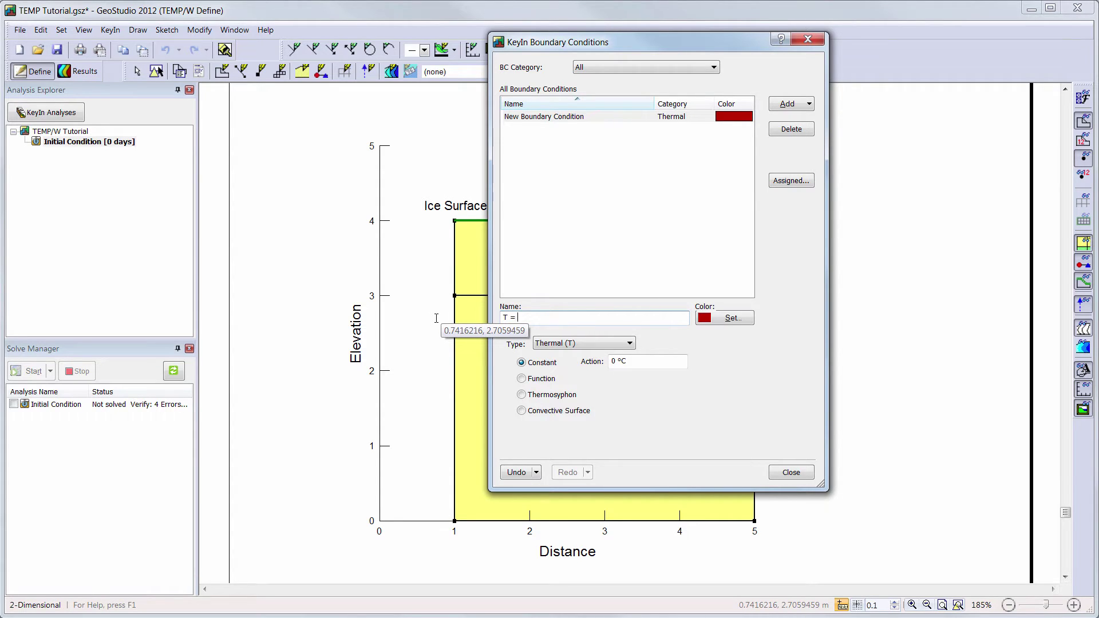
text(3 deg C)
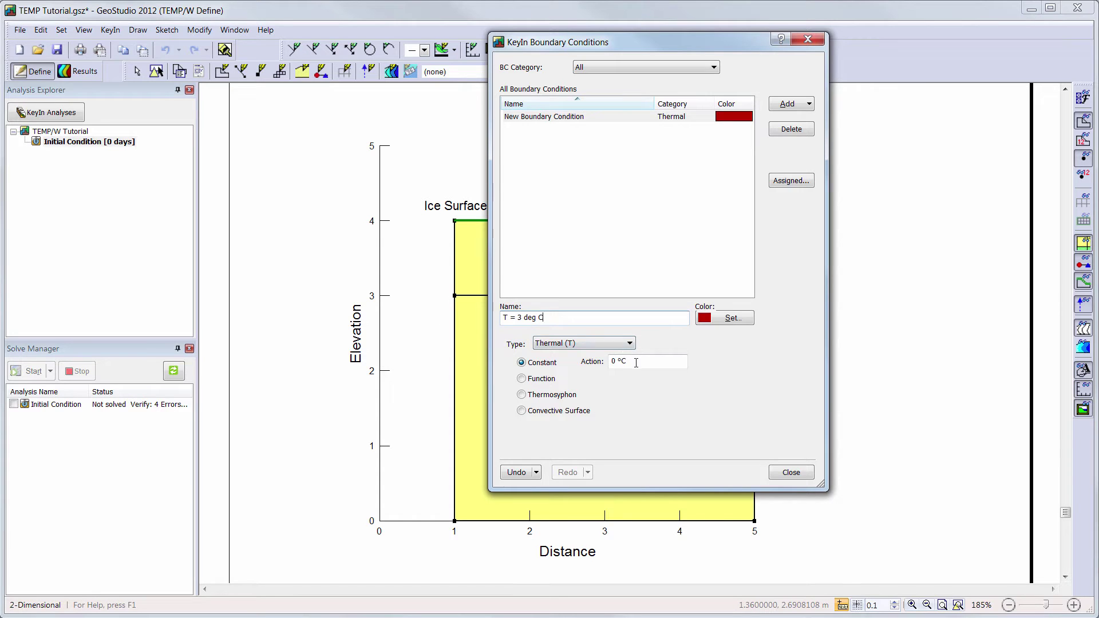
key(Tab)
text(3)
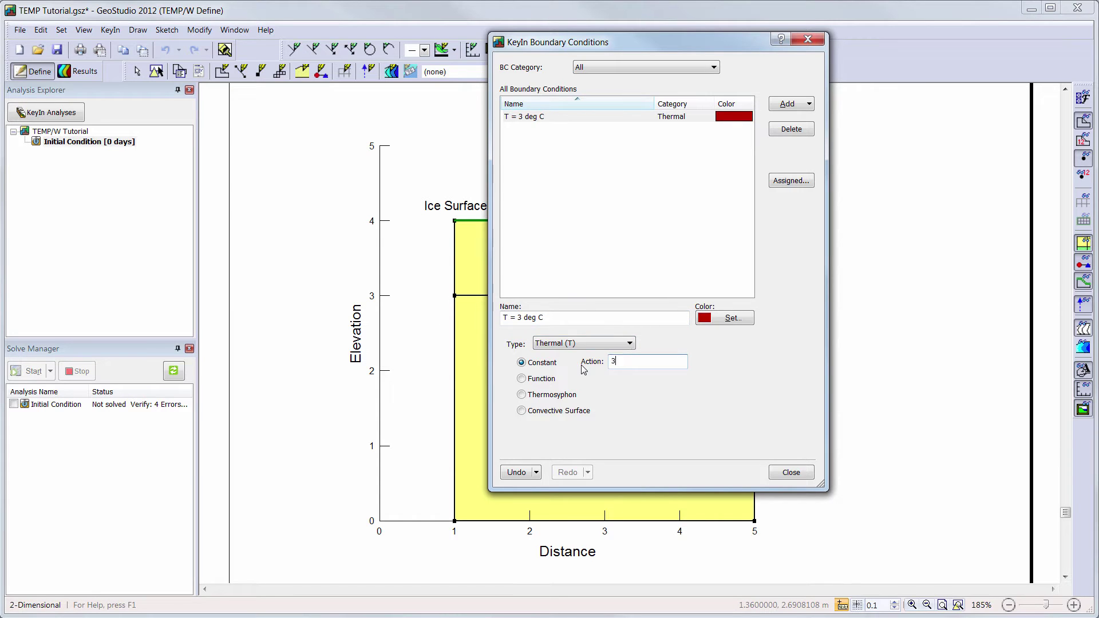
key(Tab)
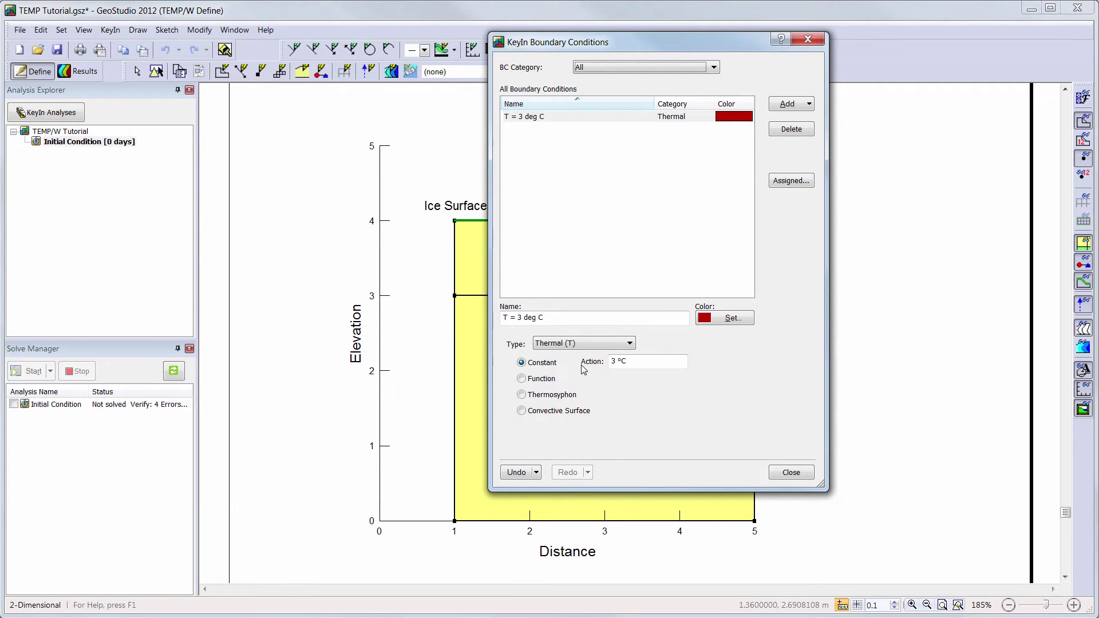
Step: Add a second thermal boundary condition named "T = 3.1 deg C" with a constant temperature of 3.1 °C
click(809, 104)
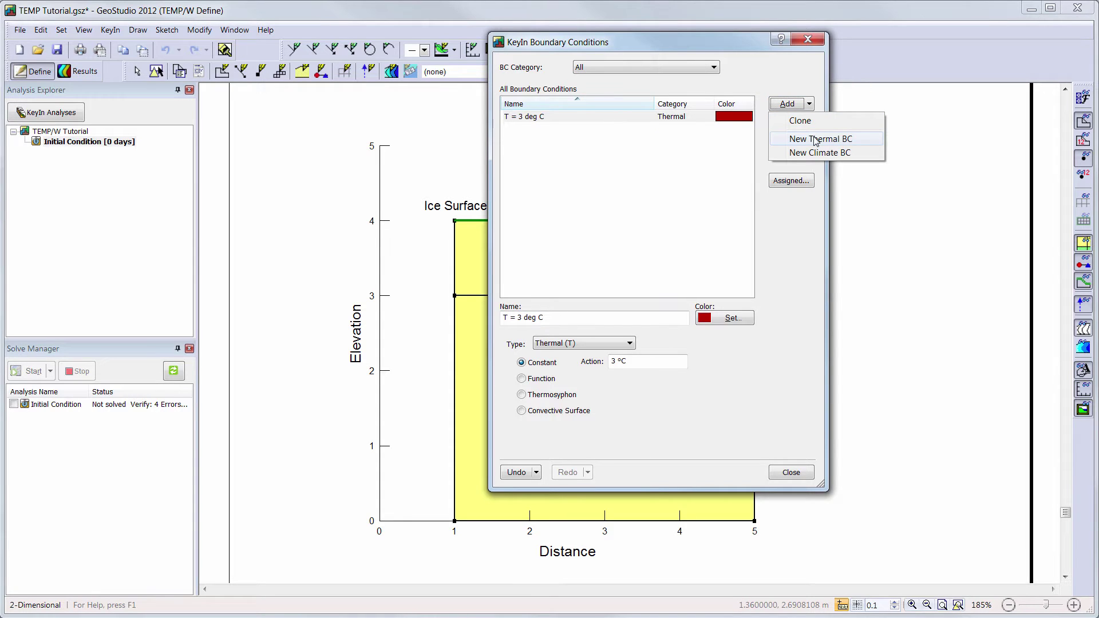
click(816, 139)
drag(613, 319, 472, 302)
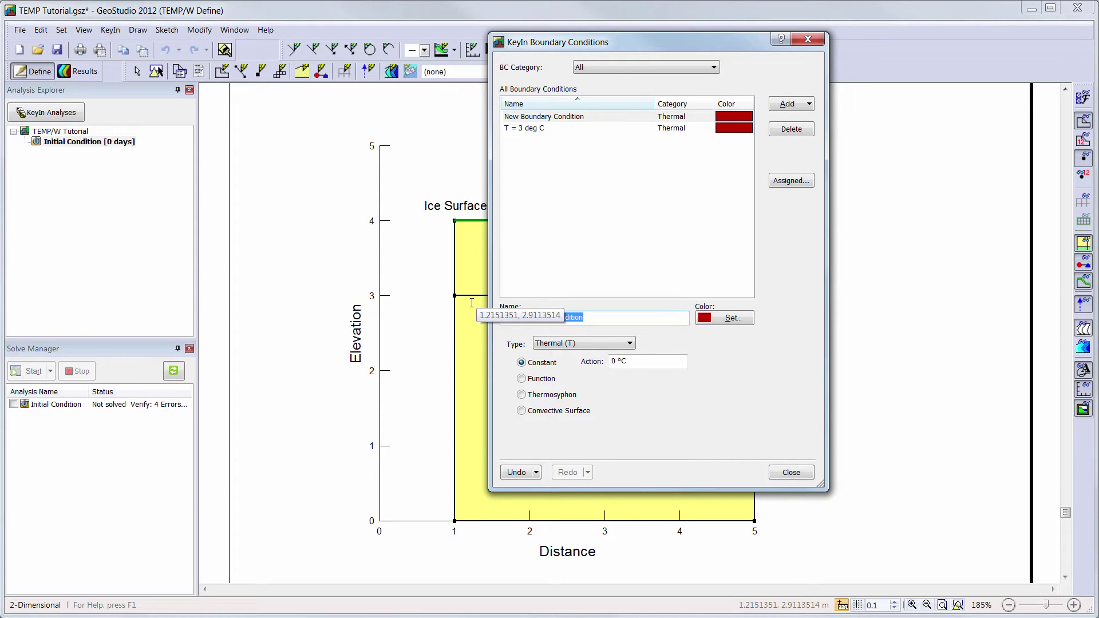
key(BackSpace)
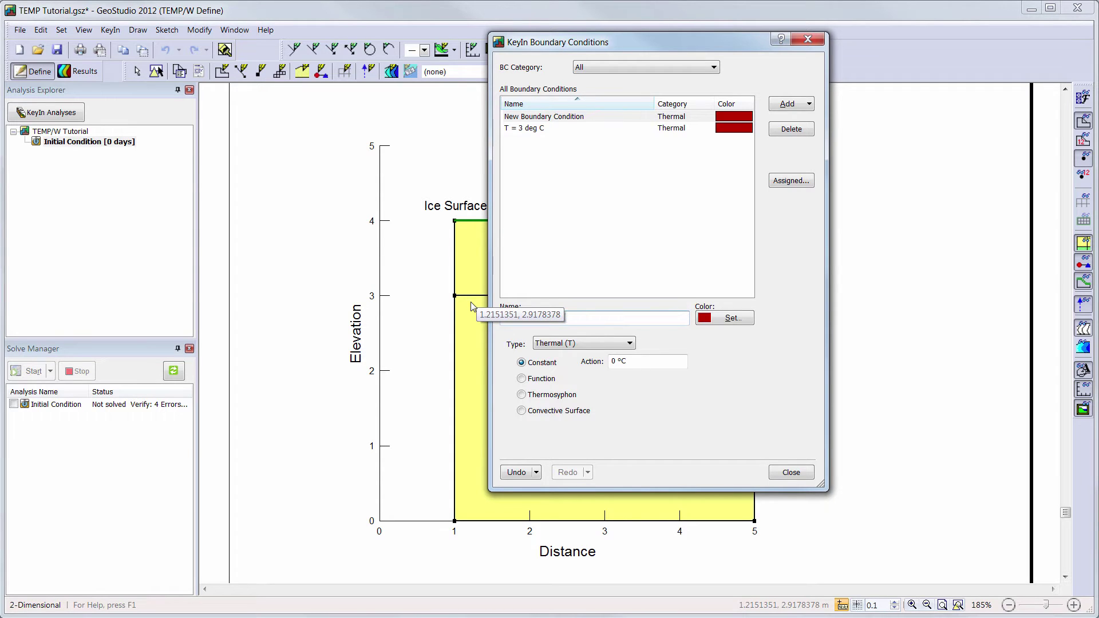
text(T = )
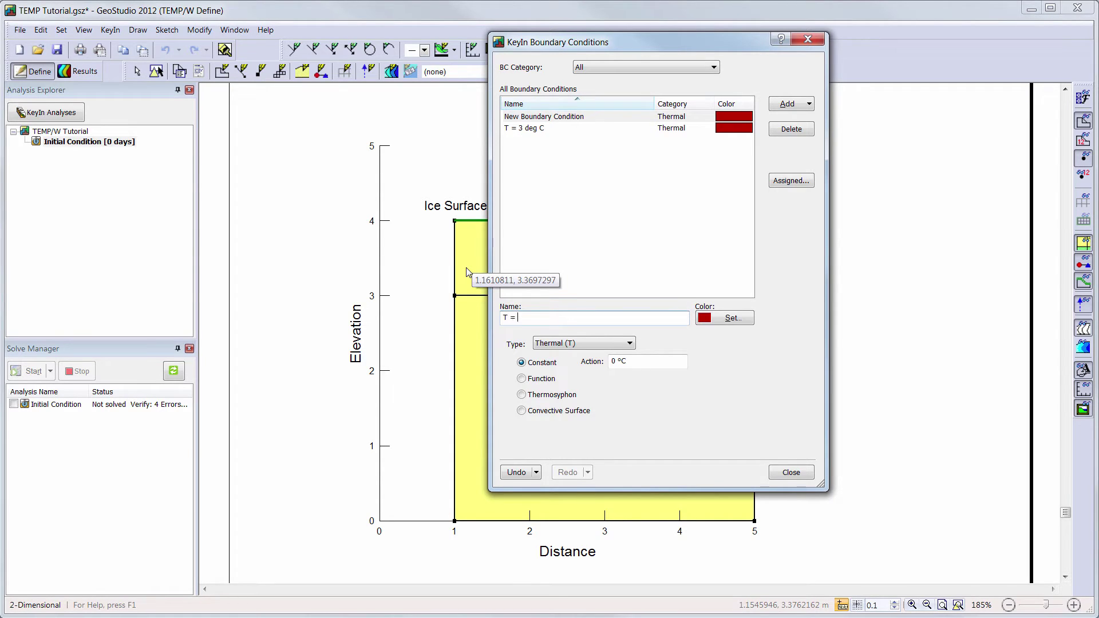
text(3.1 deg C)
key(Tab)
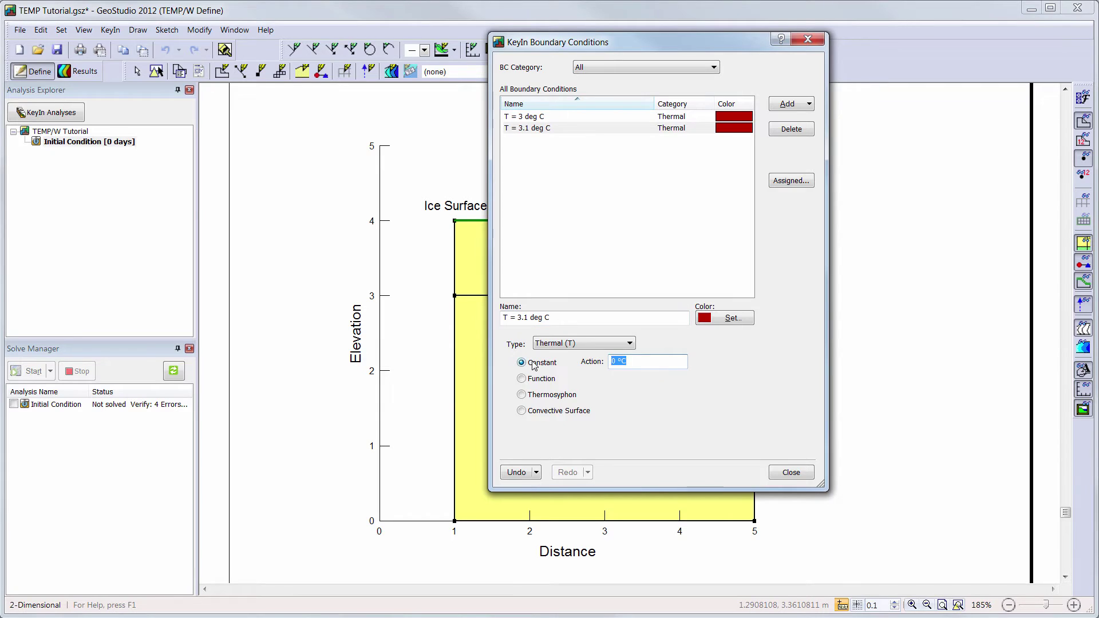
text(3.1)
key(Tab)
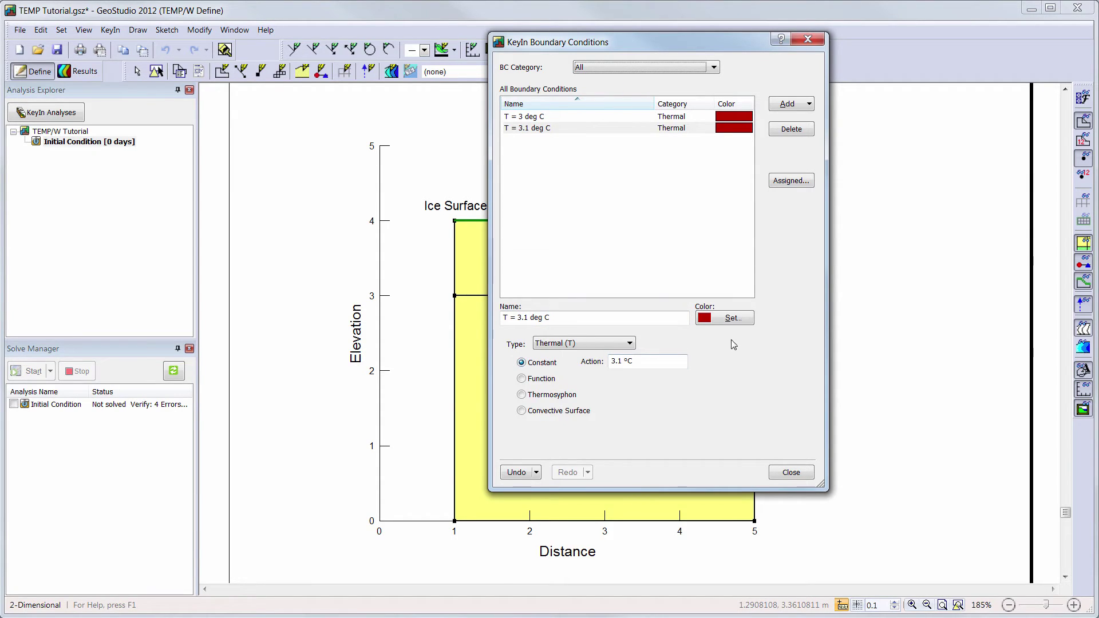
Step: Set the colour of the 3.1 deg C boundary condition to dark blue and finish defining boundary conditions
click(740, 319)
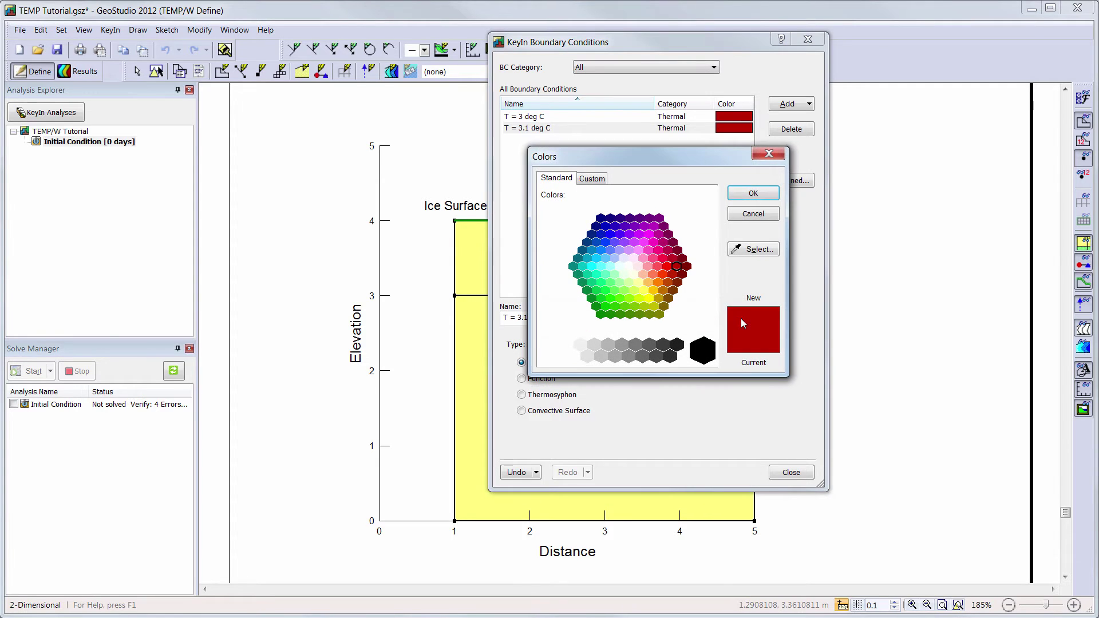
click(607, 227)
click(758, 194)
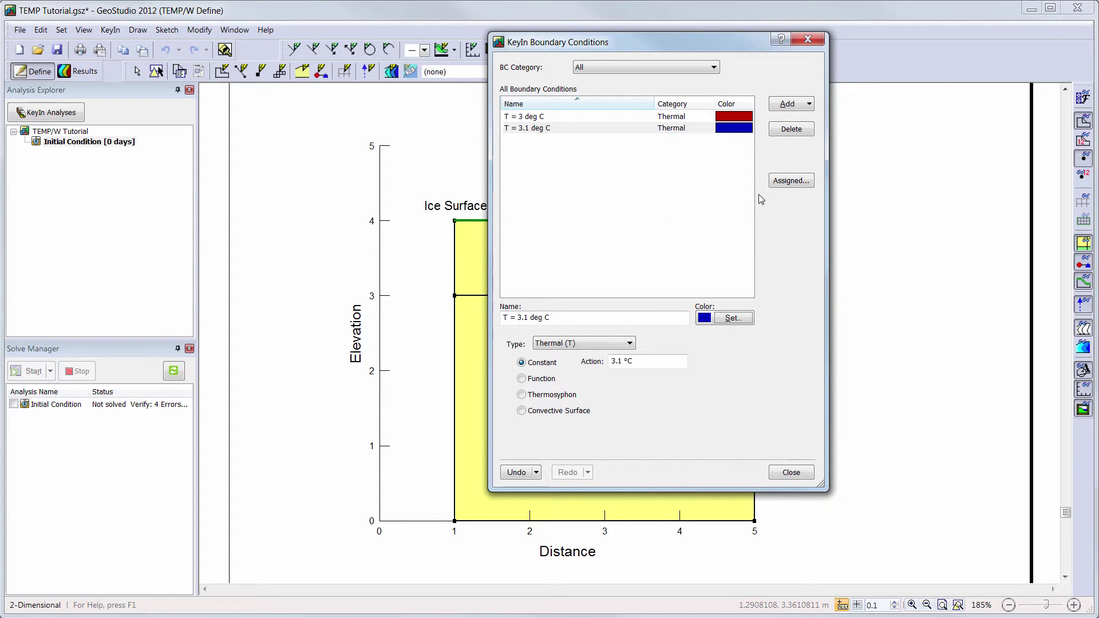
click(798, 472)
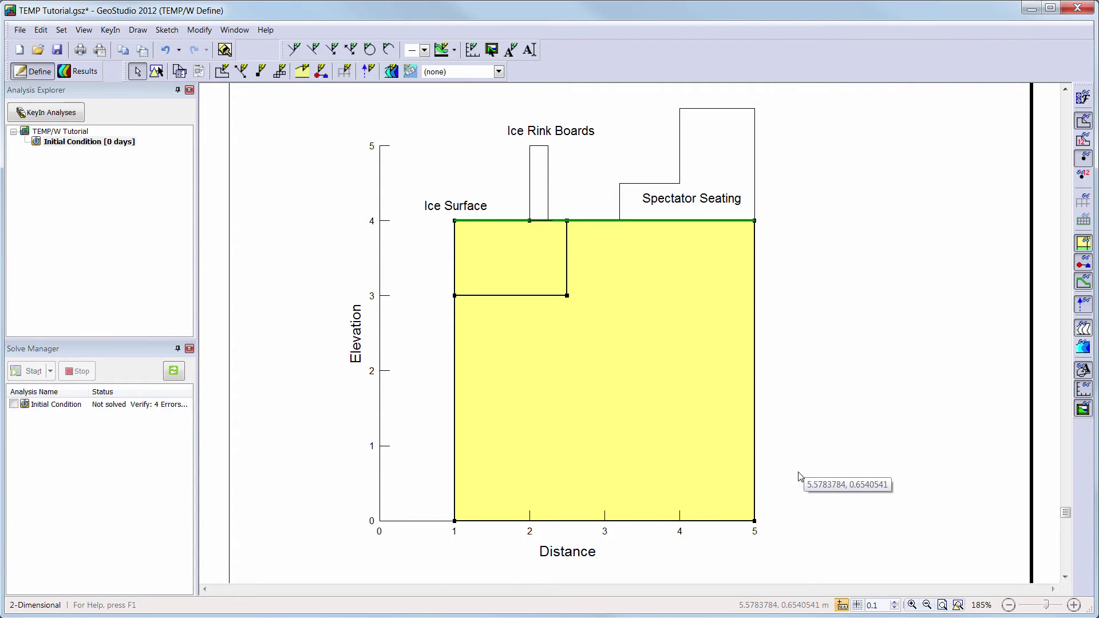
Step: Assign the T = 3 deg C boundary condition to the lines along the ground surface at elevation 4
click(319, 73)
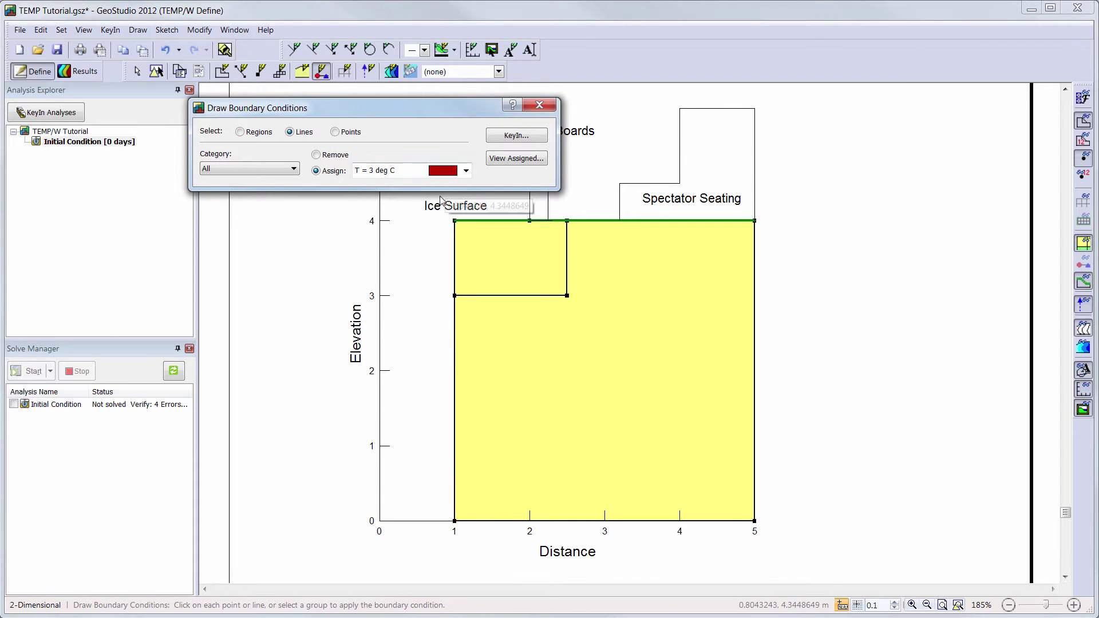
click(464, 221)
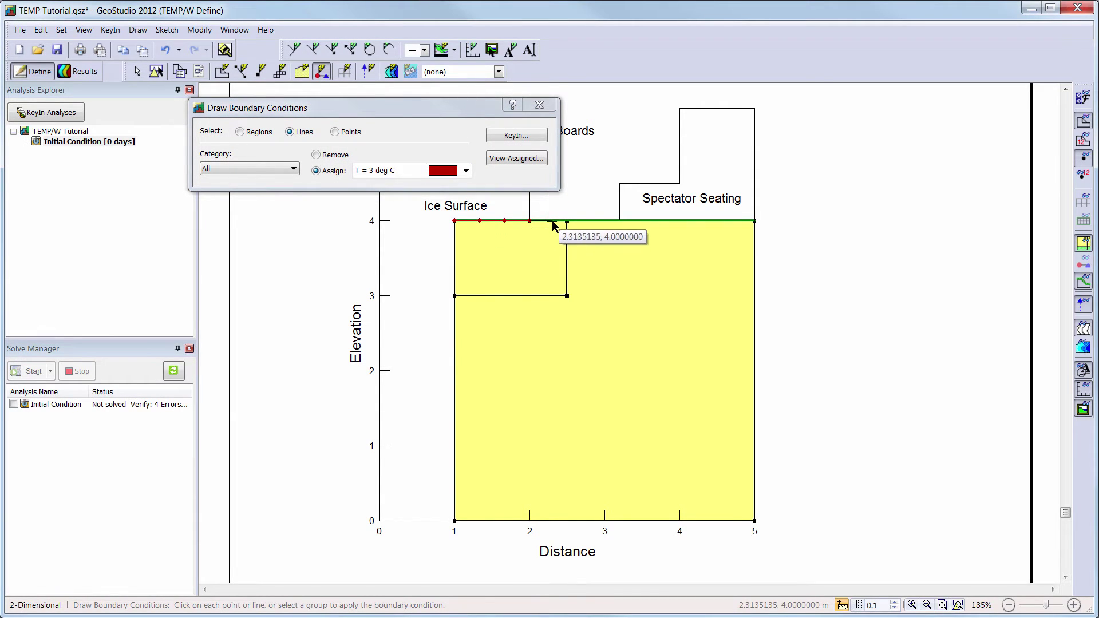
click(596, 221)
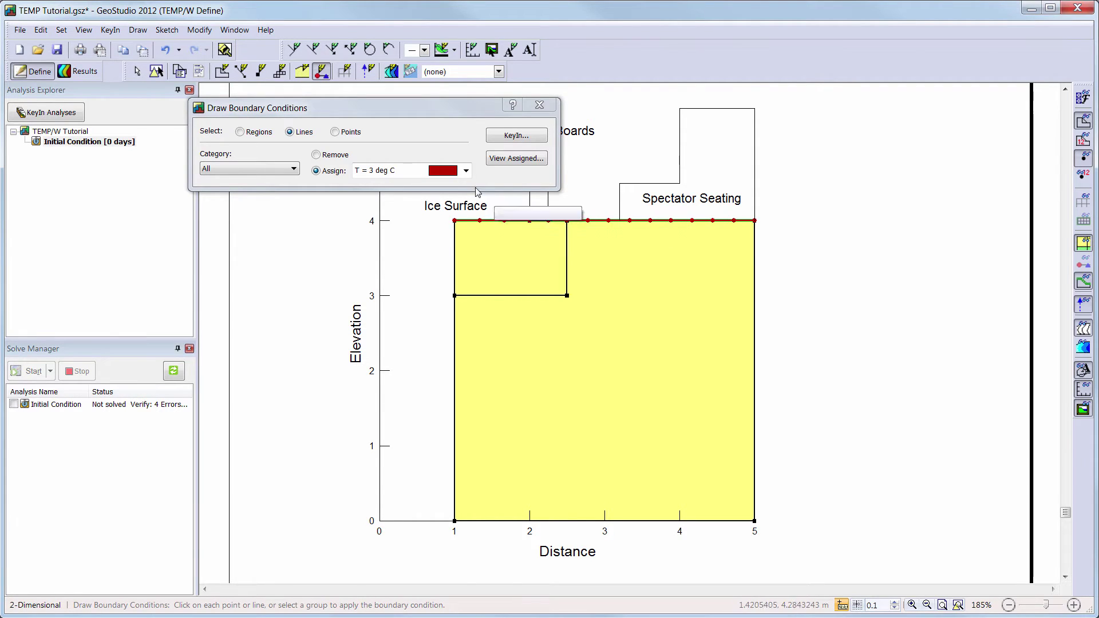
Step: Assign the T = 3.1 deg C boundary condition to the model's base line at elevation 0
click(466, 171)
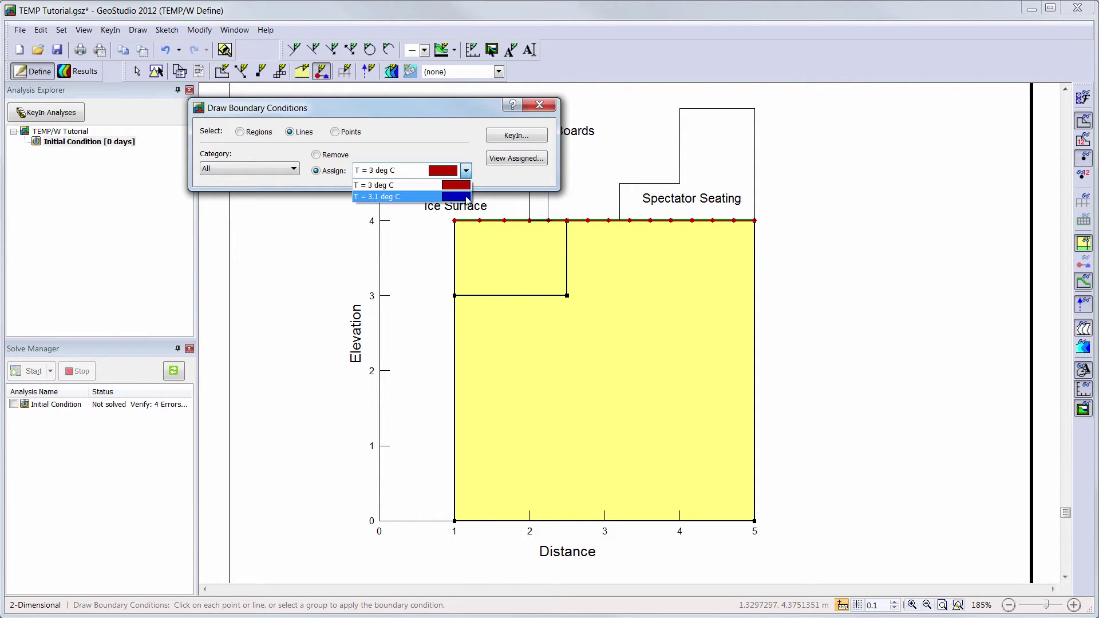
click(468, 197)
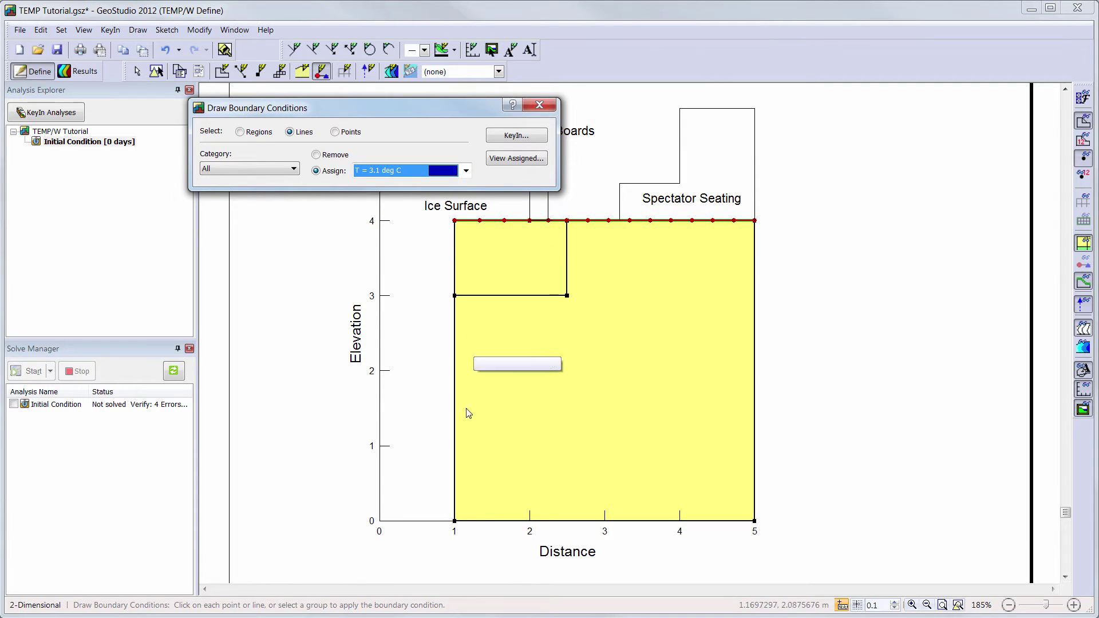
click(465, 521)
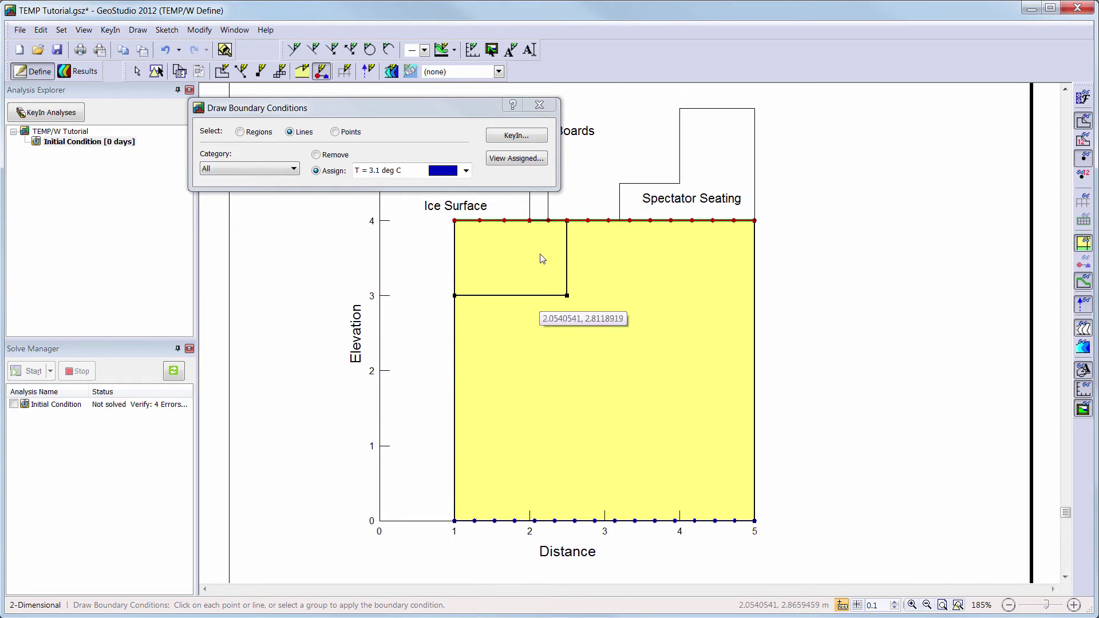
click(539, 105)
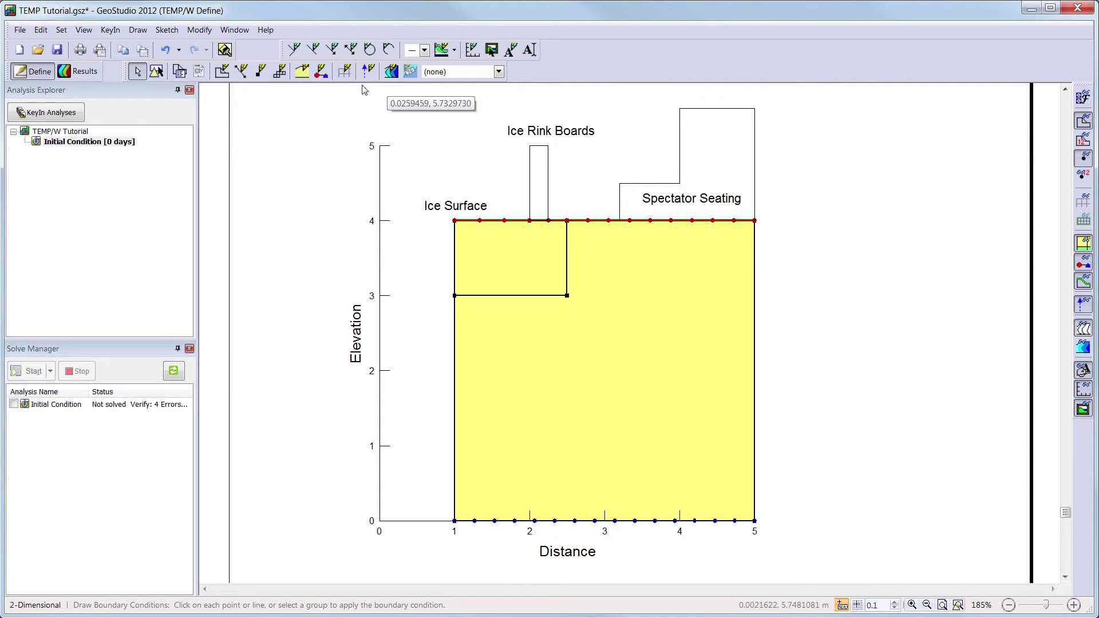
Step: Set the mesh's approximate global element size to 0.5 m
click(343, 74)
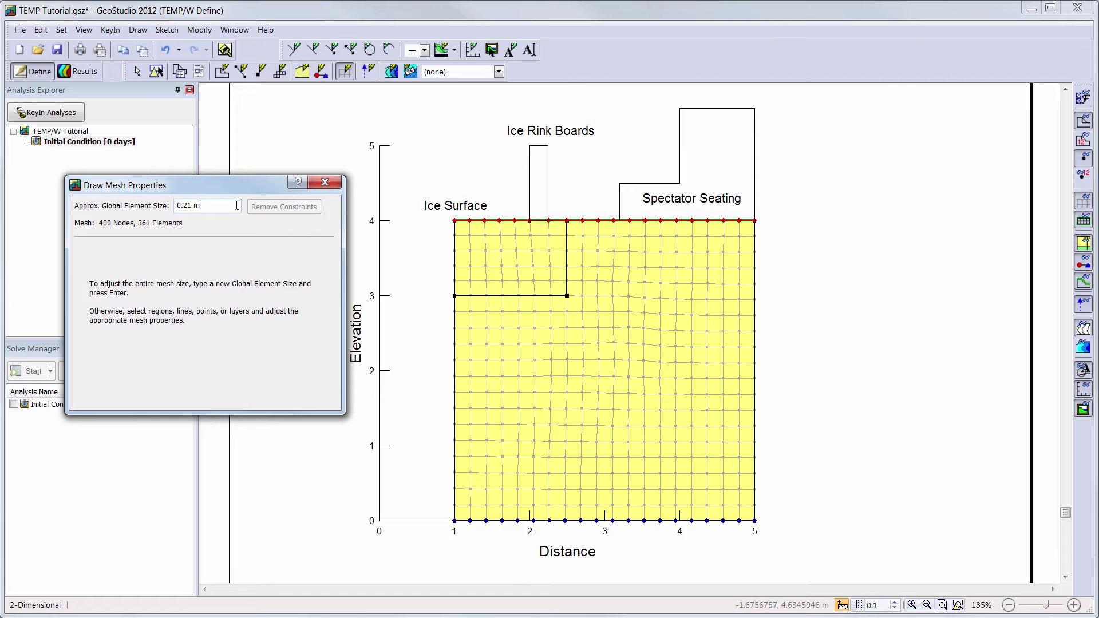
drag(236, 205, 152, 215)
text(0.5)
key(Return)
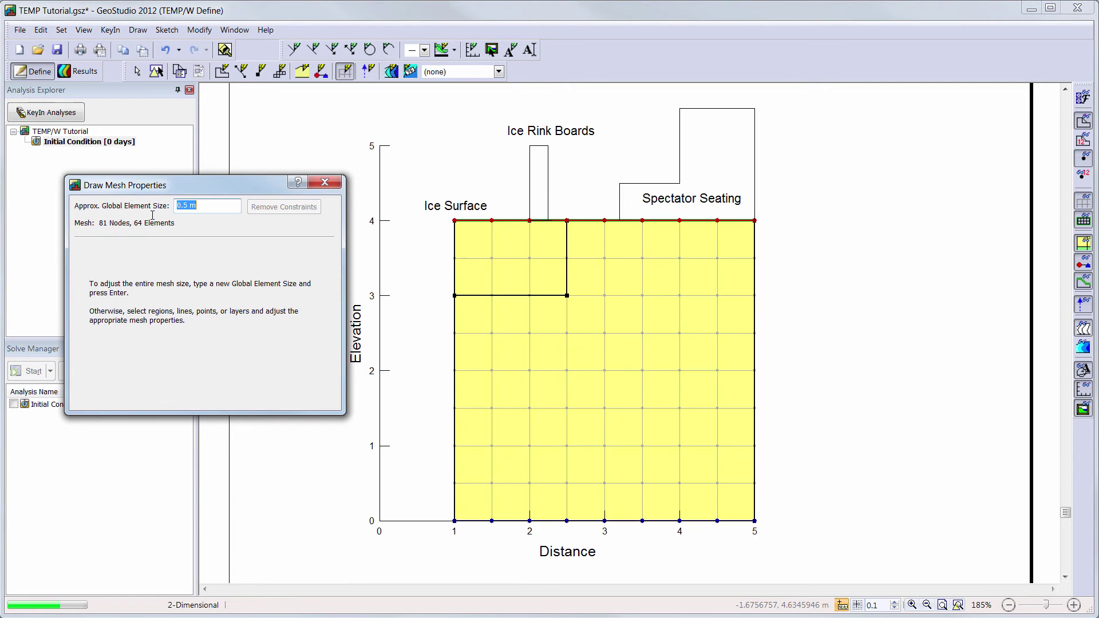
Step: Mesh the small region under the ice surface as a rectangular grid of quads and set its left edge's element length to 0.075 m
click(512, 262)
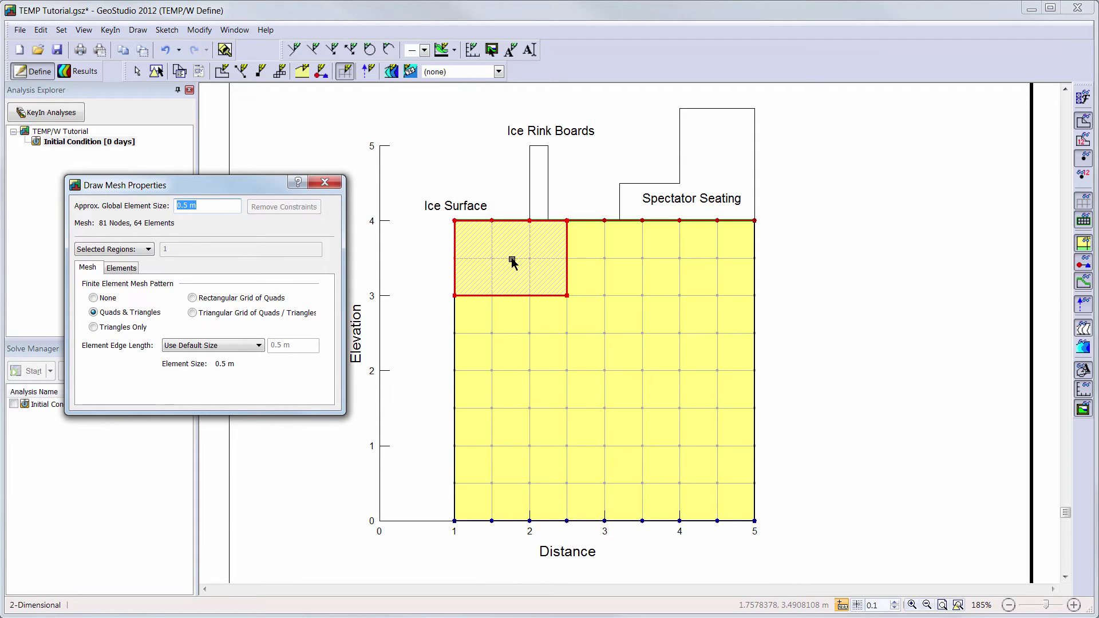
click(193, 299)
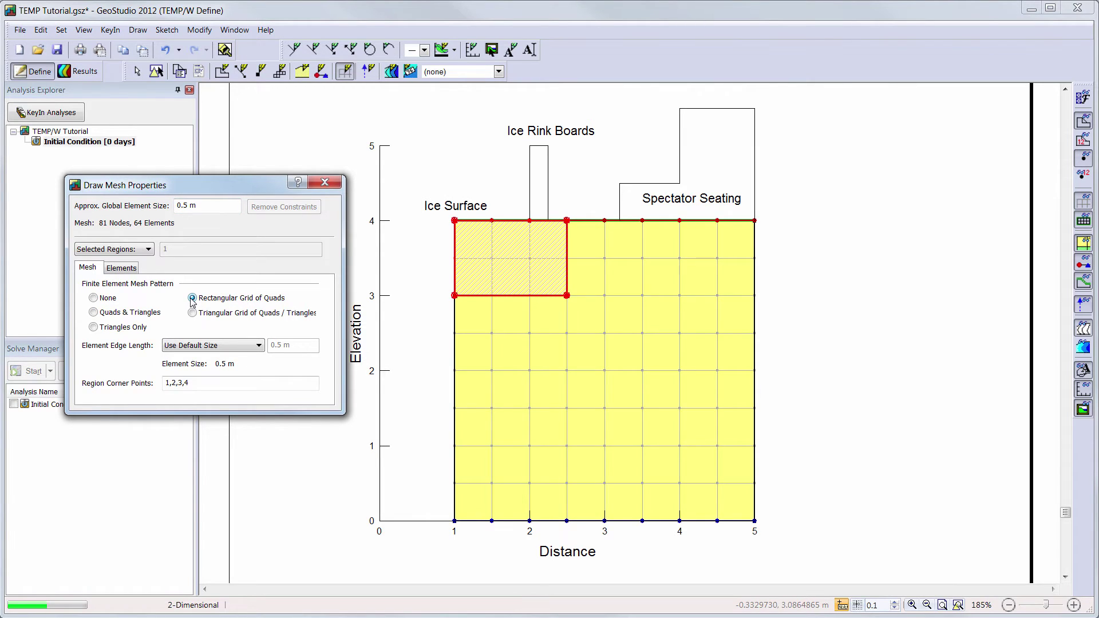
click(454, 286)
click(236, 289)
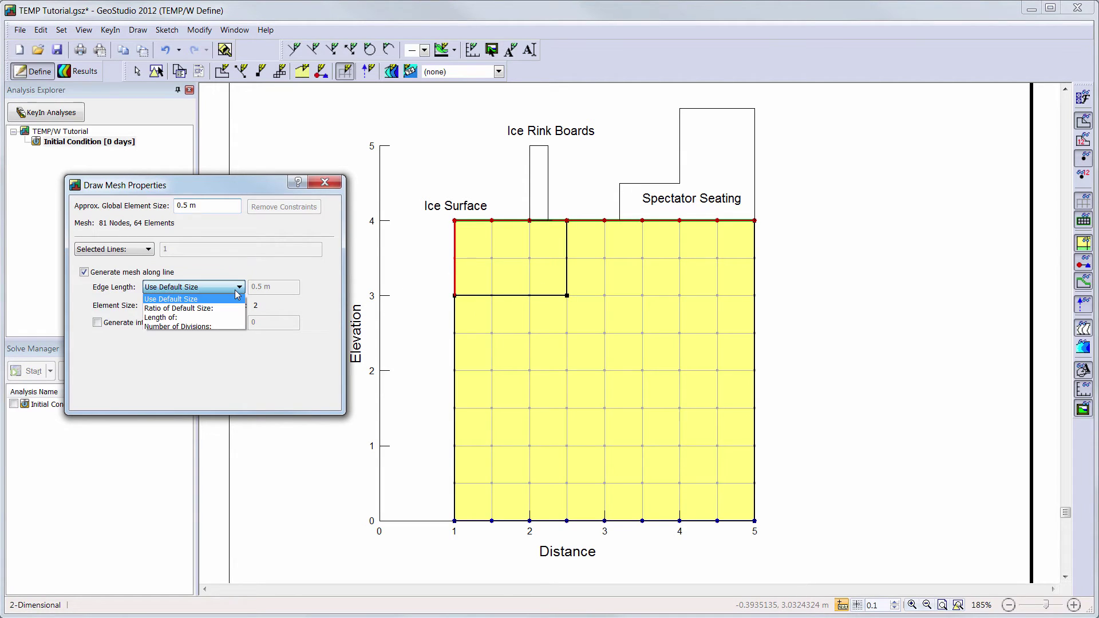
click(235, 317)
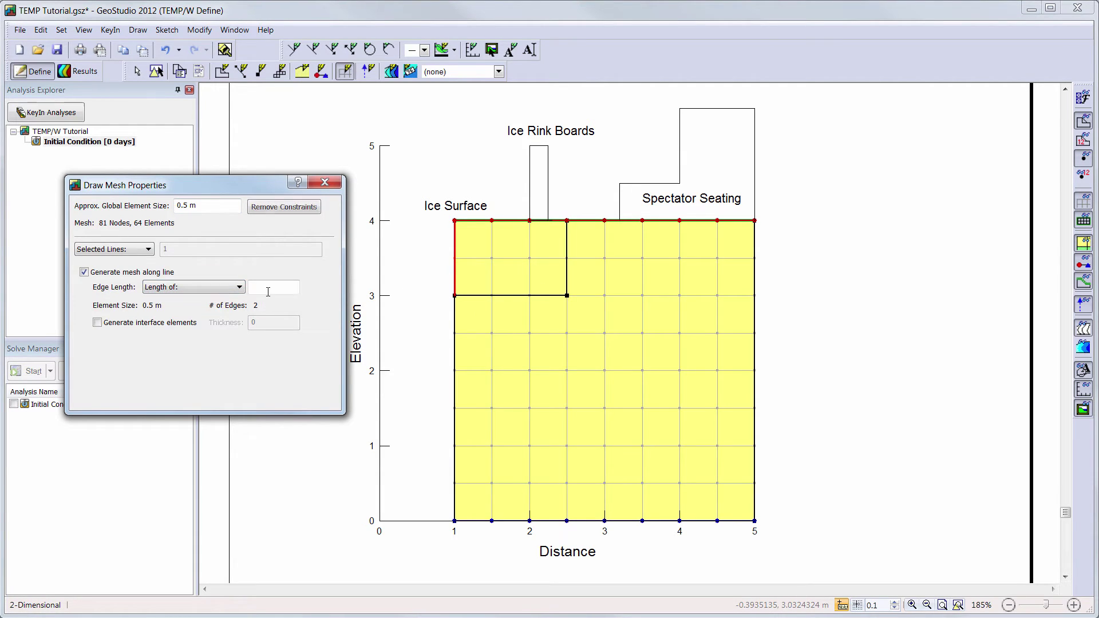
click(268, 289)
text(0.075)
key(Return)
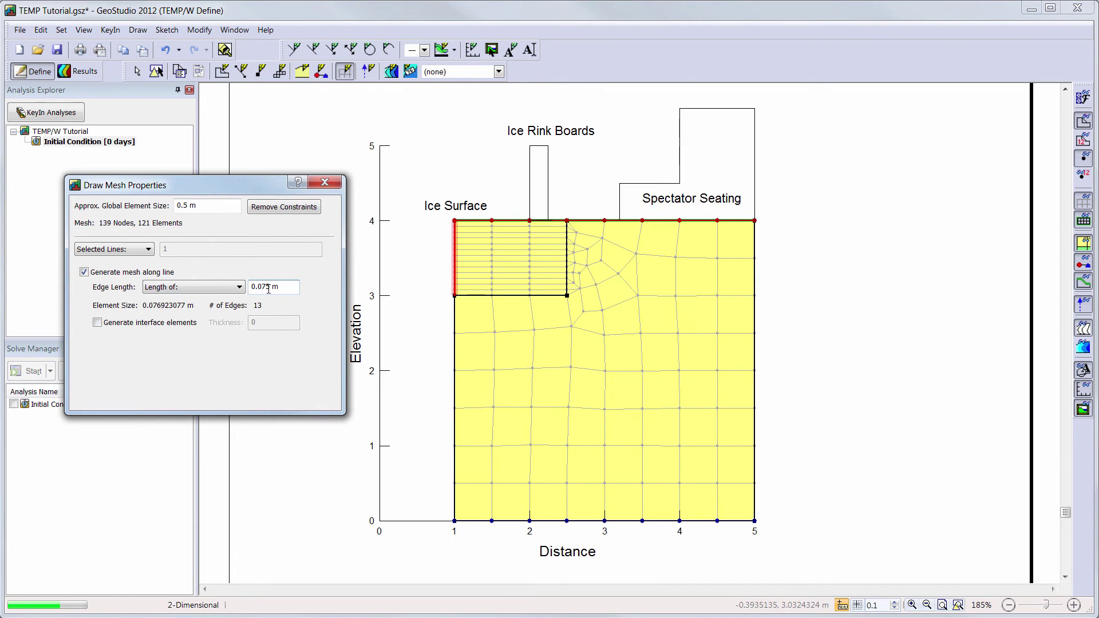
Step: Set the element length along the small region's bottom edge at elevation 3 to 0.075 m and finish the mesh properties
ctrl+click(485, 296)
click(225, 287)
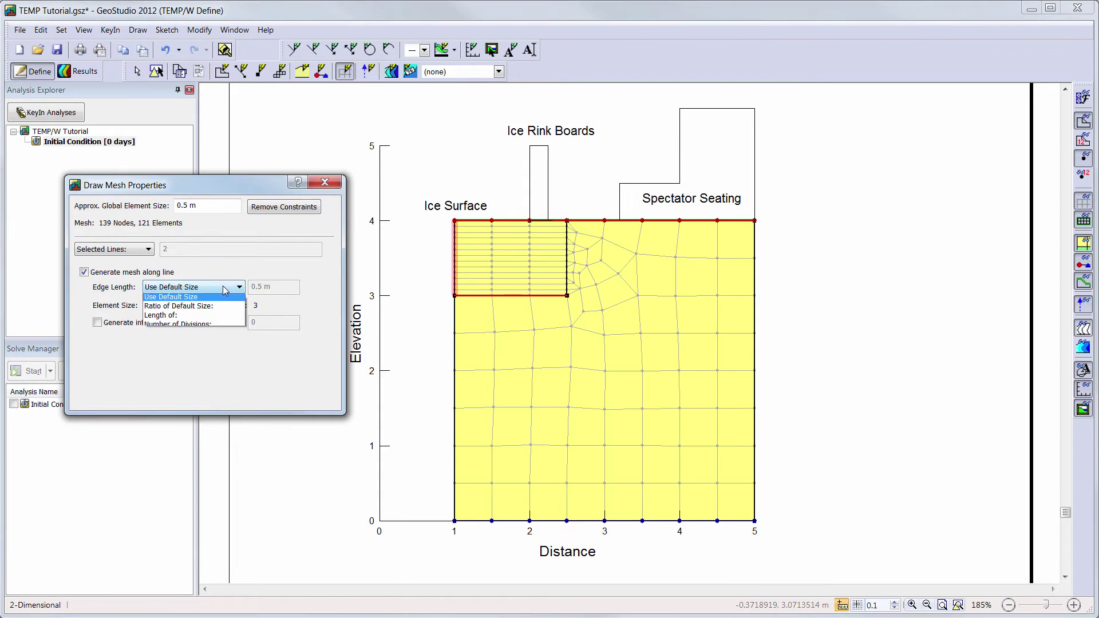
click(216, 315)
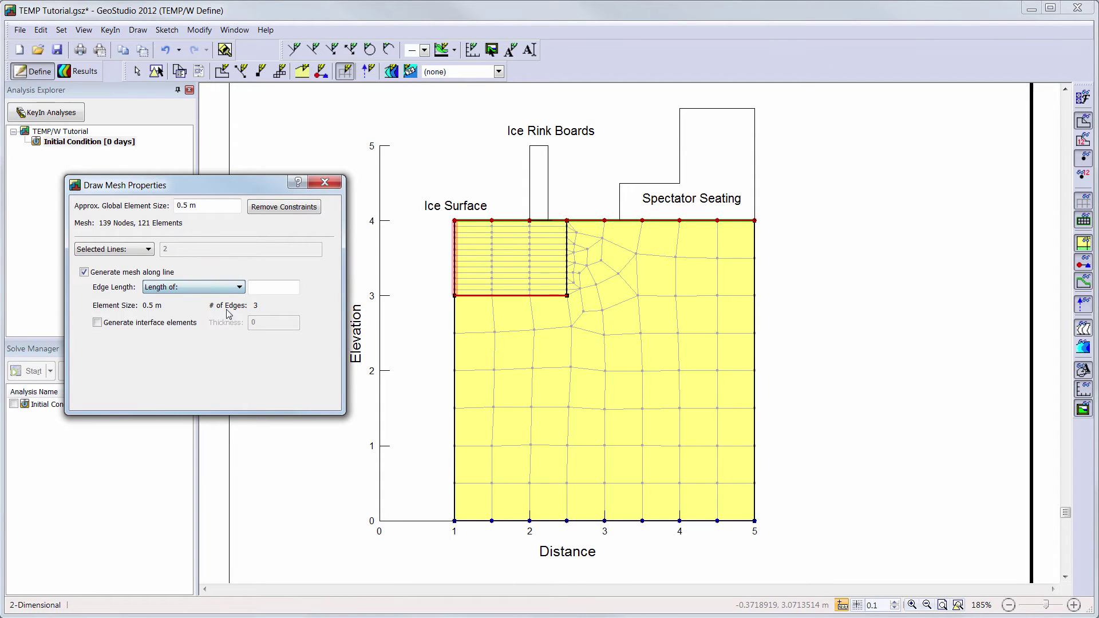
click(260, 290)
text(0.075)
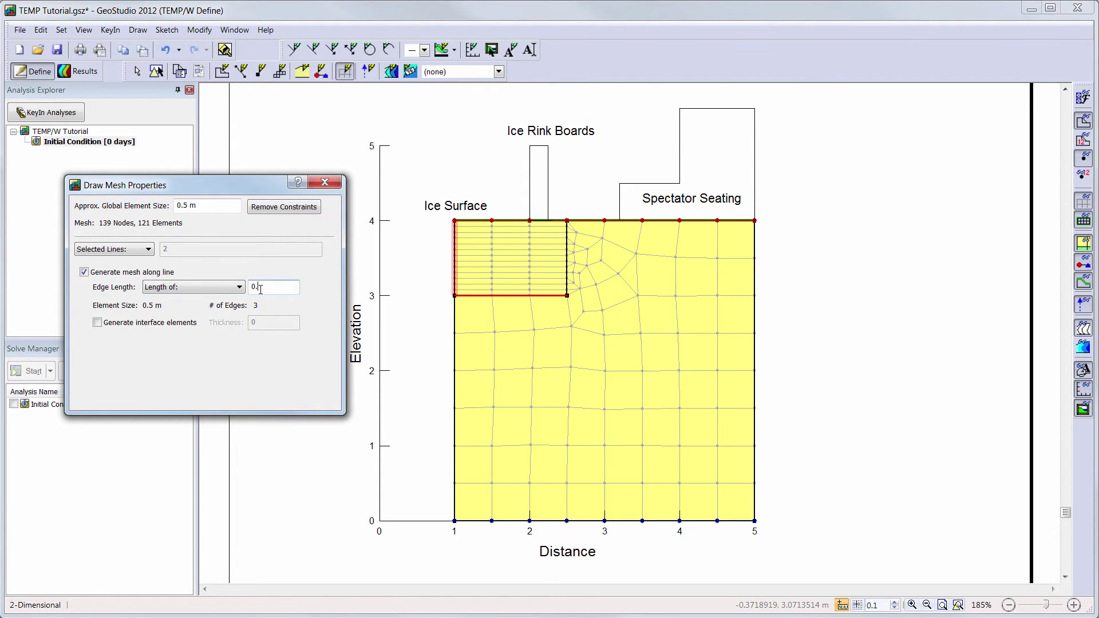
key(Return)
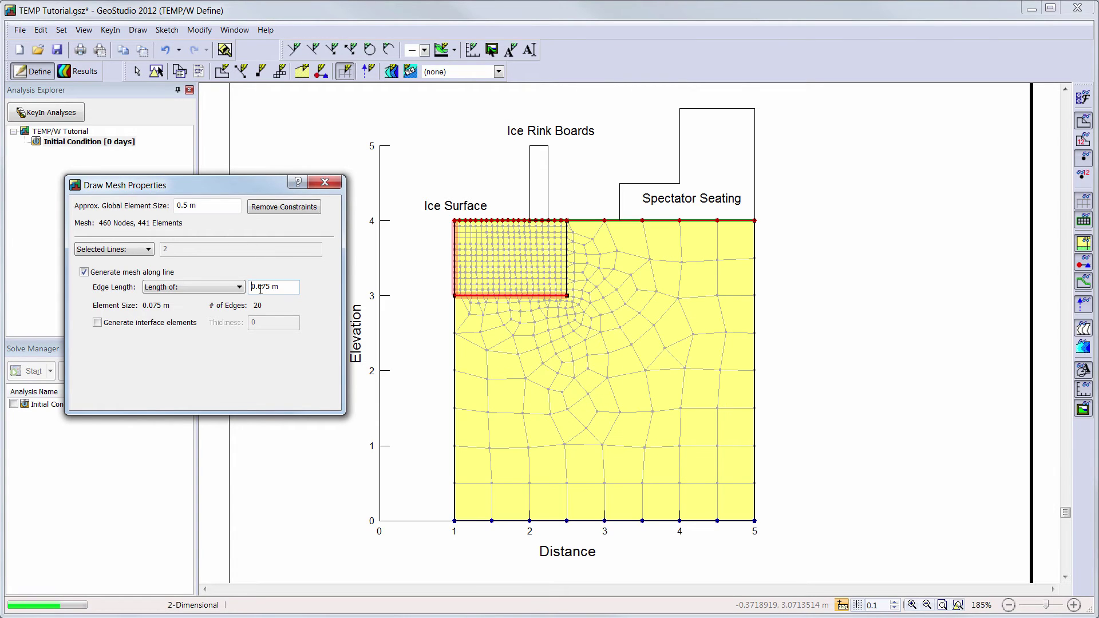
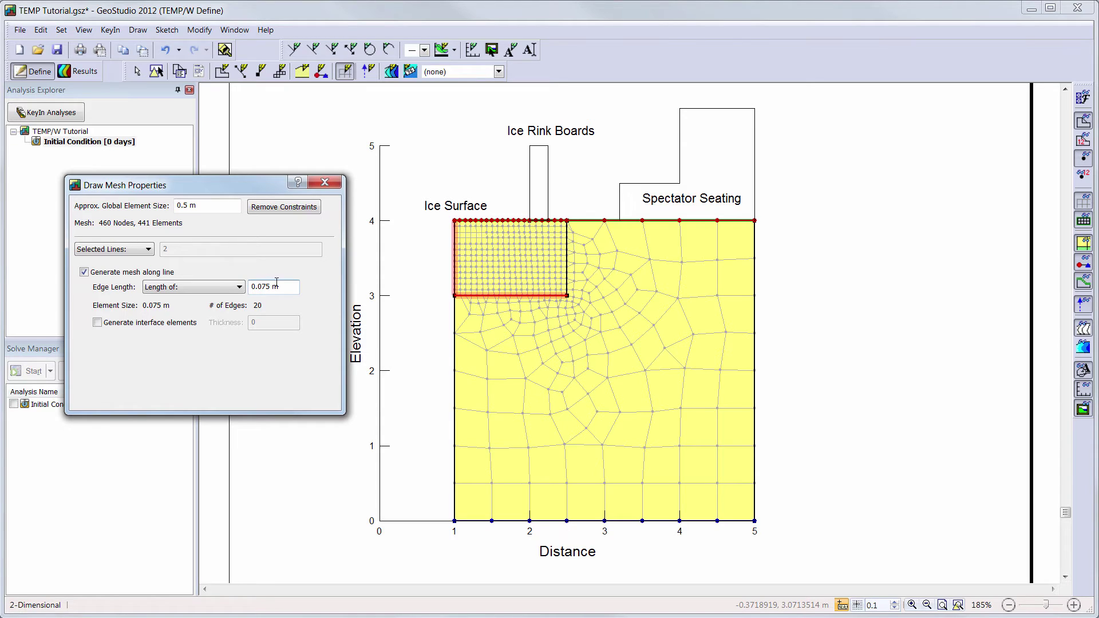
click(324, 183)
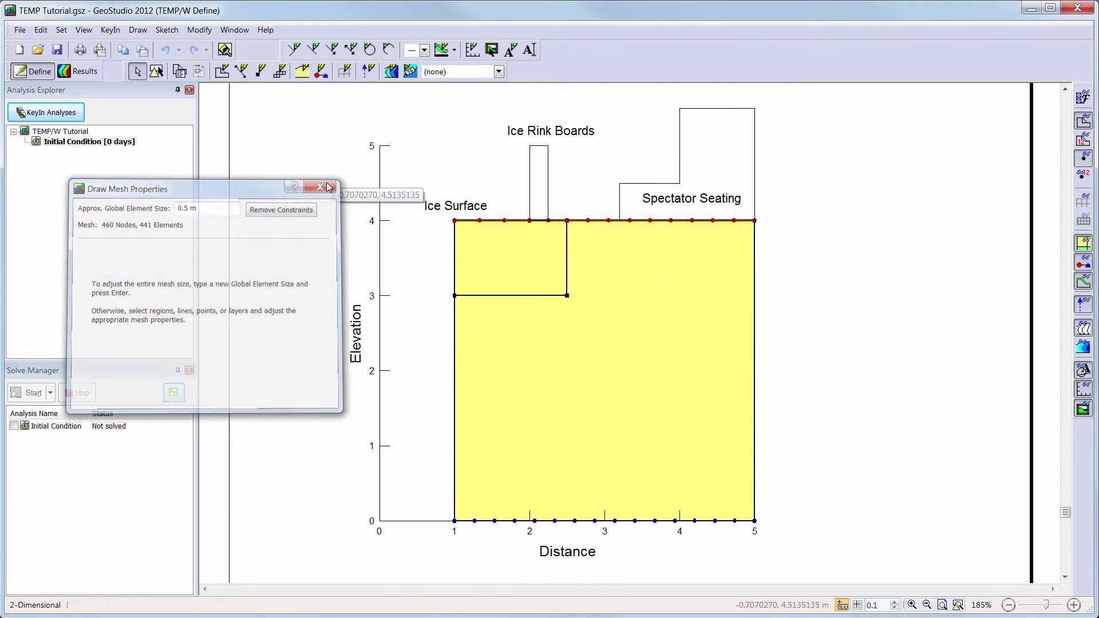
Step: Solve the Initial Condition analysis and check which contour sets are available in its results
click(15, 427)
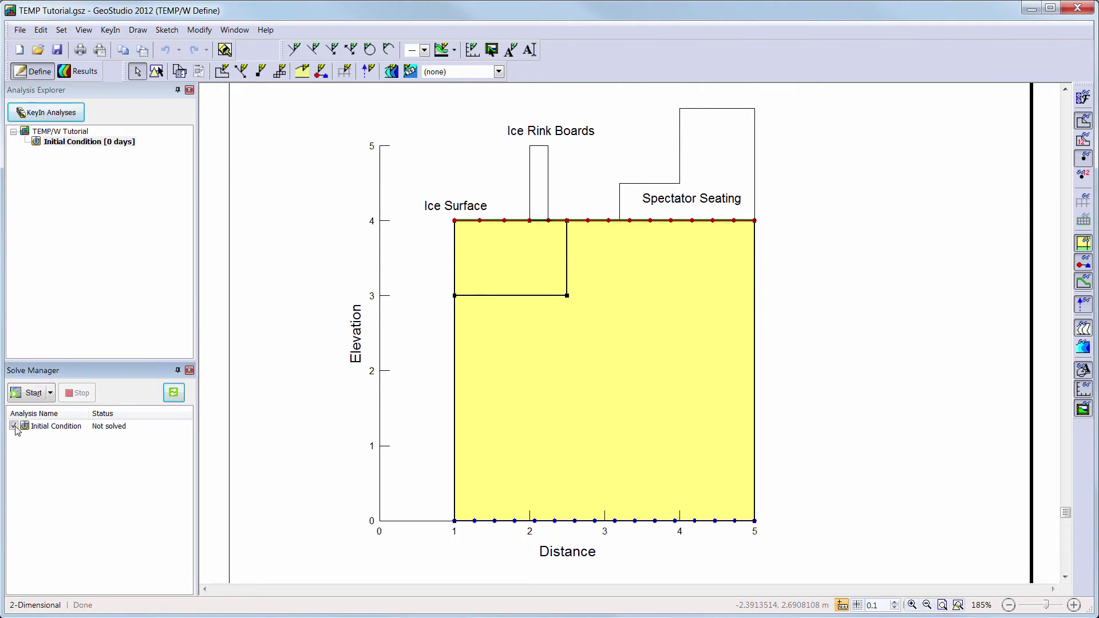
click(22, 394)
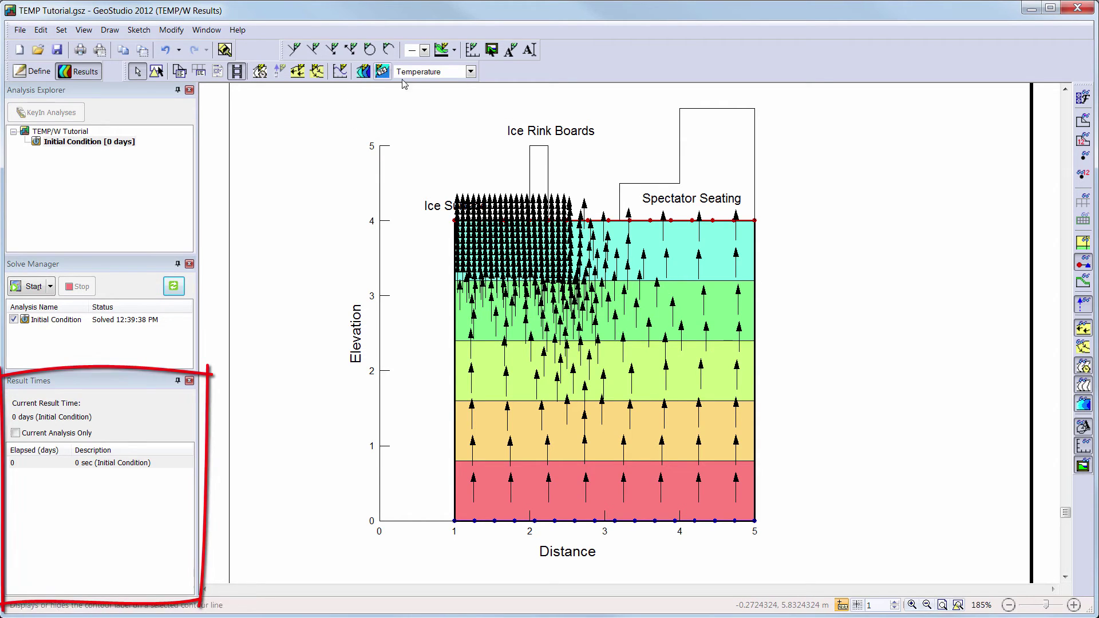
click(472, 73)
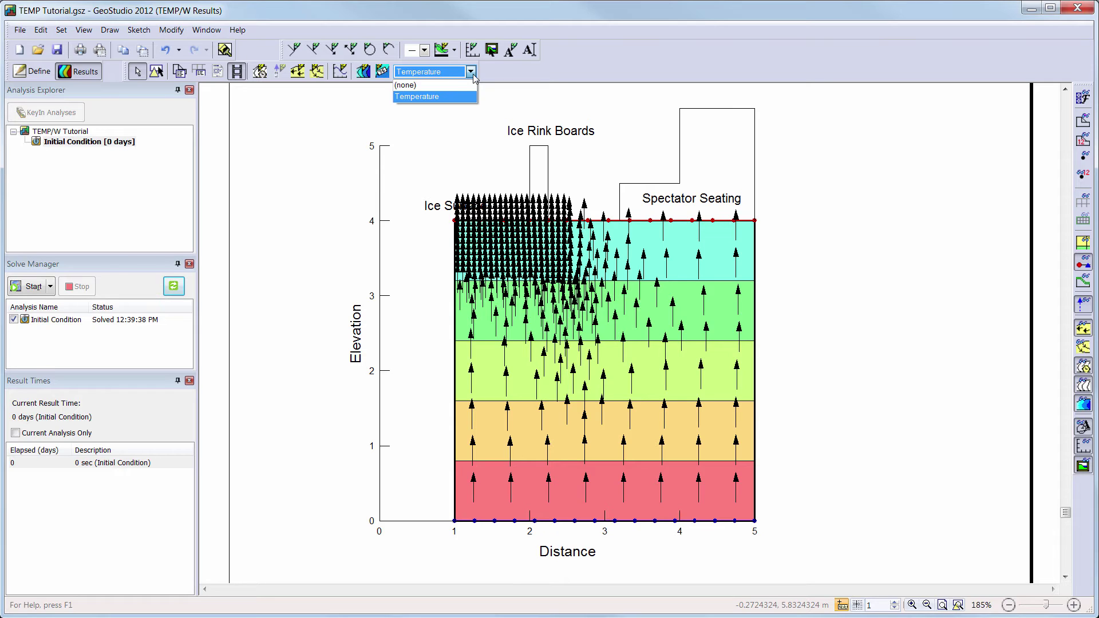
click(472, 75)
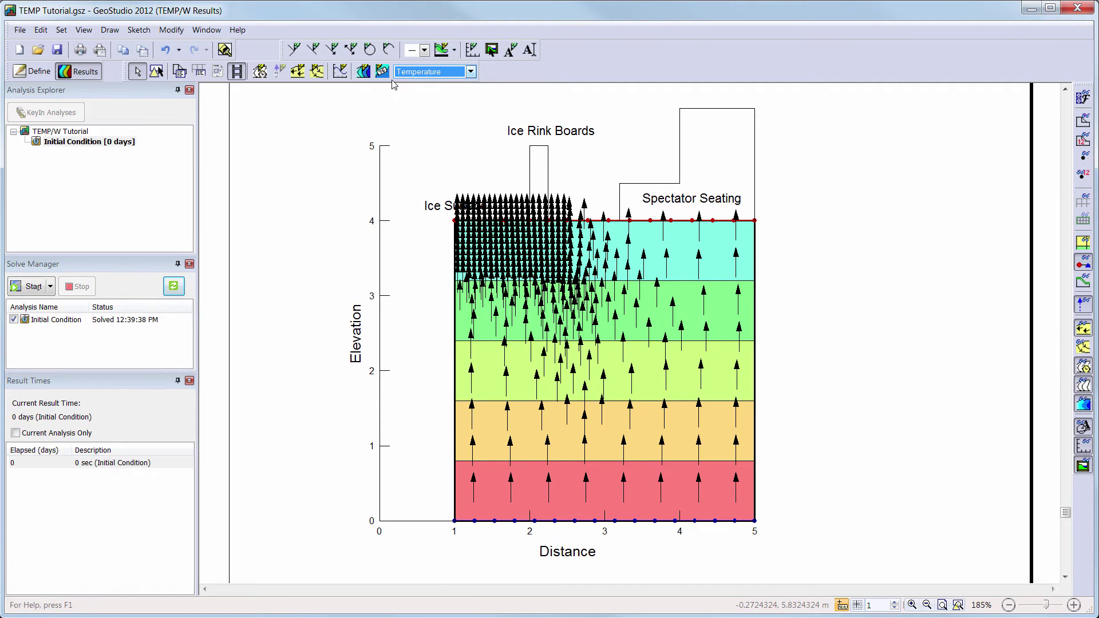
Step: Try the Narrow Rainbow shading method on the Temperature contours and return it to Wide Rainbow
click(363, 72)
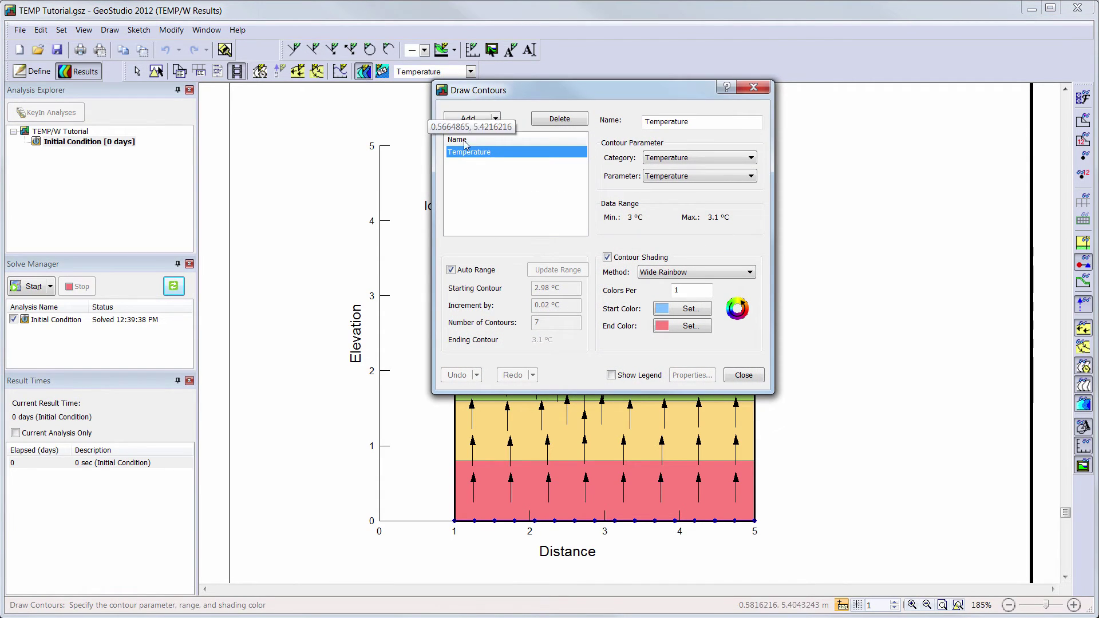
click(732, 279)
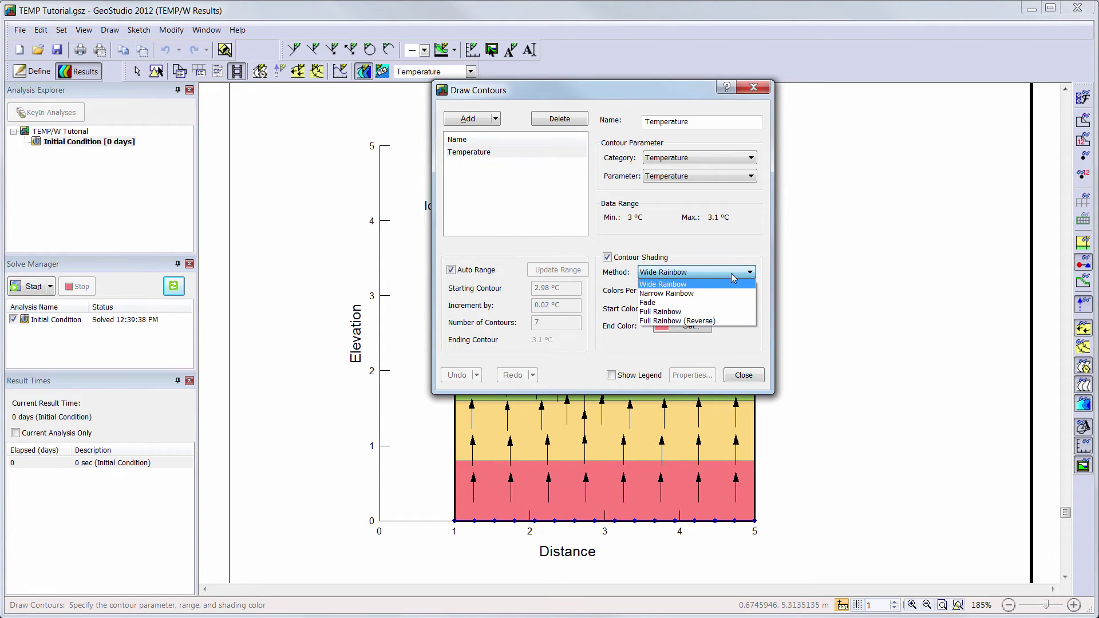
click(733, 289)
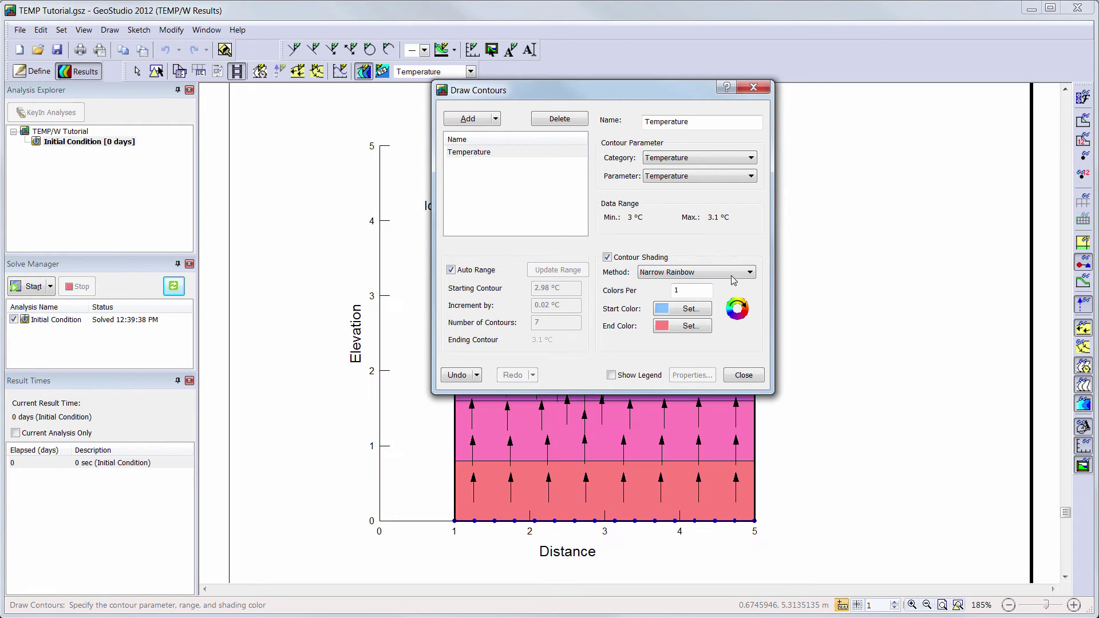
click(733, 272)
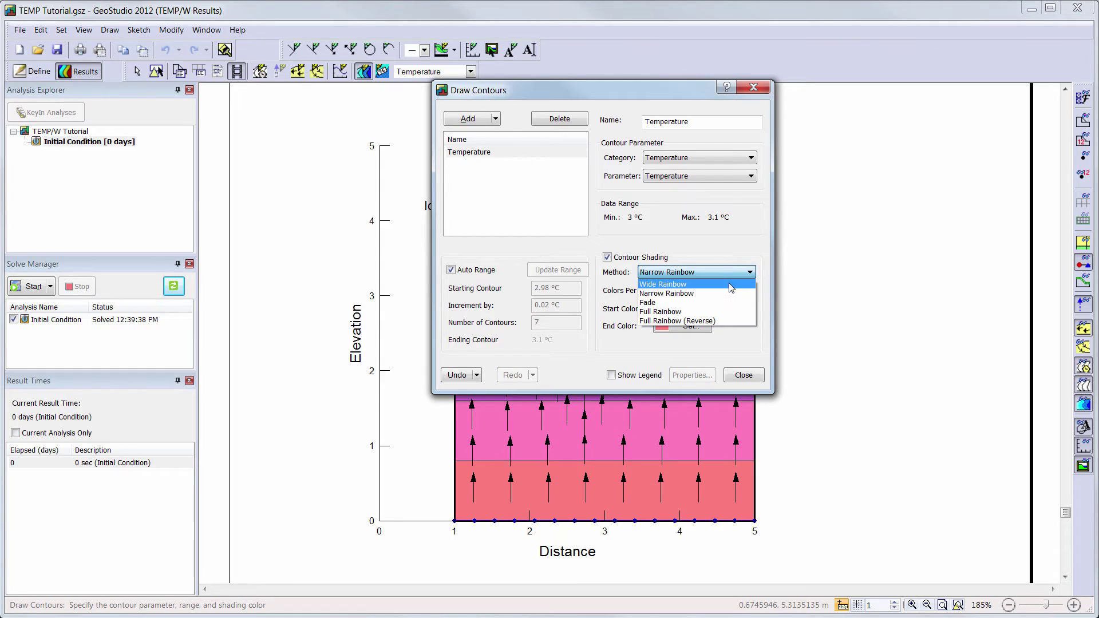
click(732, 285)
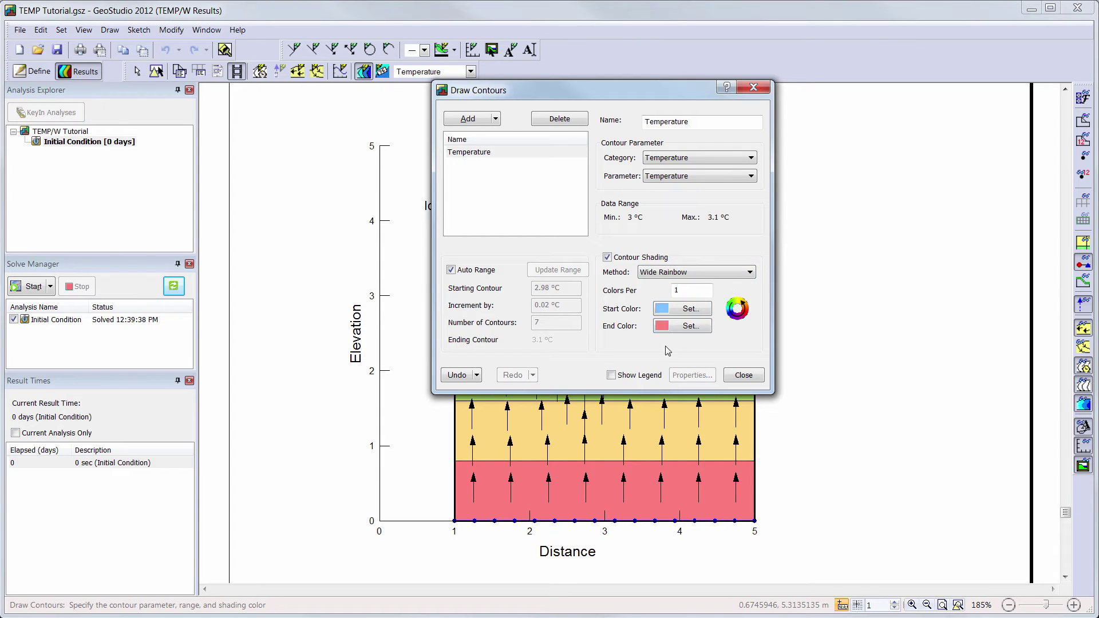
Step: Show the legend for the Temperature contours and move it closer to the elevation axis
click(611, 376)
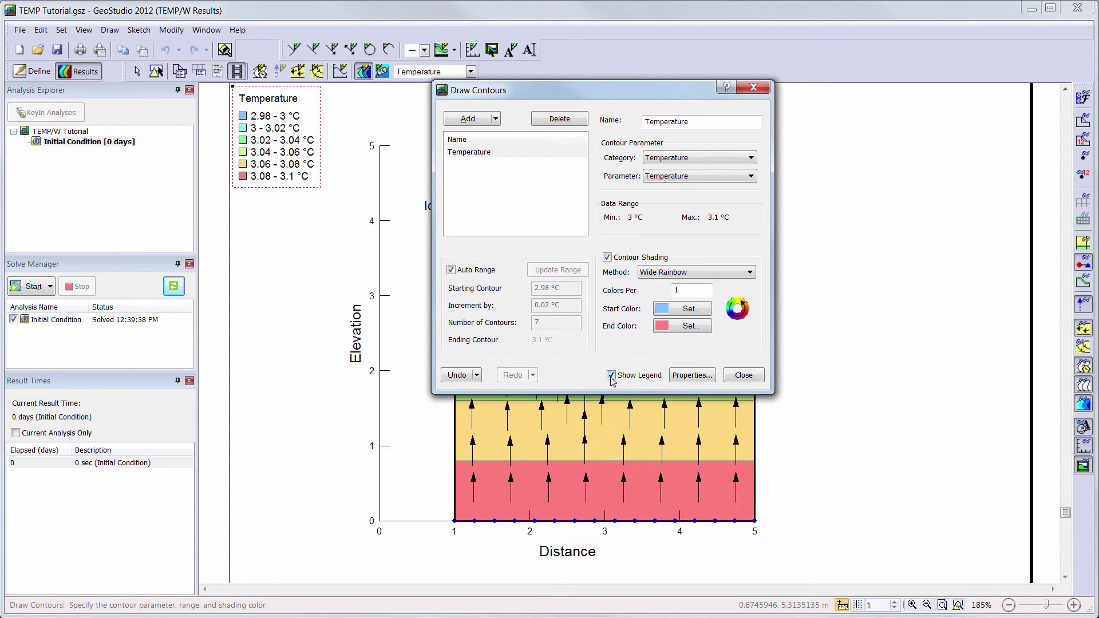
drag(313, 107, 360, 108)
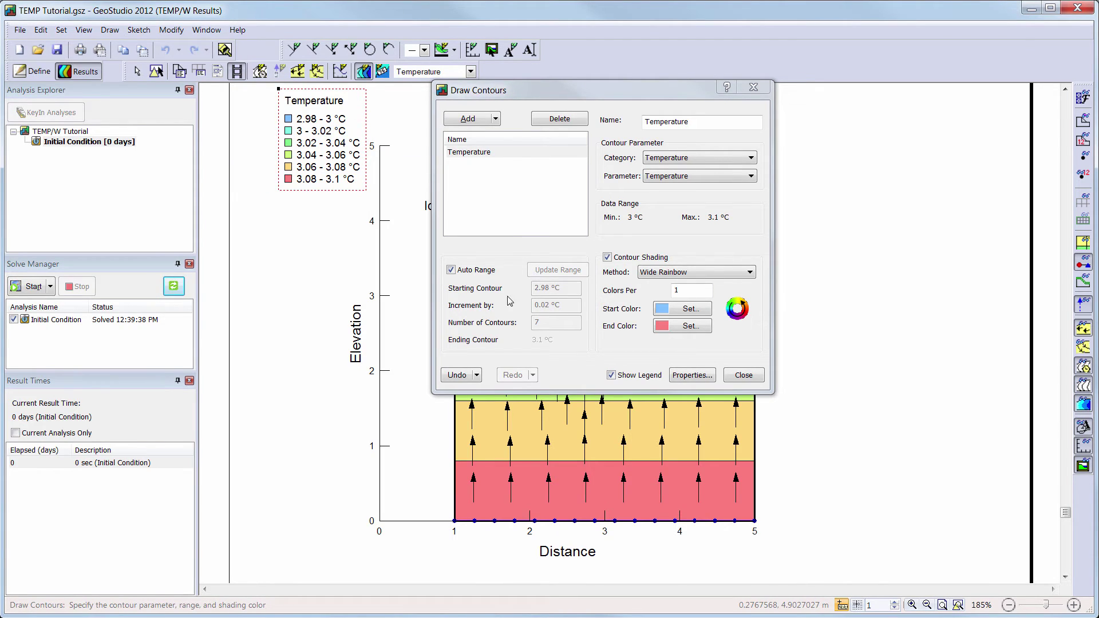
Step: Try a manual Temperature contour range starting at 5 °C with 12 contours, and restore the automatic range
click(451, 269)
drag(571, 287, 498, 283)
text(5)
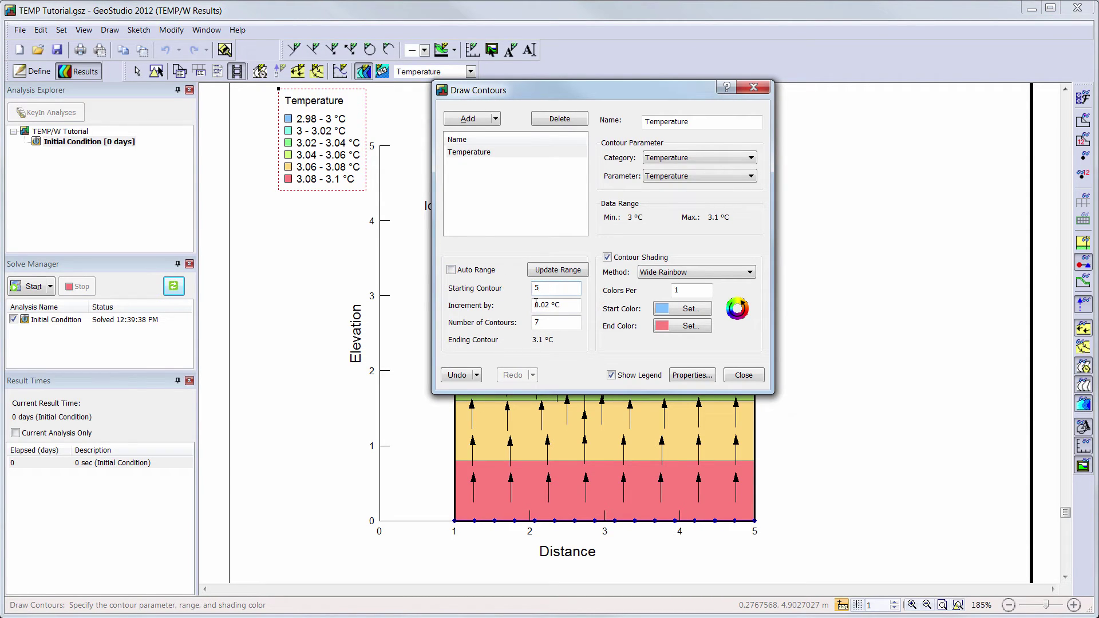
drag(572, 326, 518, 321)
text(12)
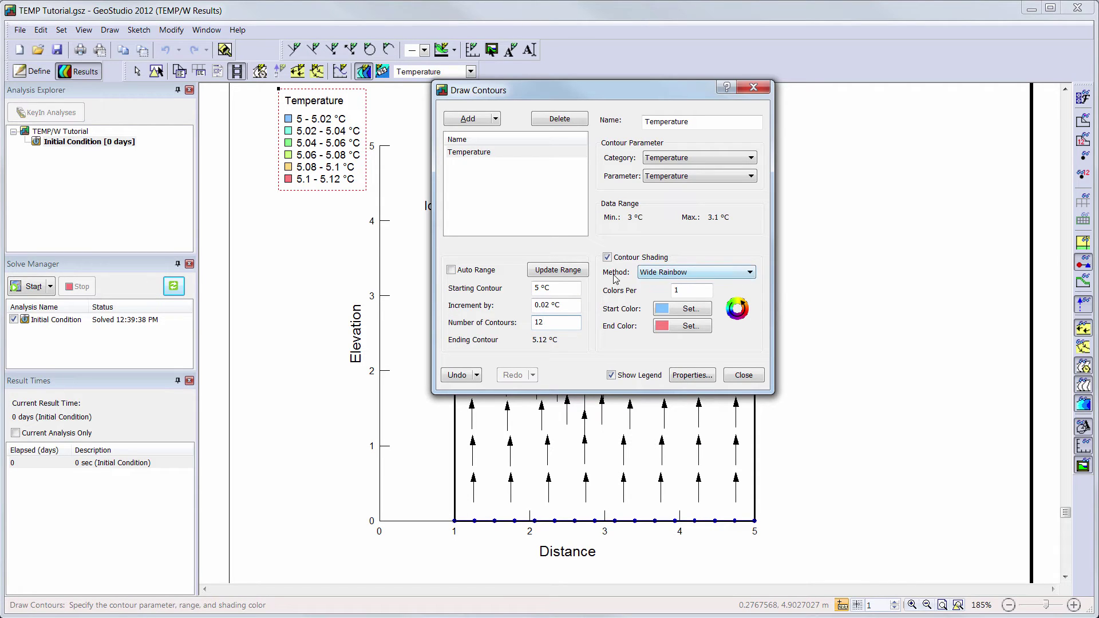
click(567, 290)
click(479, 273)
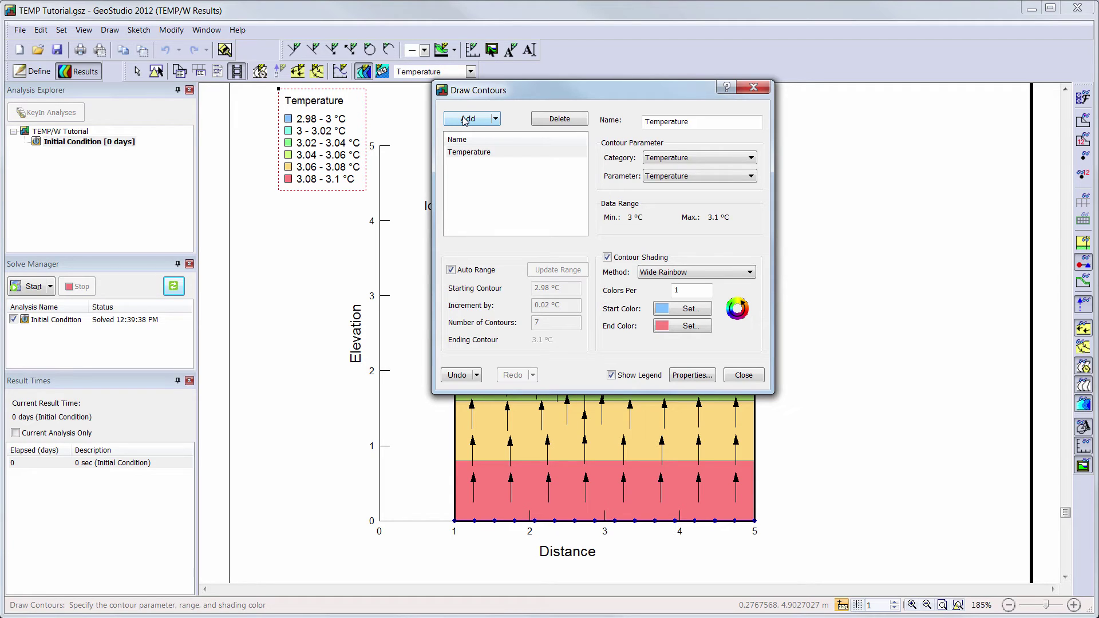
click(745, 379)
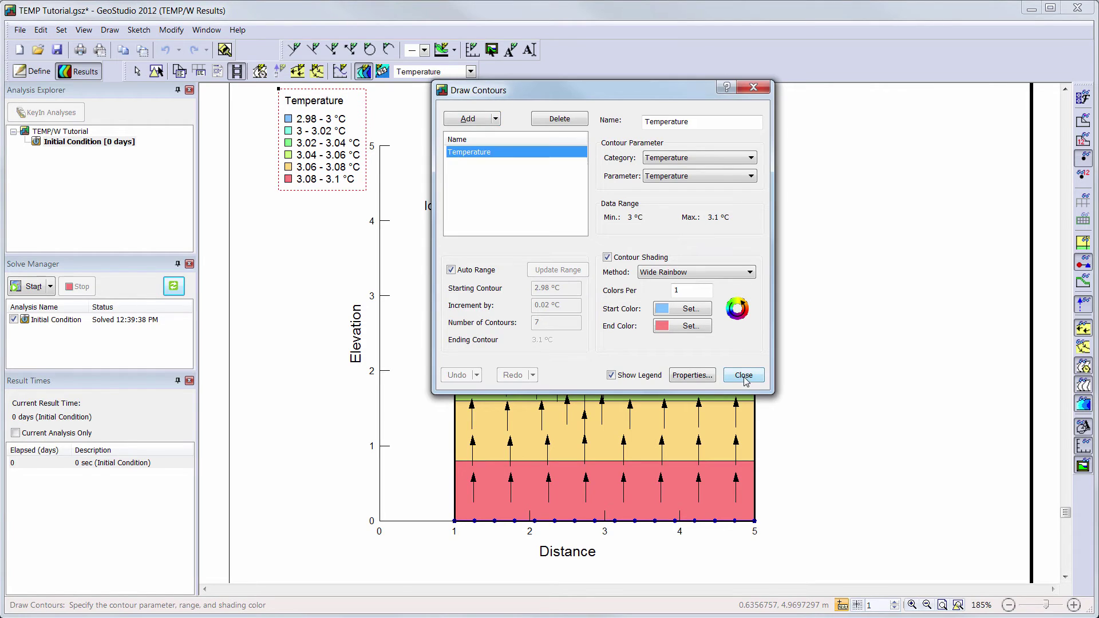
click(744, 377)
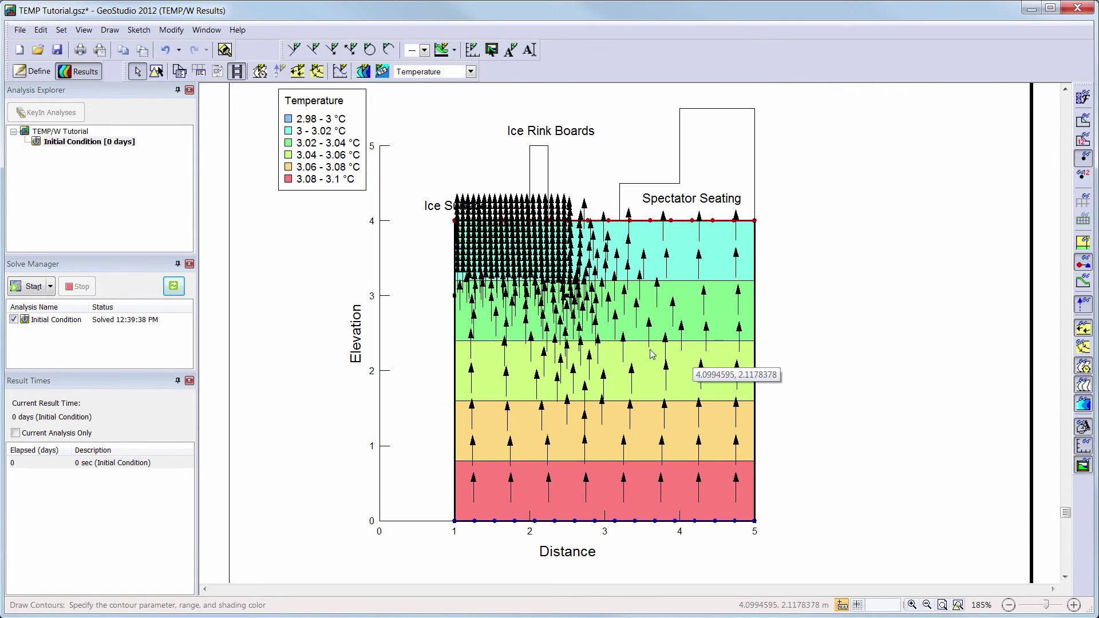
Step: Add contour labels to the 3.02 and 3.06 °C temperature contour lines
click(382, 72)
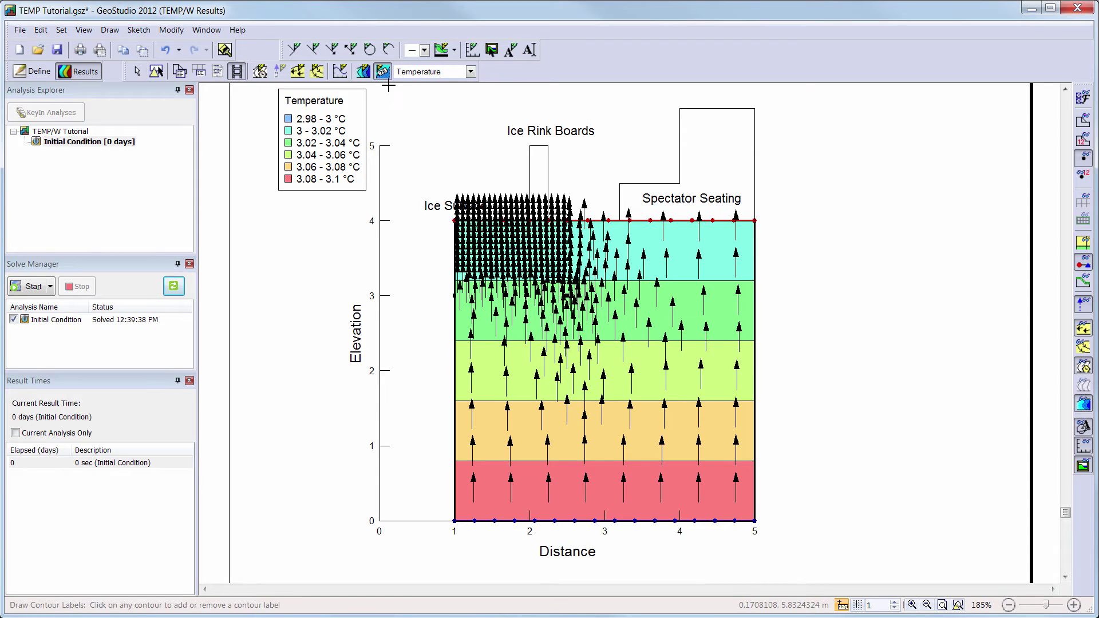
click(674, 280)
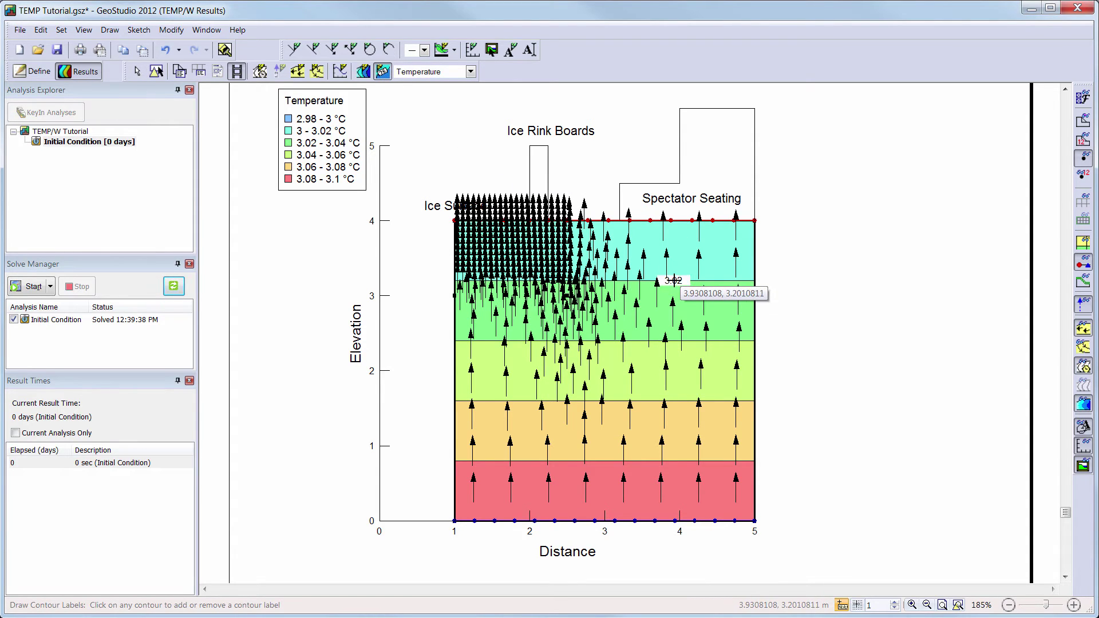
click(669, 401)
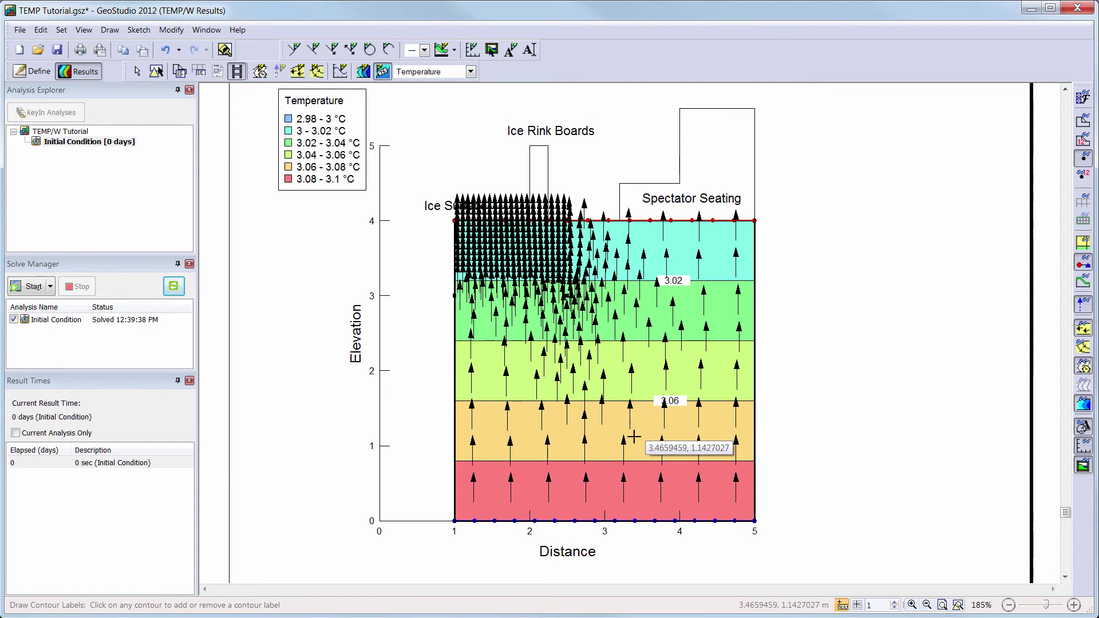
Step: Hide the thermal velocity vectors through the vector settings and show them again
click(298, 72)
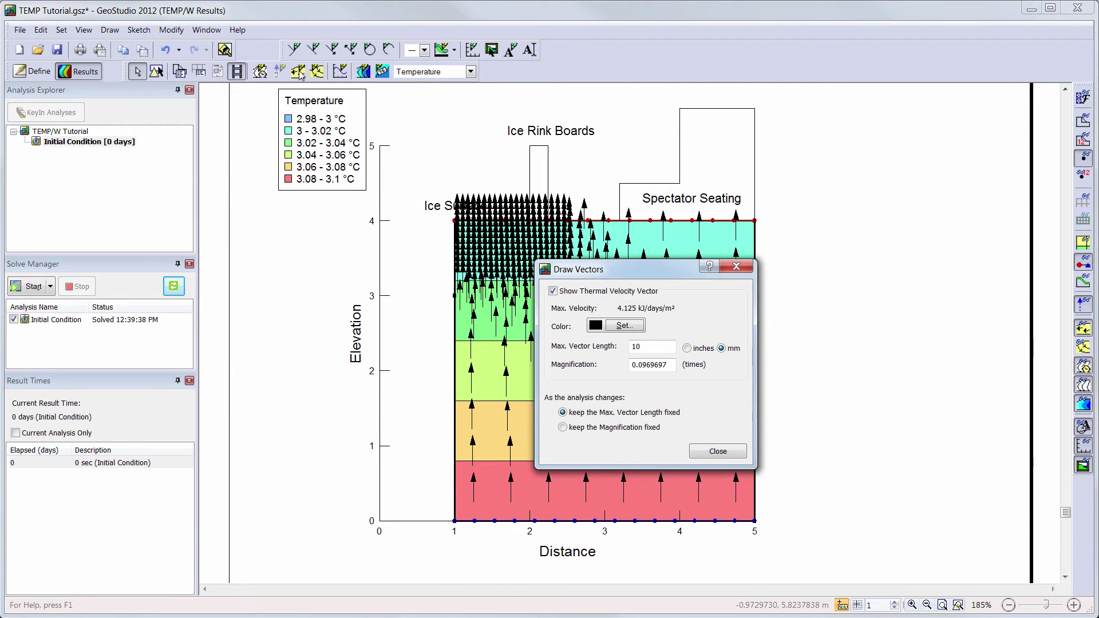
click(553, 292)
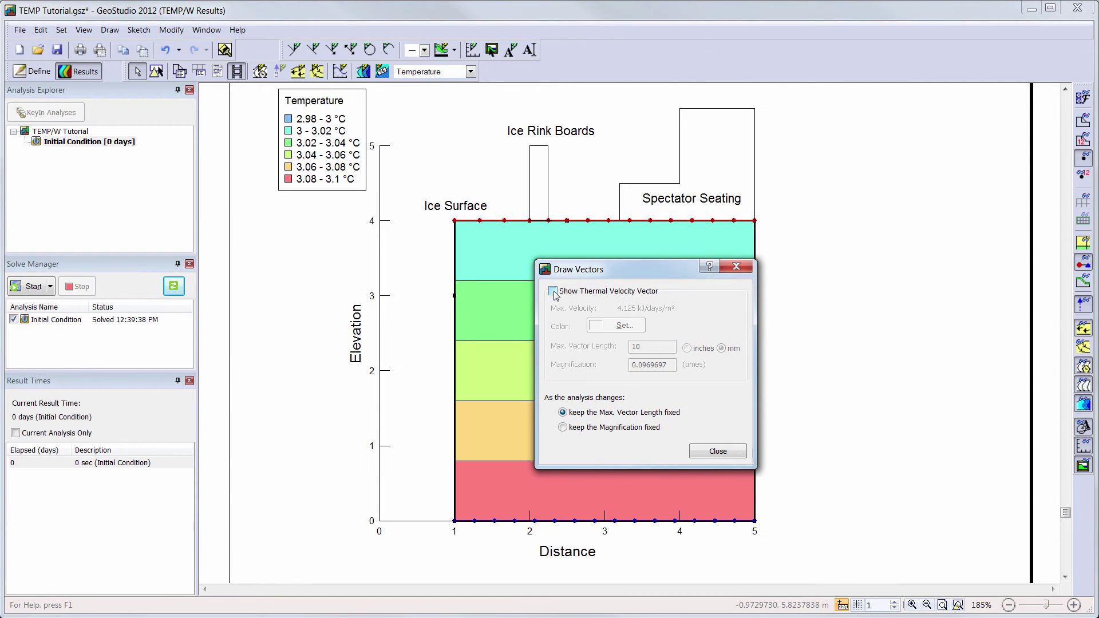
click(553, 292)
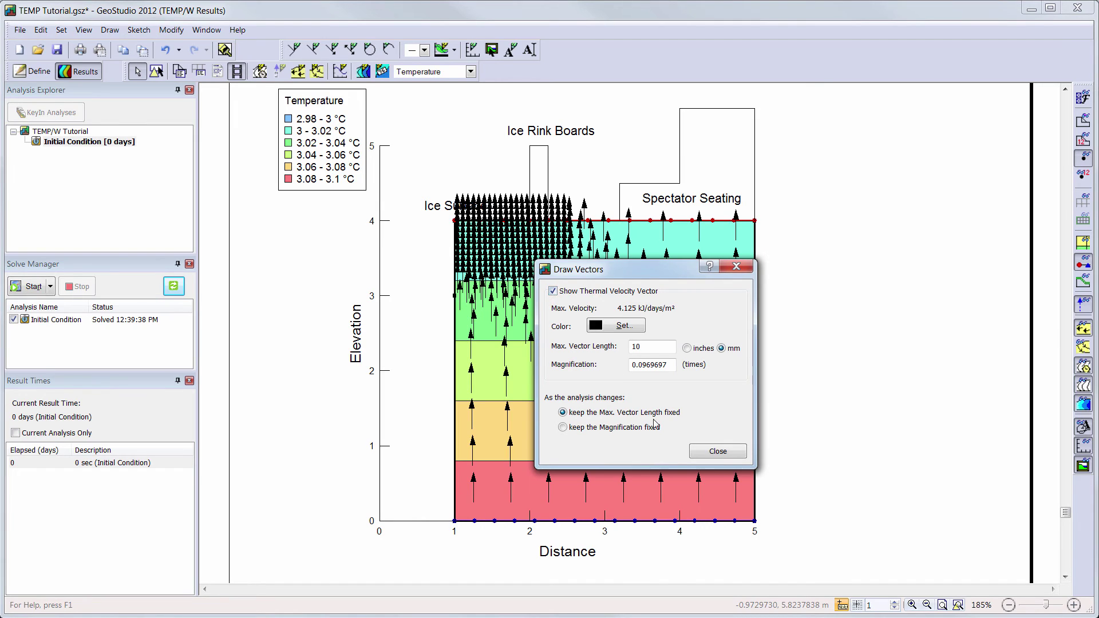
click(718, 451)
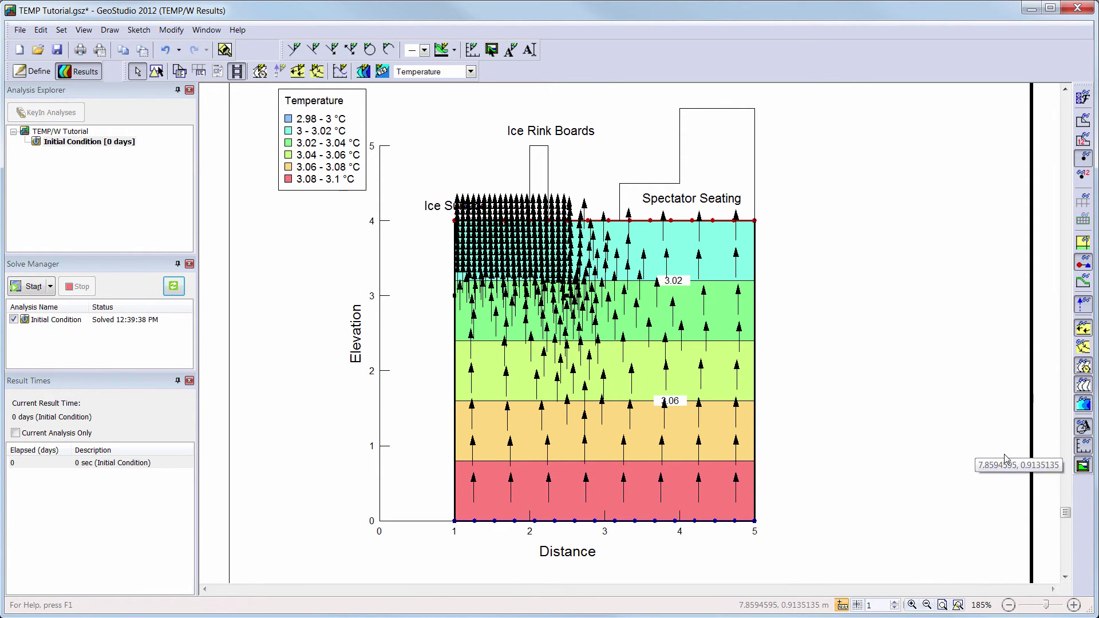
Step: Turn the velocity vector display off and back on, and briefly display the mesh elements and nodes
click(1084, 327)
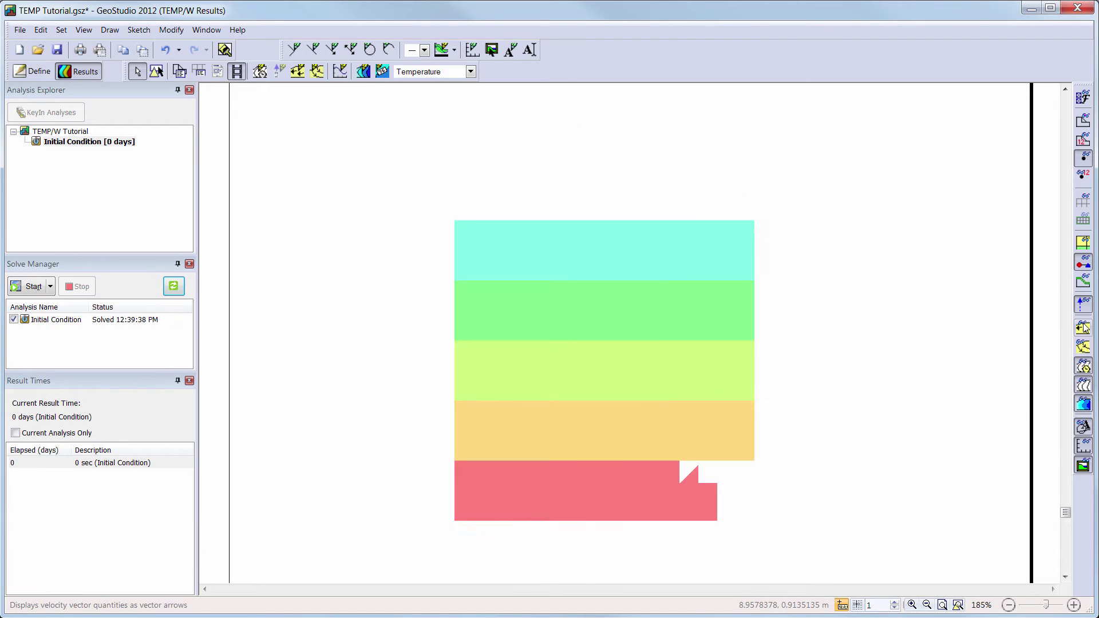
click(1084, 327)
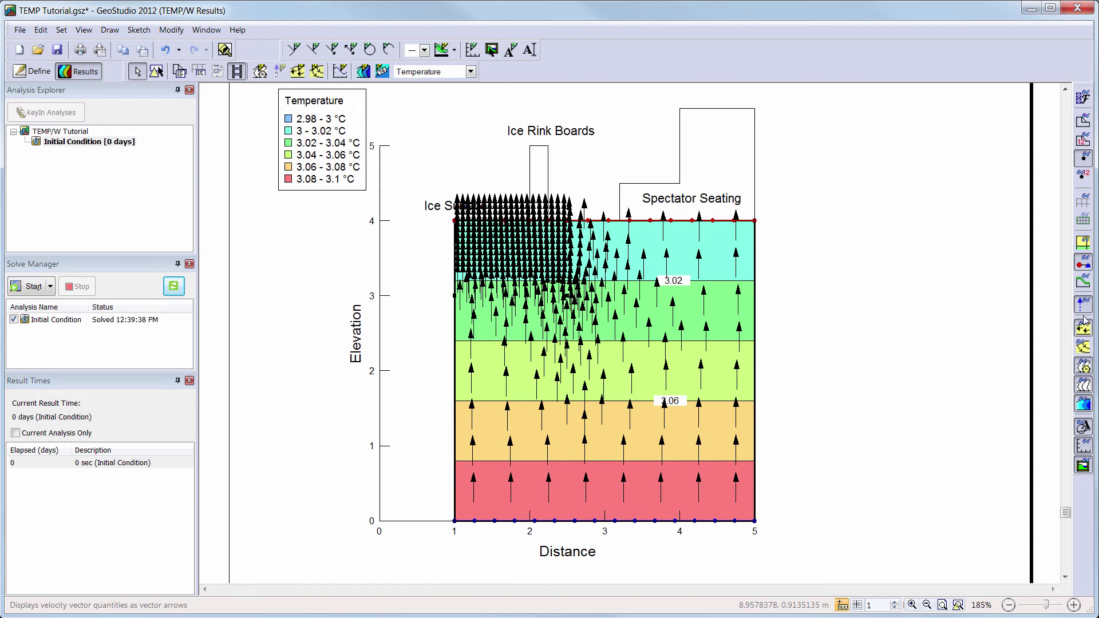
click(1083, 204)
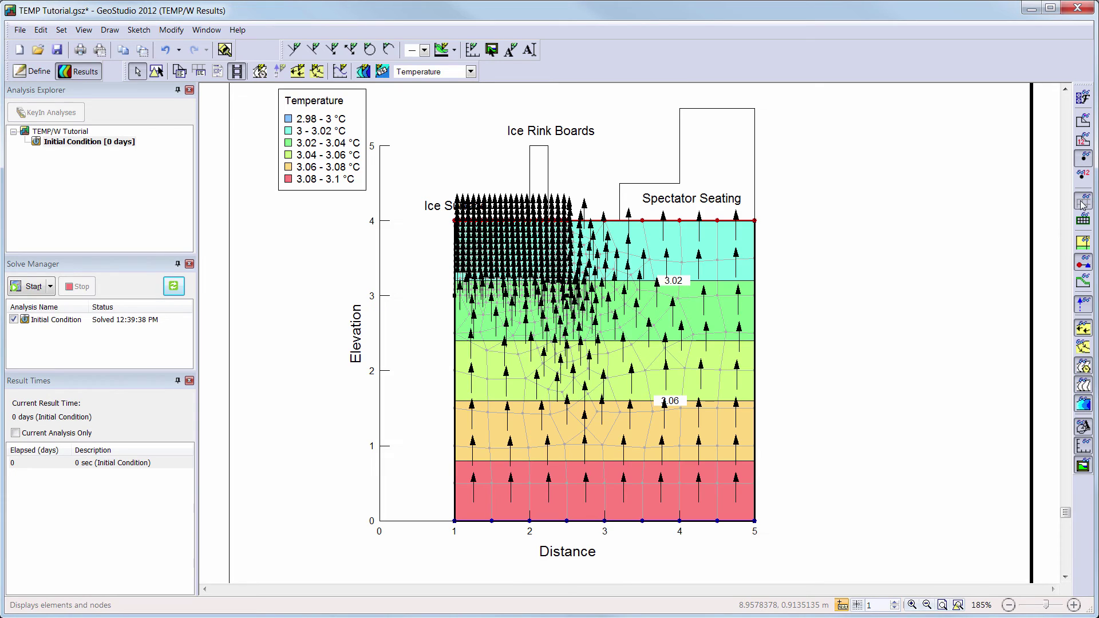
click(1084, 204)
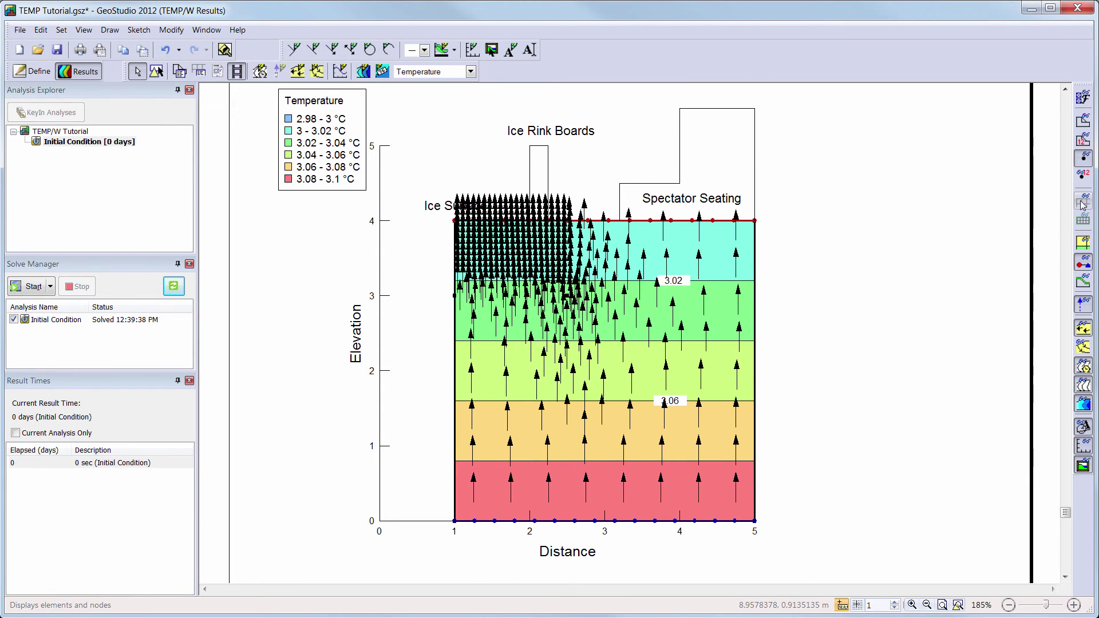
Step: Display the region lines over the temperature results and return to the model definition view
click(1082, 122)
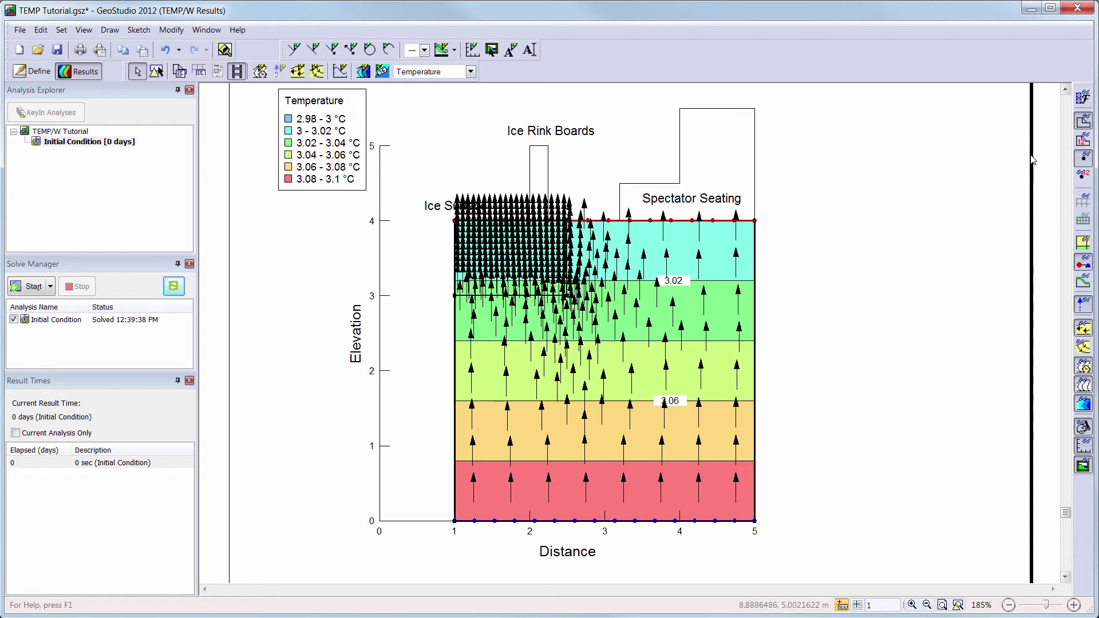
click(27, 72)
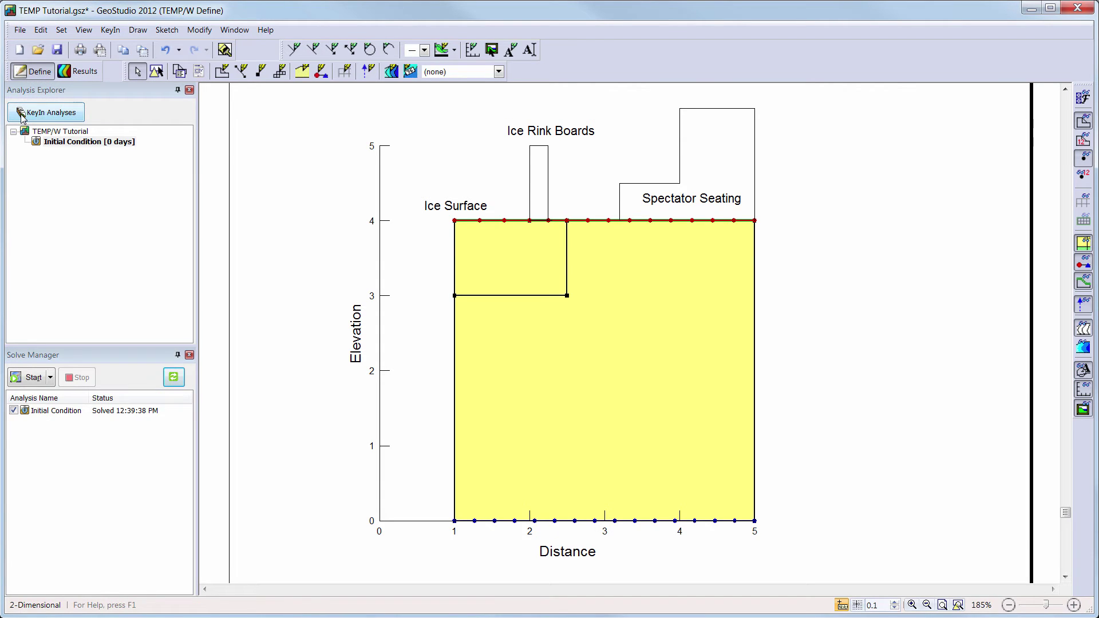
Step: Add a transient TEMP/W analysis under Initial Condition and name it "1 - Freezing Stage"
click(22, 116)
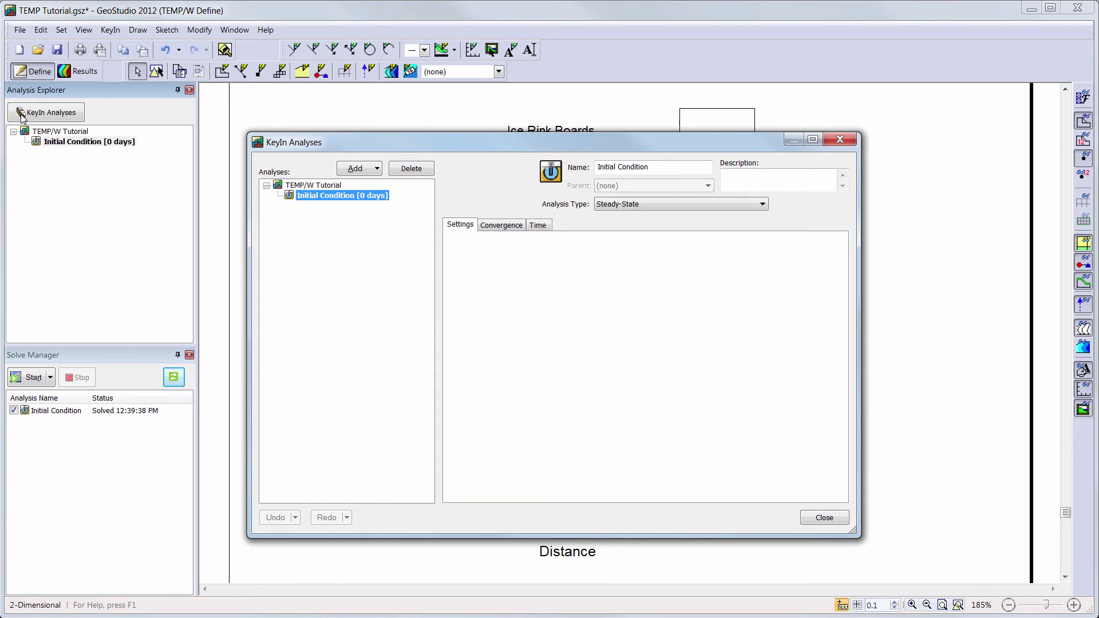
click(380, 170)
mouse_move(389, 275)
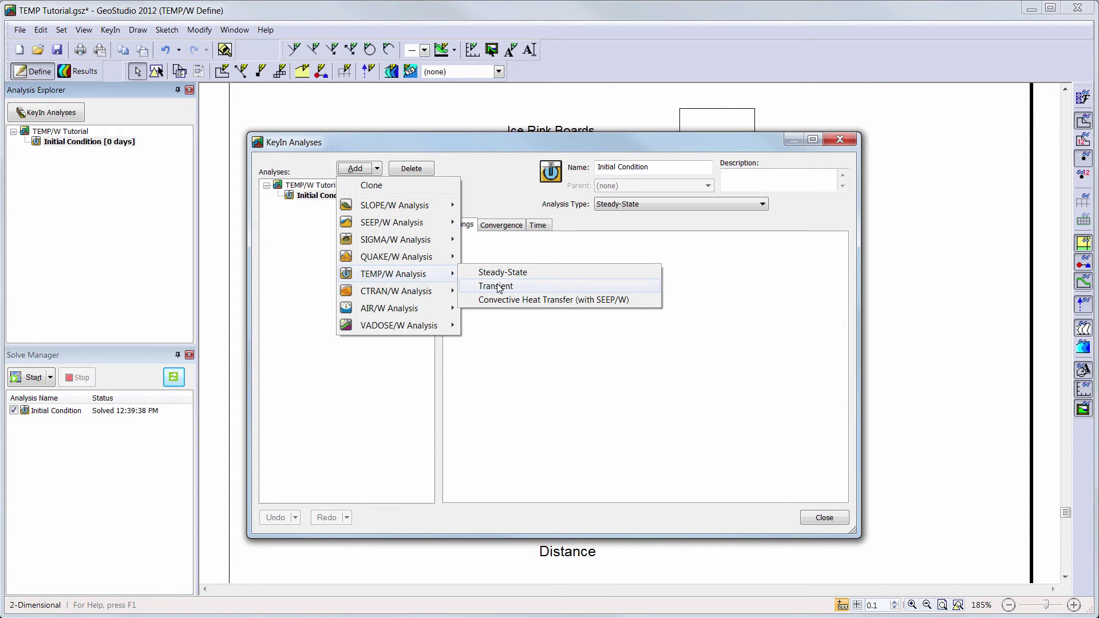
click(498, 286)
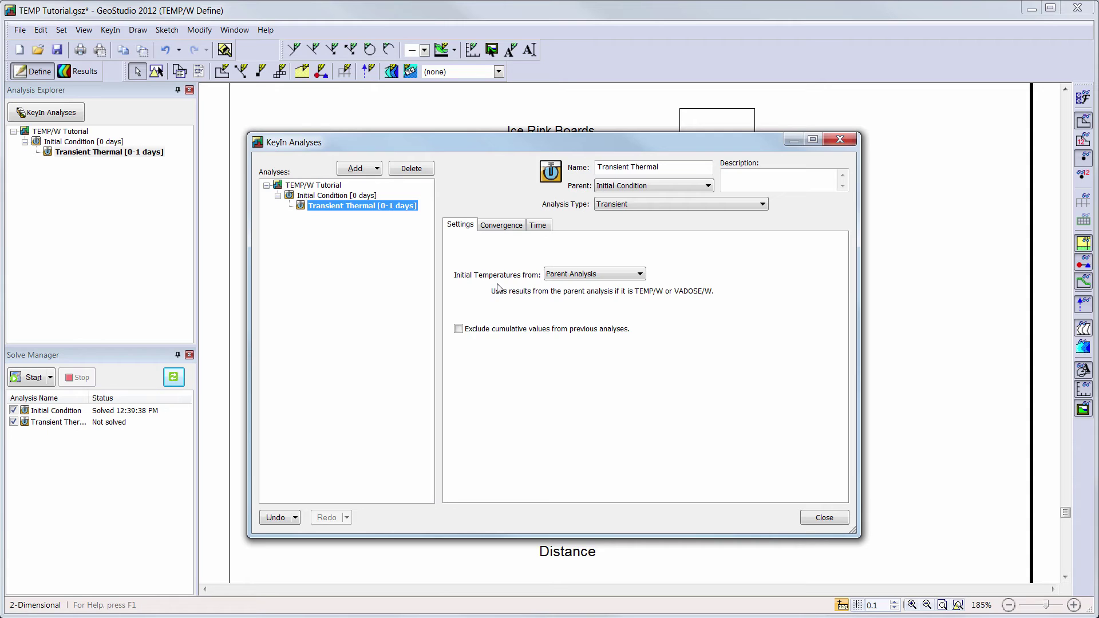
key(alt)
drag(658, 167, 596, 168)
text(1 - Freezing Stage)
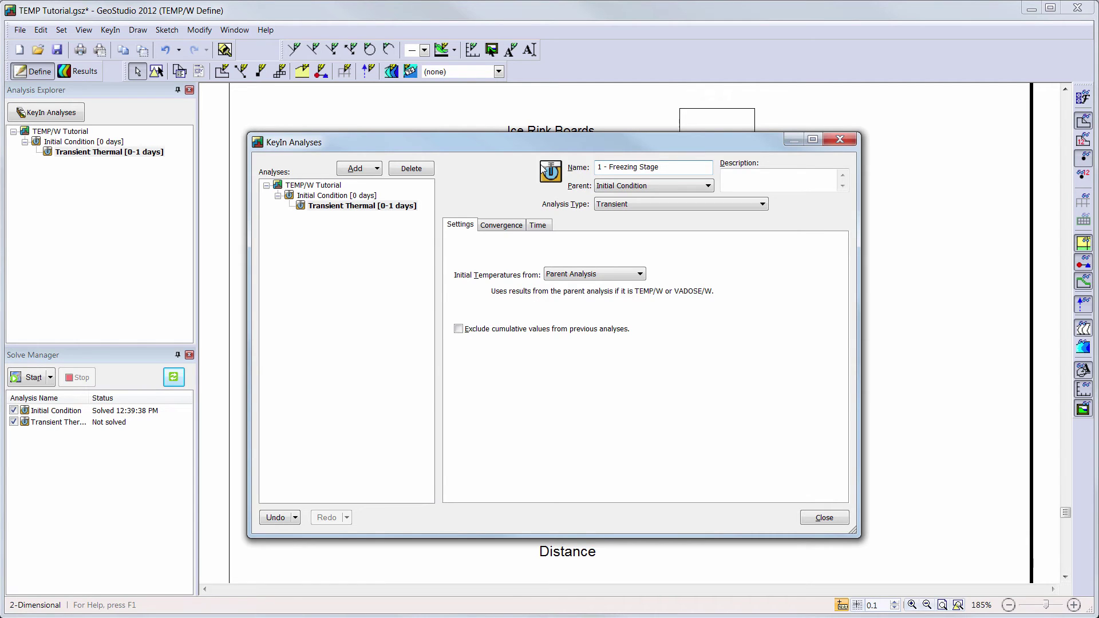
Step: Check the parent and initial temperature source options, keeping Initial Condition and Parent Analysis
click(708, 186)
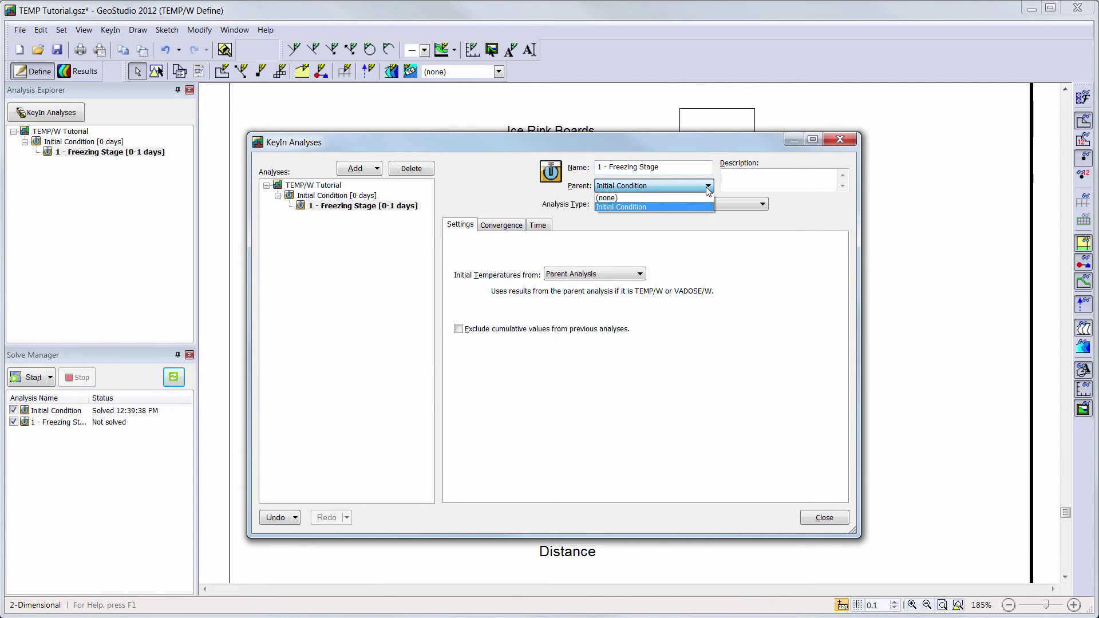
click(710, 205)
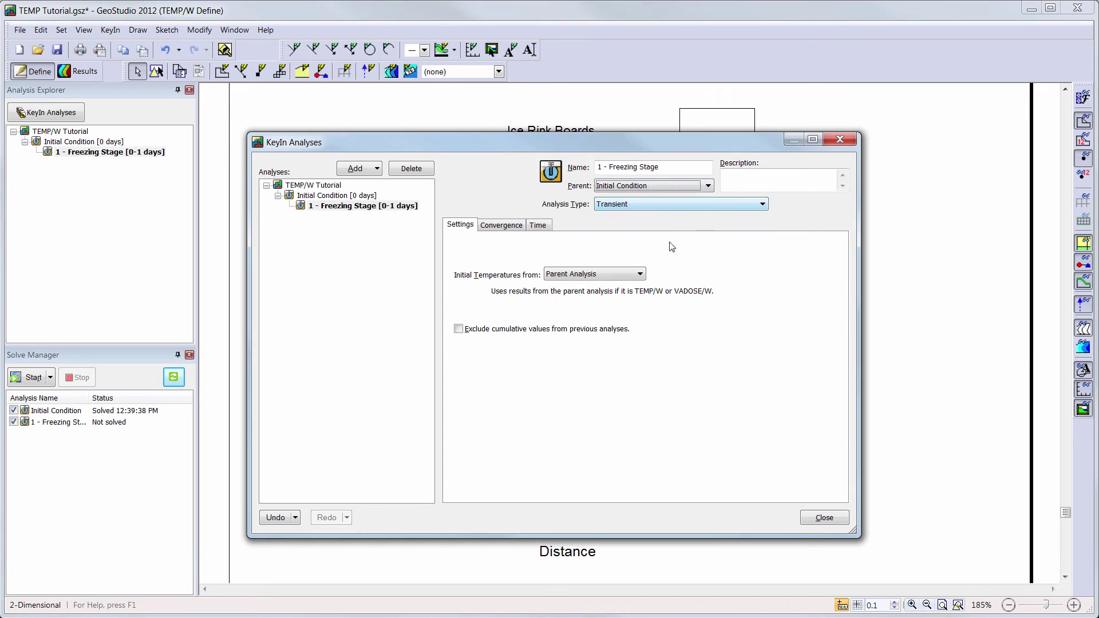
click(630, 275)
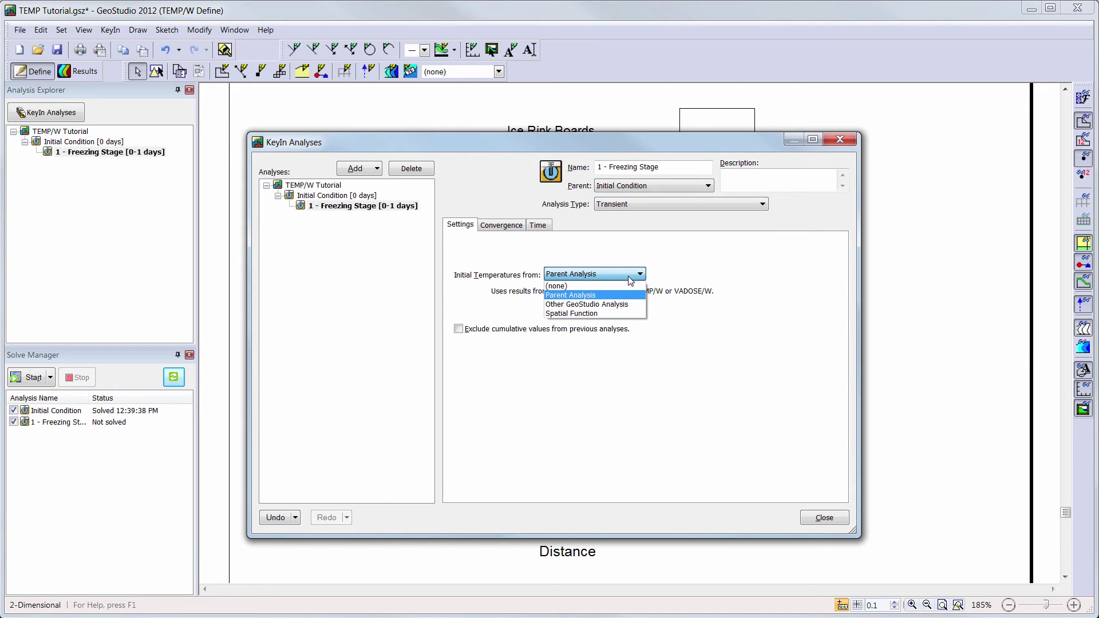
click(629, 279)
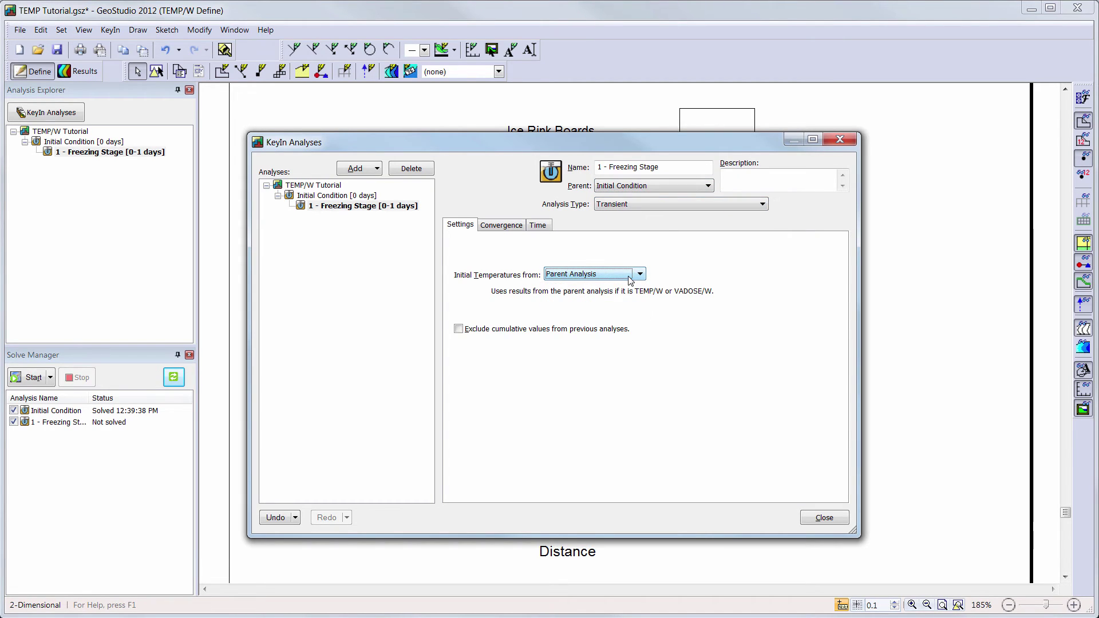
Step: Select the Direct Equation Solver for the freezing stage analysis and set its duration to 100 days
click(501, 226)
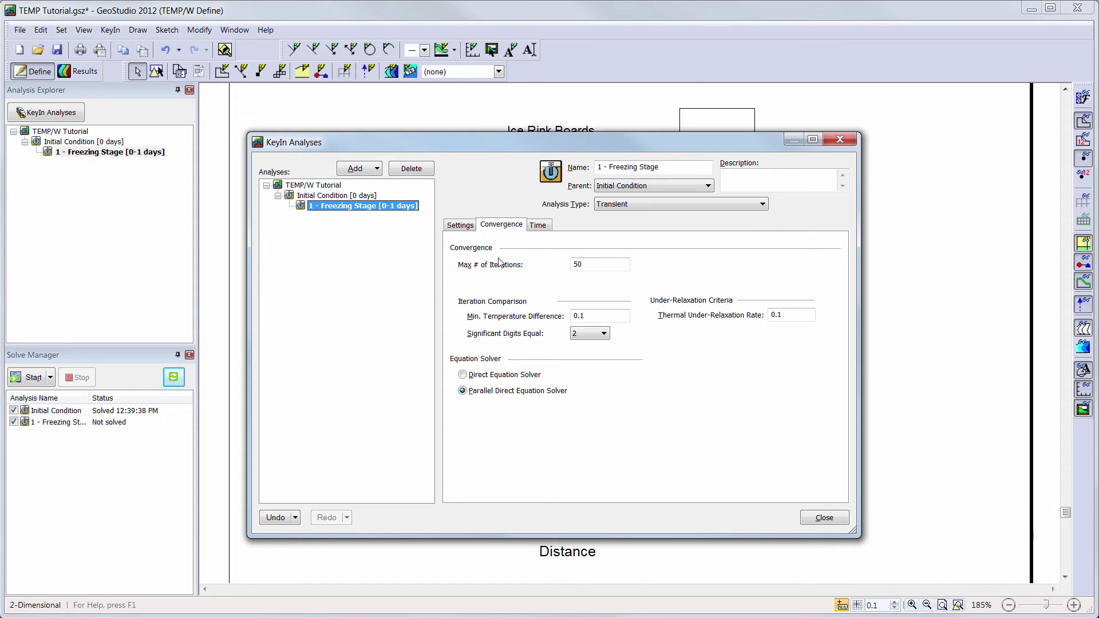
click(465, 376)
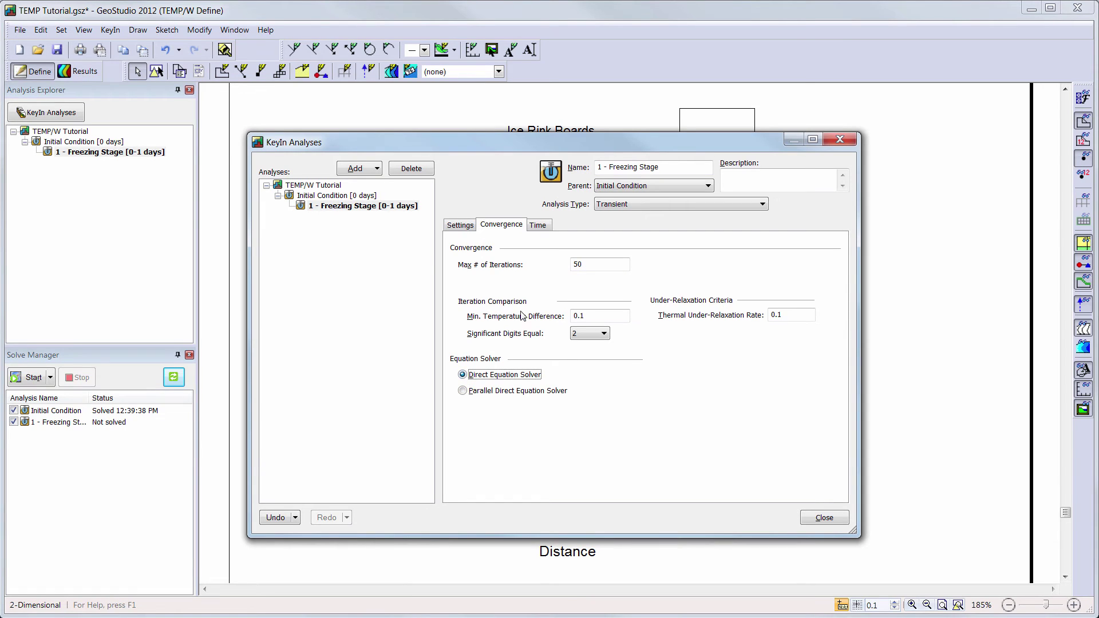
click(543, 228)
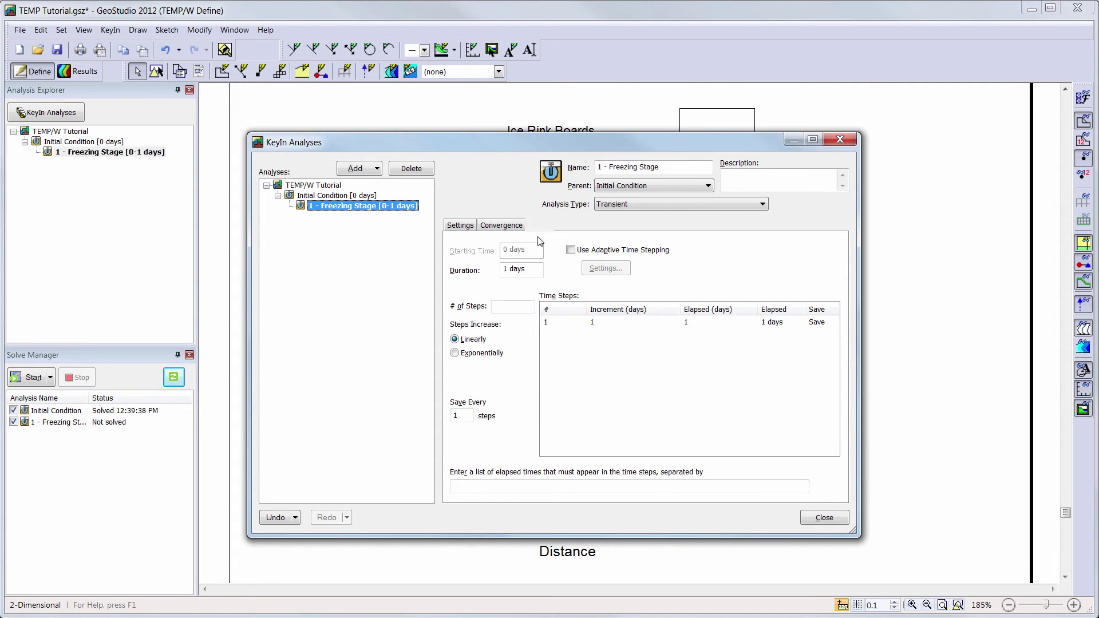
drag(532, 271, 485, 264)
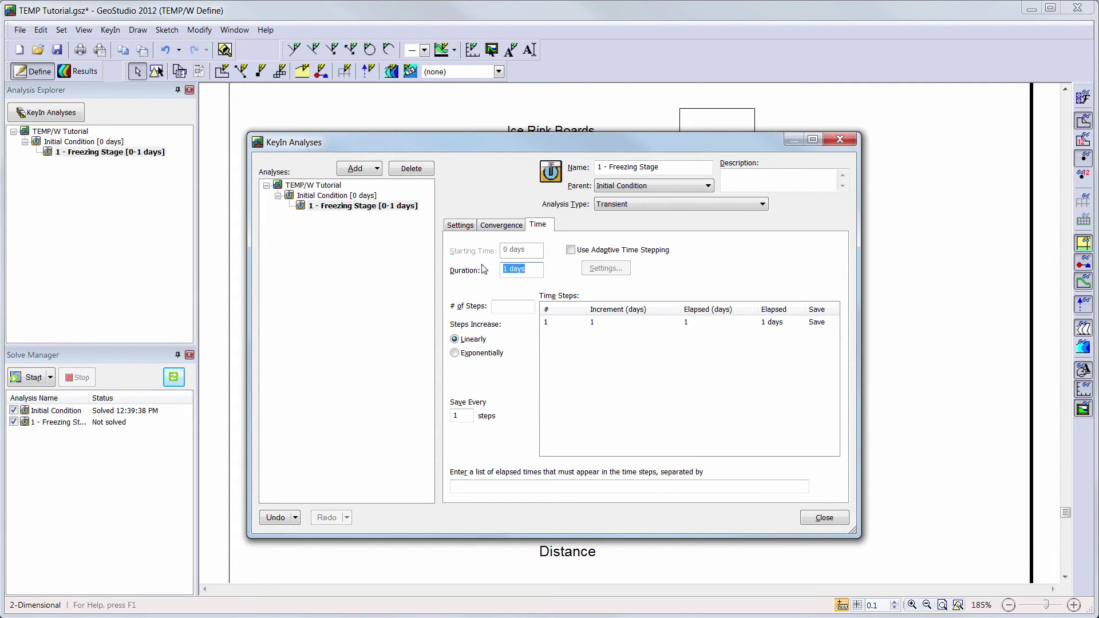
text(100)
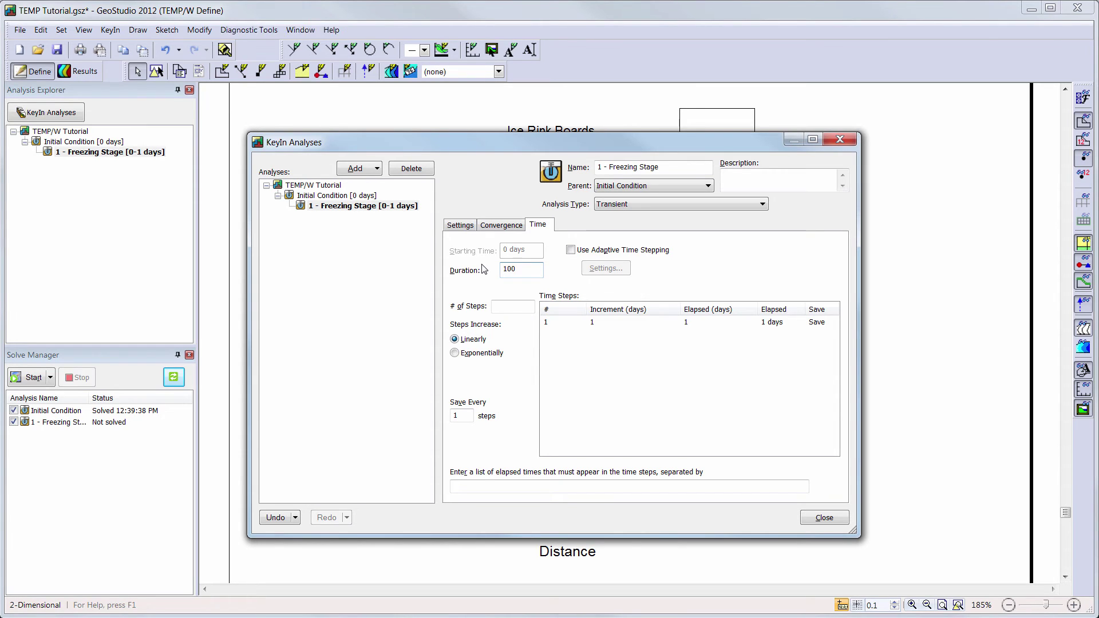
key(Tab)
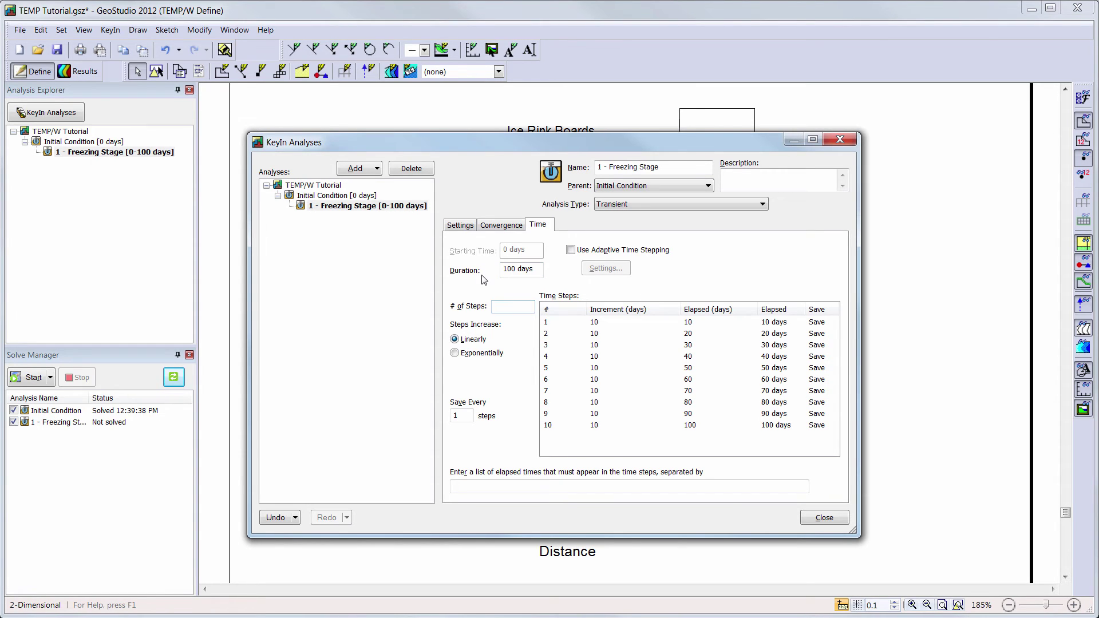
Step: Make the time steps increase exponentially with an initial increment size of 2 days and close the analysis settings
click(455, 353)
drag(478, 383, 444, 382)
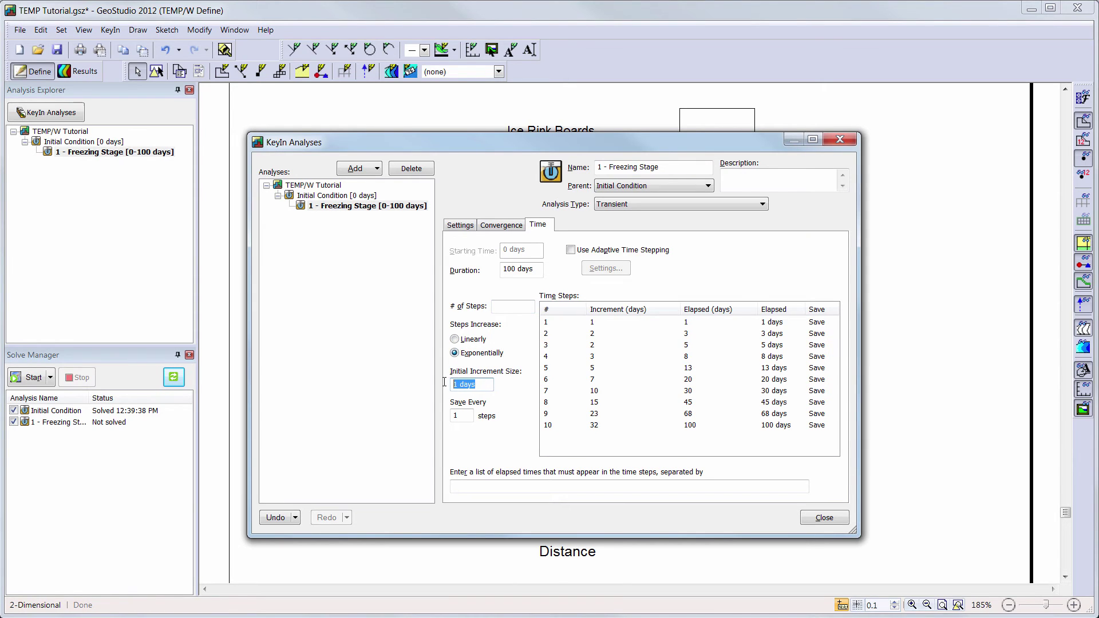
text(2)
key(Tab)
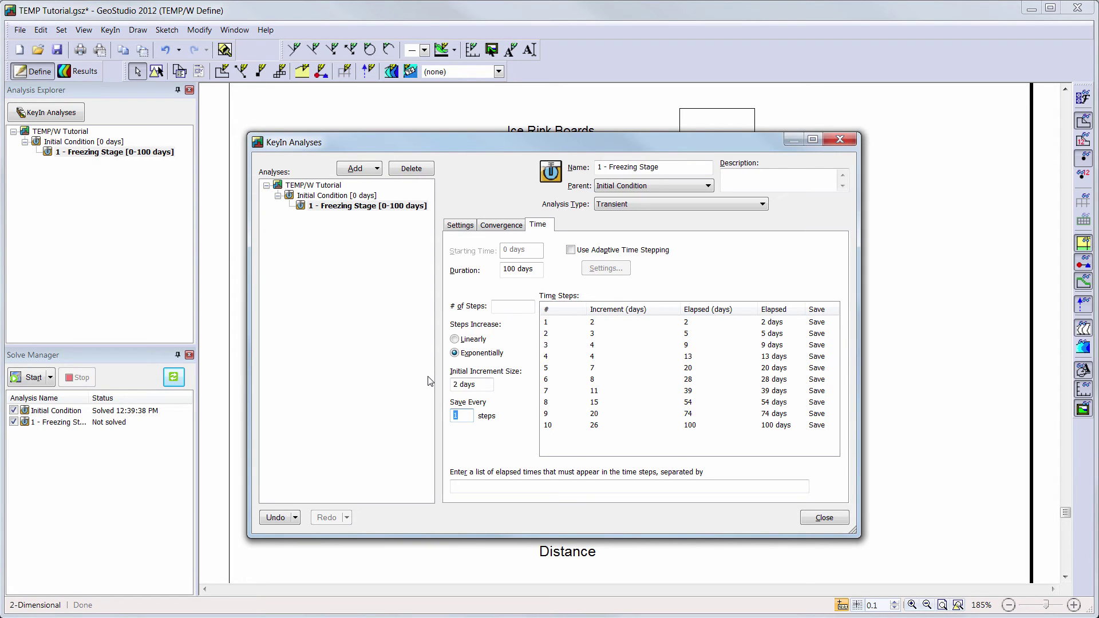
click(824, 518)
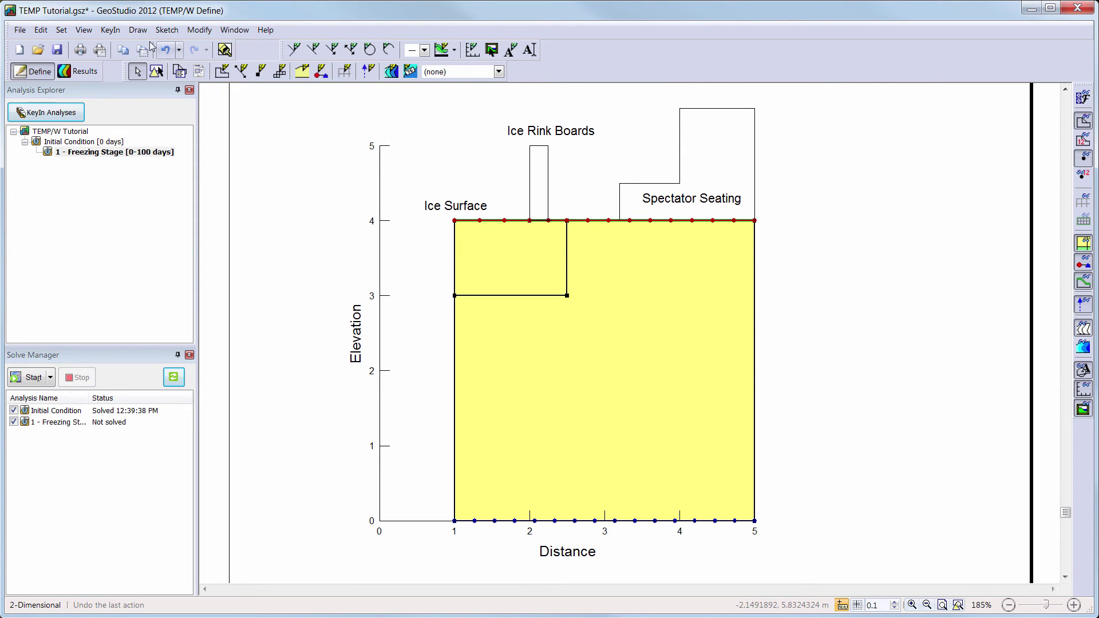
Step: Create a thermal boundary condition named "T = -5 deg C" with a constant temperature of -5 °C
click(105, 31)
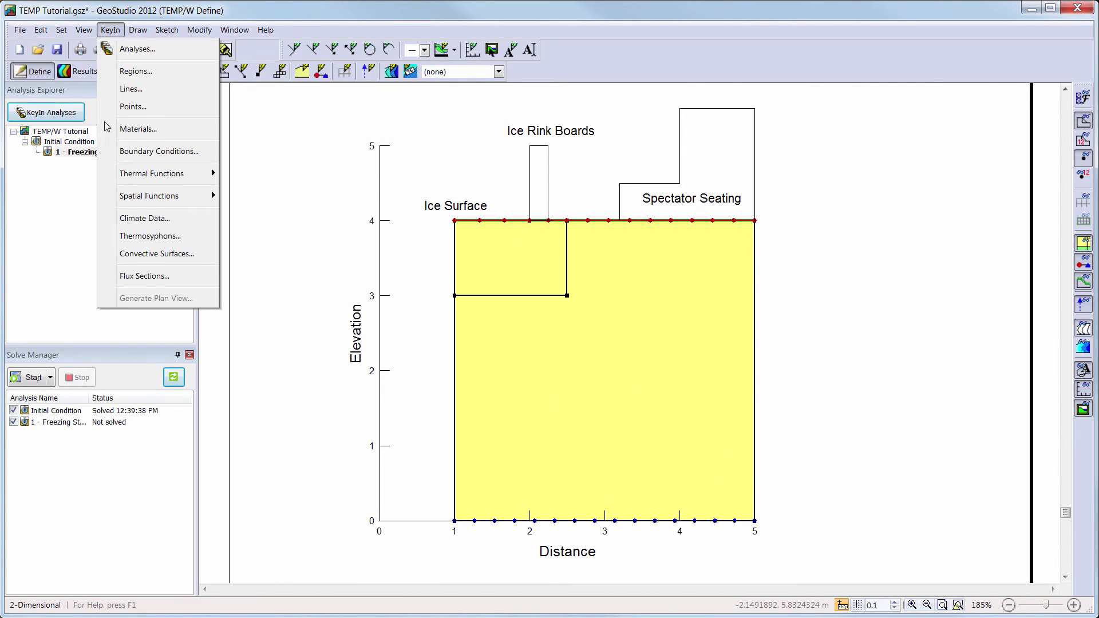
click(117, 151)
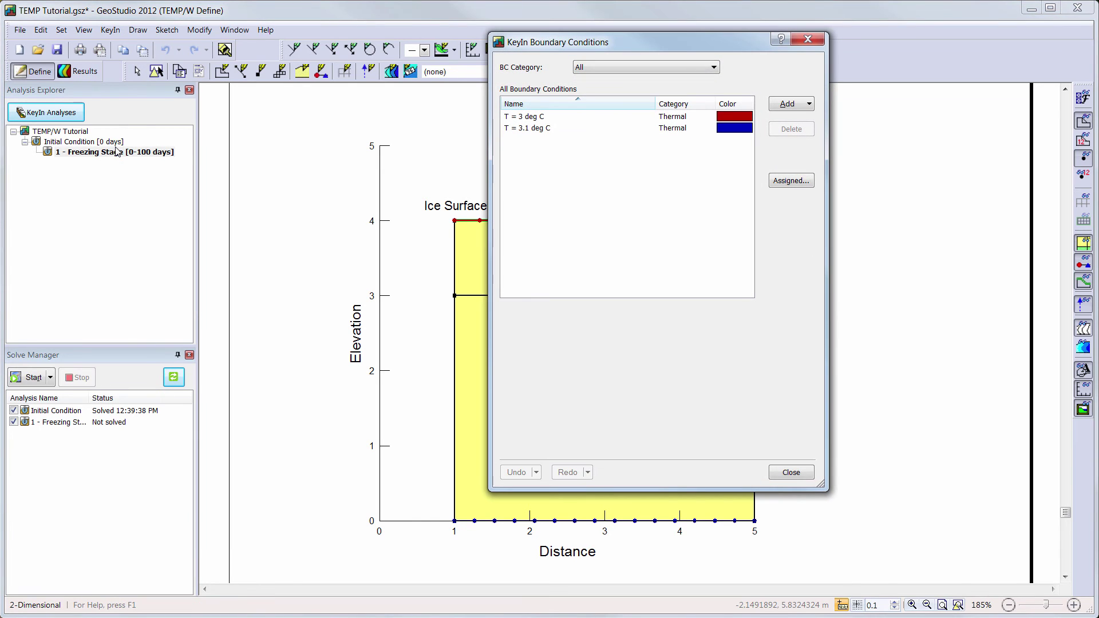
click(809, 105)
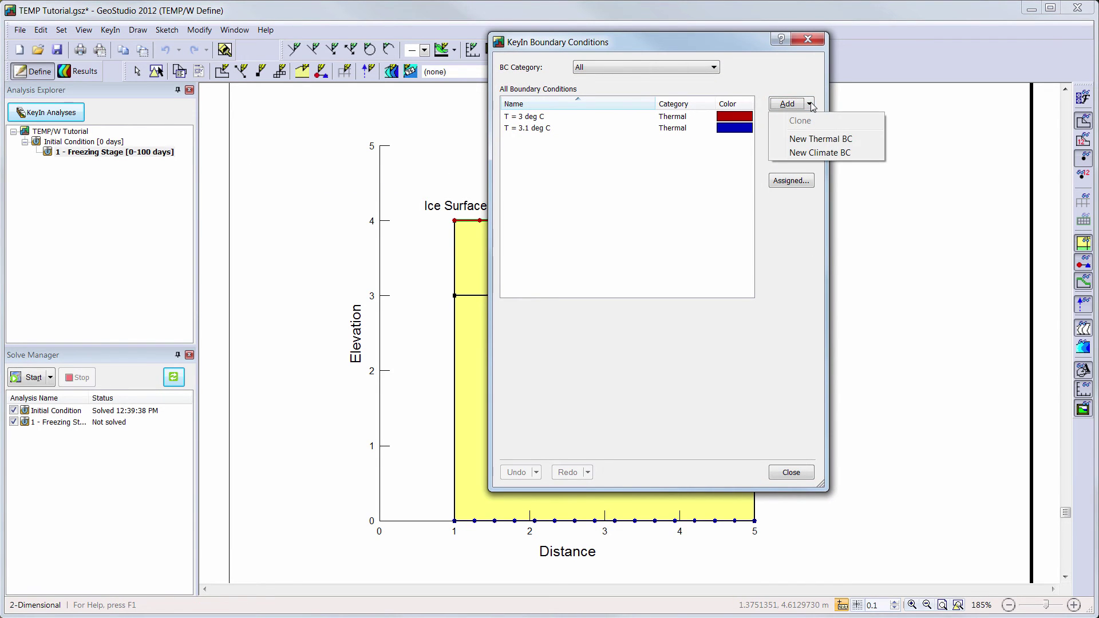
click(818, 141)
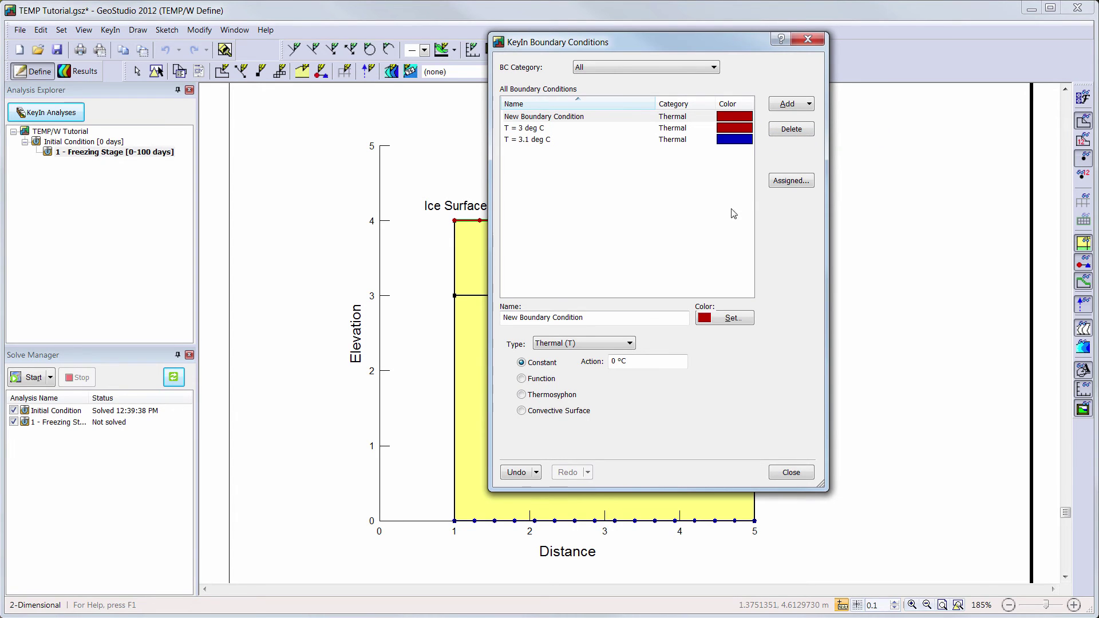
drag(636, 320, 502, 319)
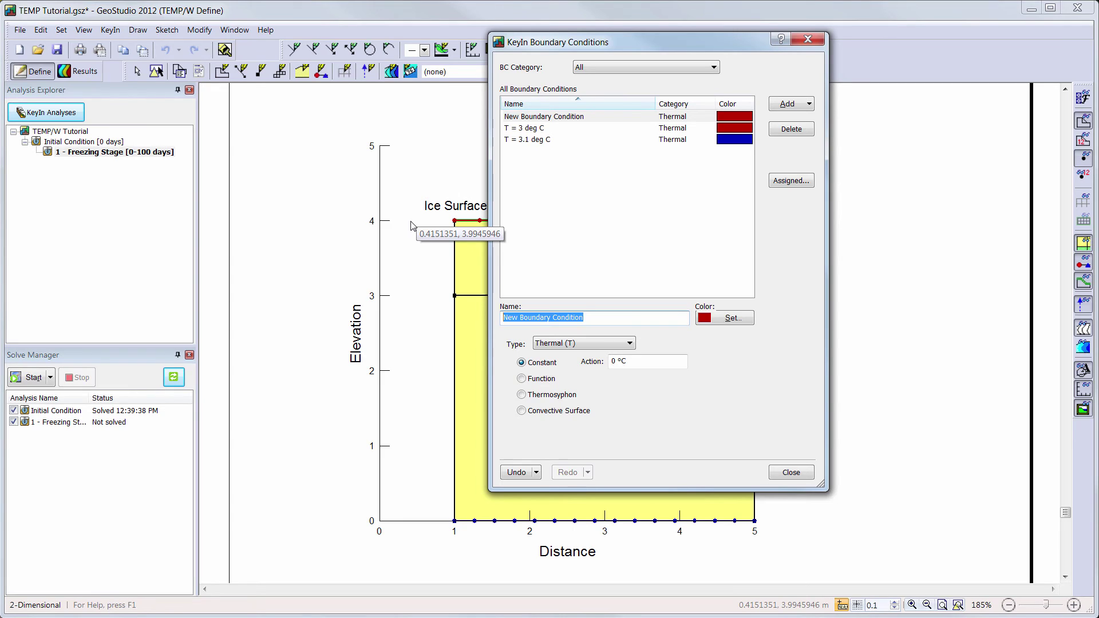
text(T = -5 deg C)
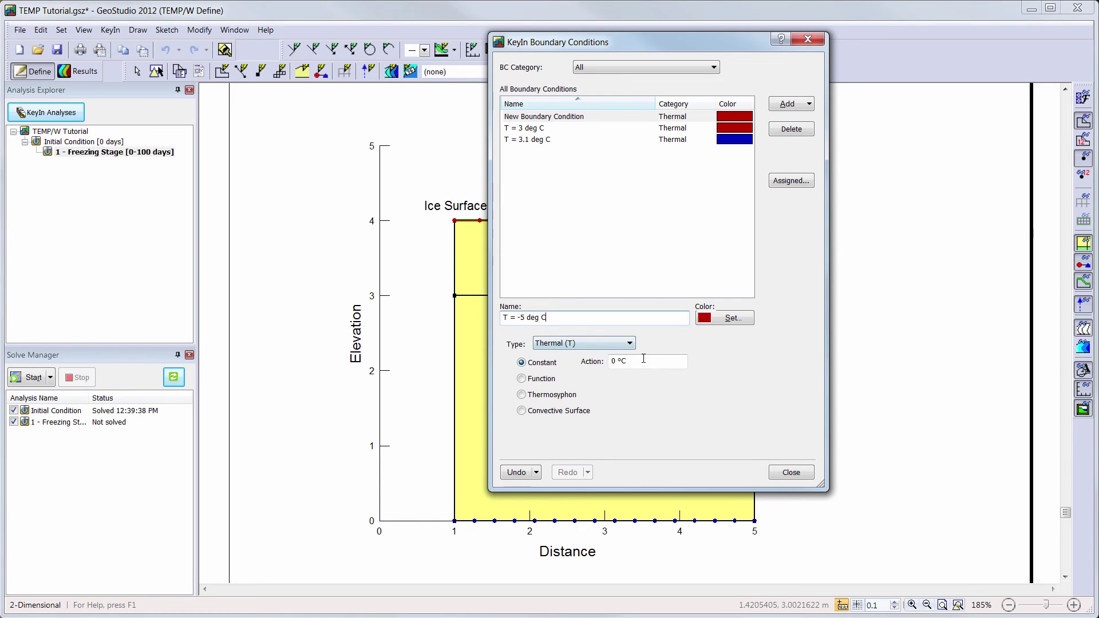
key(Tab)
text(-5)
key(Tab)
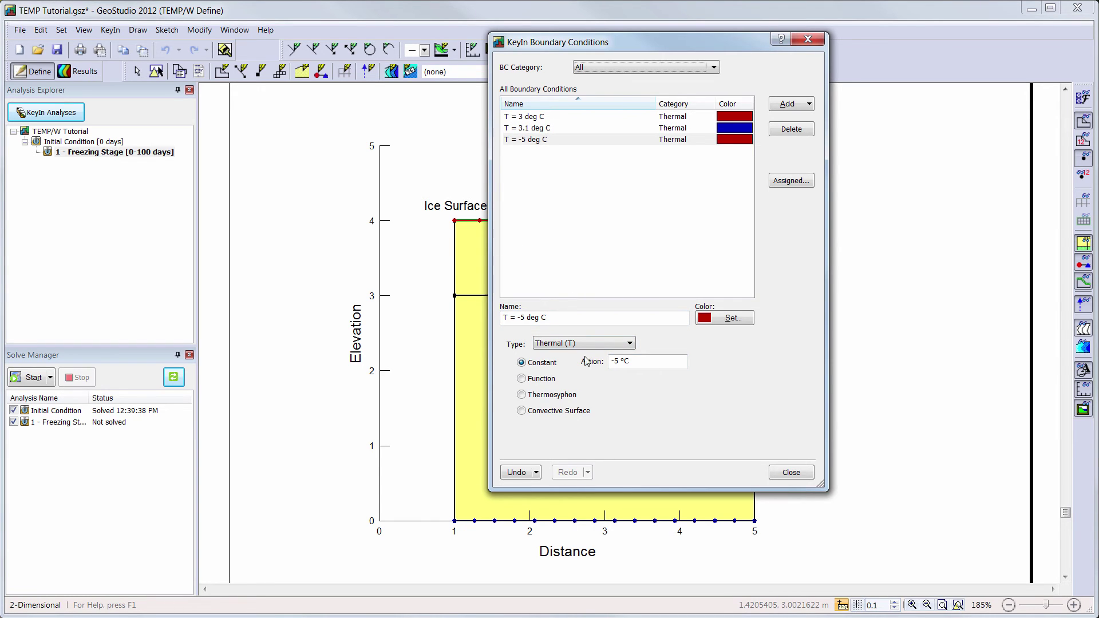
Step: Set the colour of the T = -5 deg C boundary condition to cyan and close the boundary condition definitions
click(719, 319)
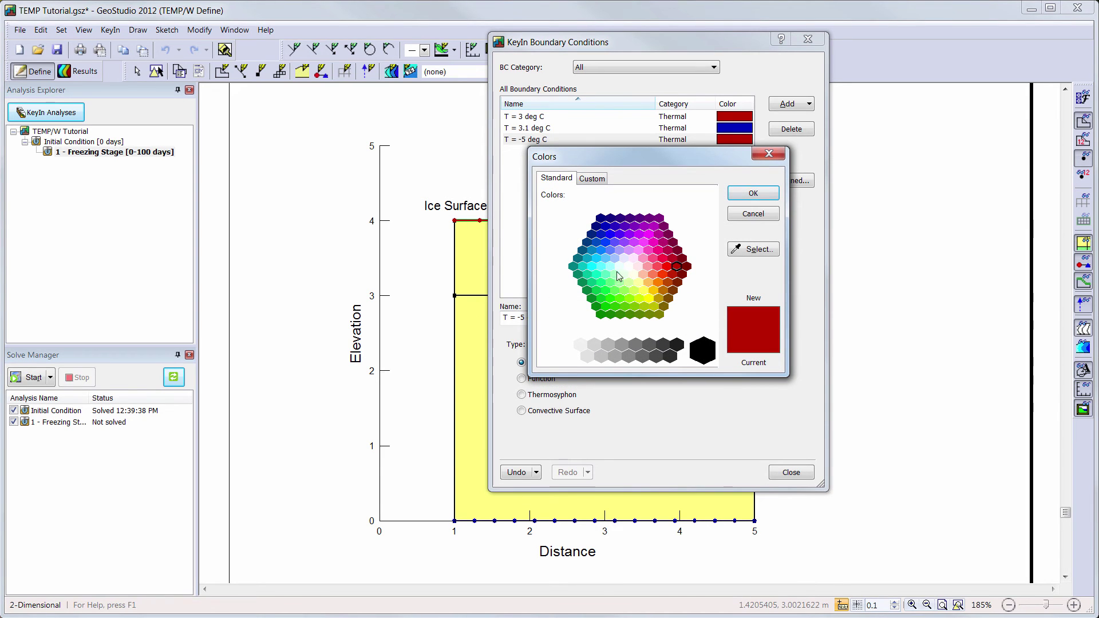
click(590, 266)
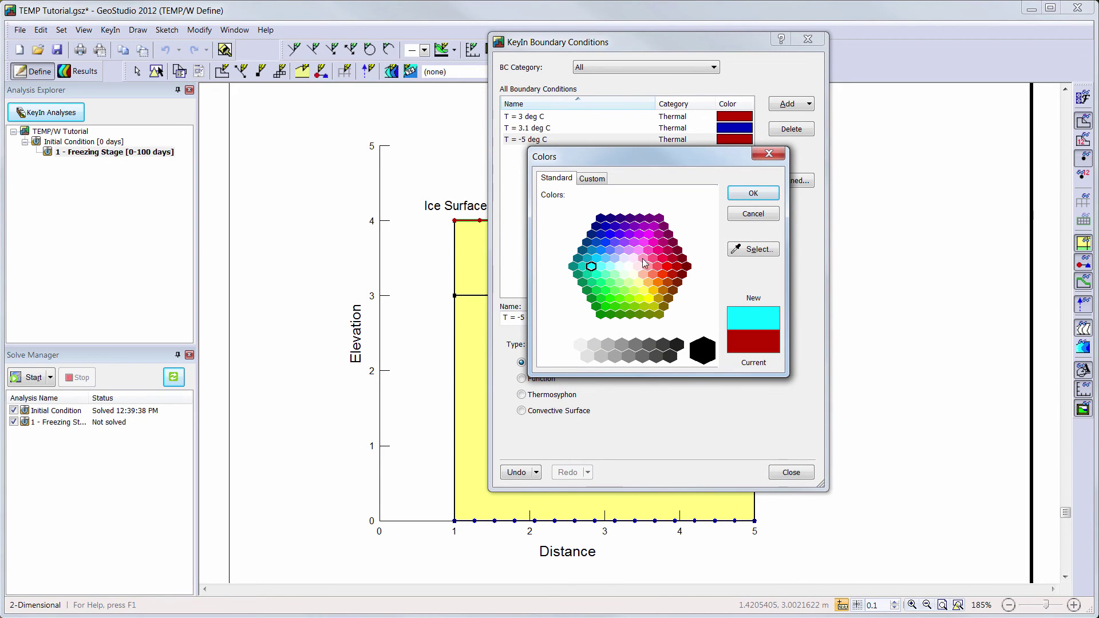
click(753, 194)
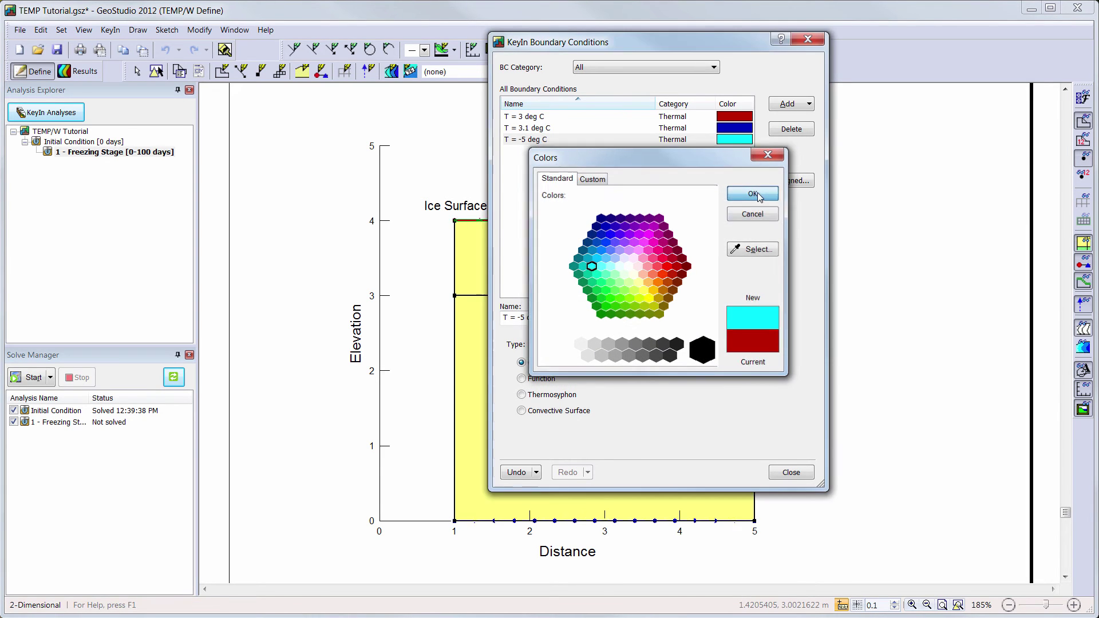
click(788, 473)
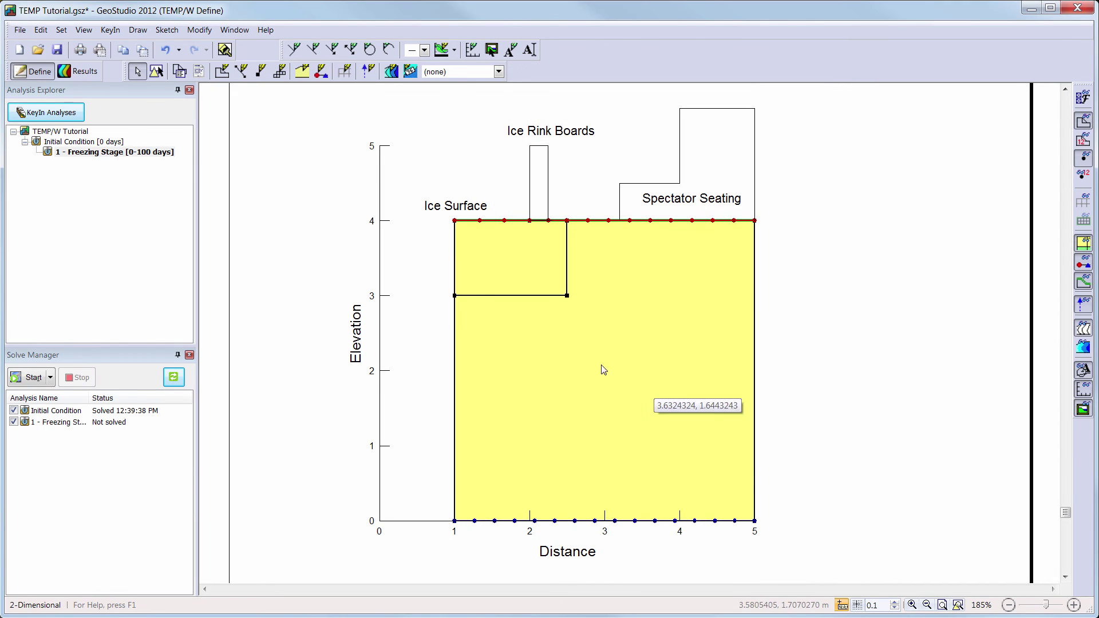
Step: Remove the 3 °C boundary condition from the entire ground surface line at elevation 4
click(322, 71)
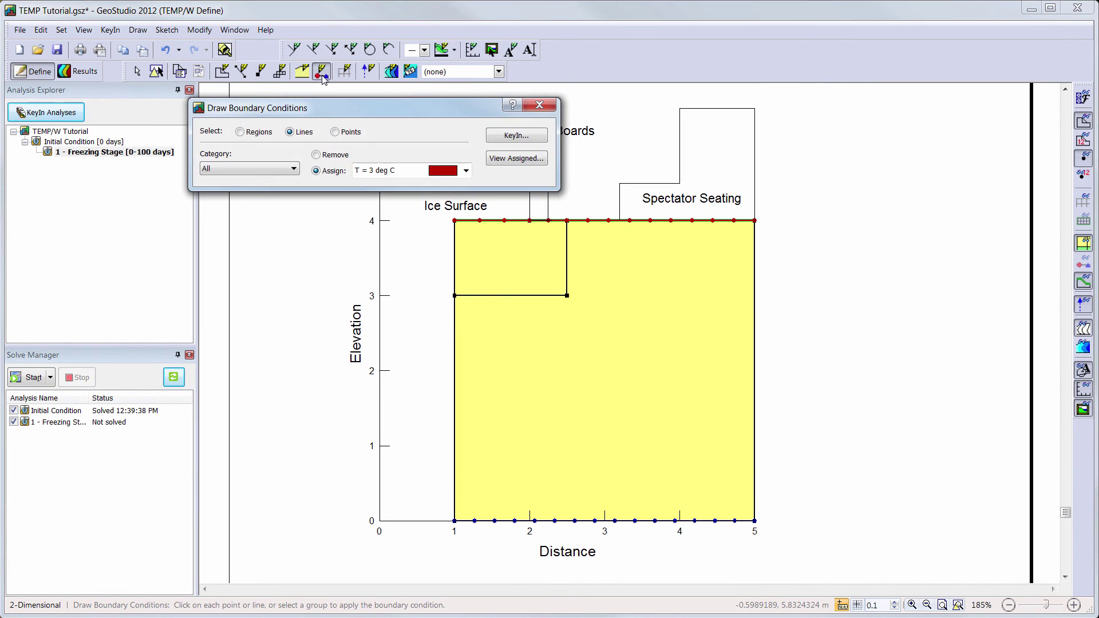
click(316, 154)
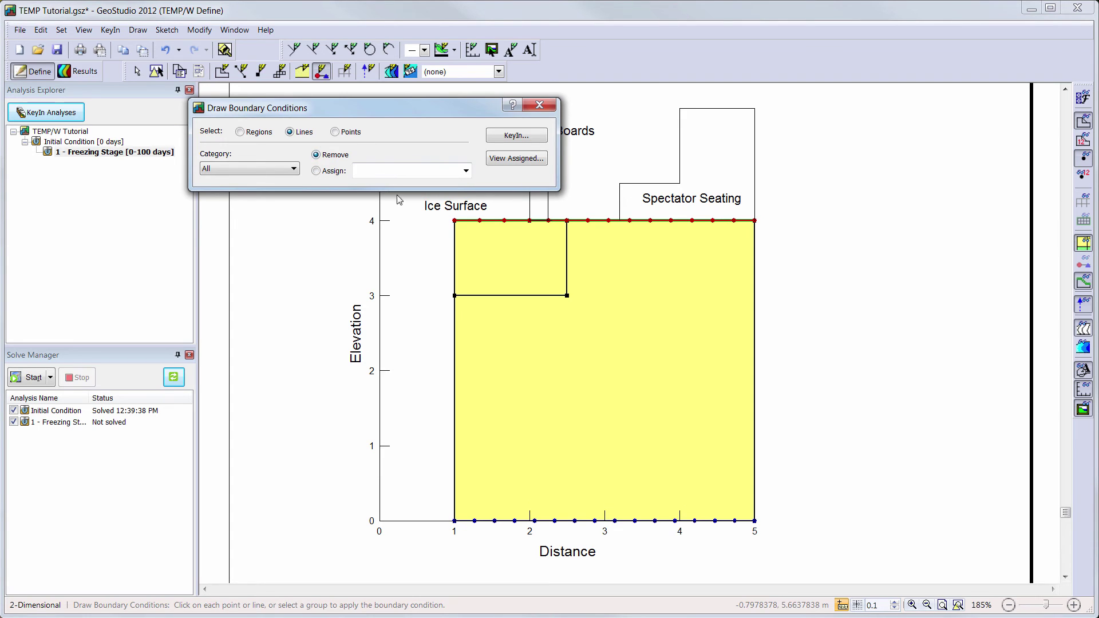
click(464, 228)
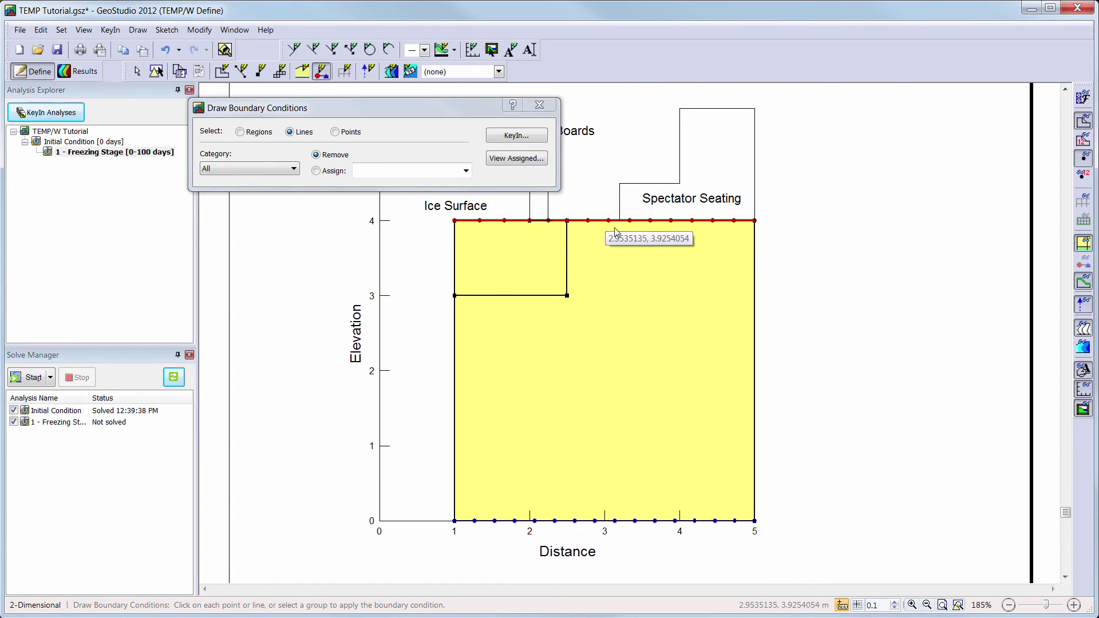
click(761, 235)
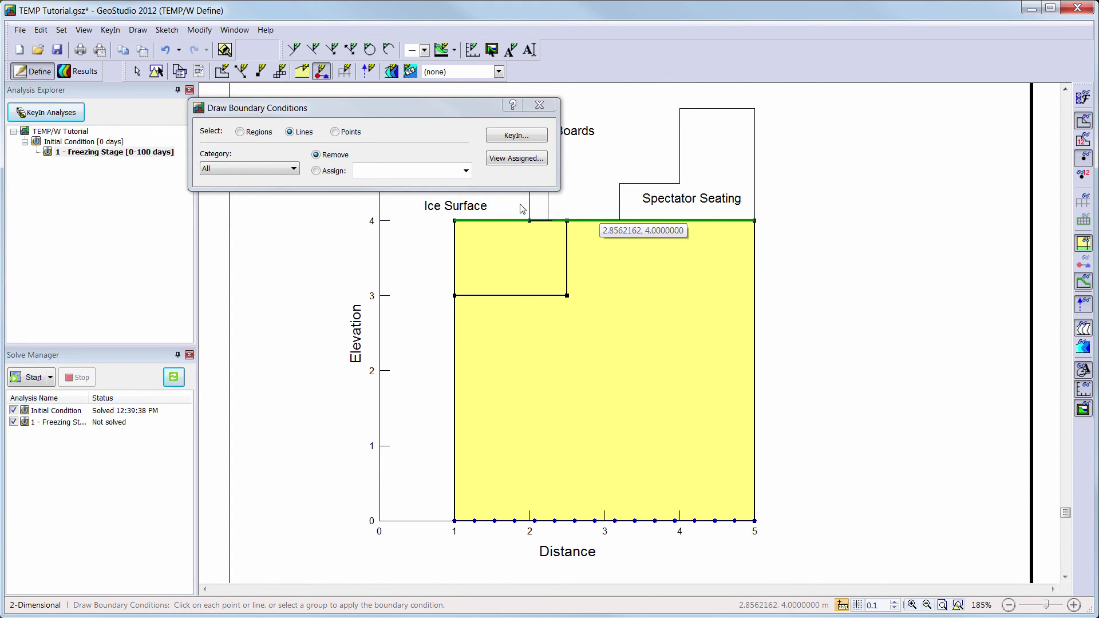
Step: Assign the T = -5 deg C boundary condition to the ice surface line from distance 1 to 2 at elevation 4
click(334, 172)
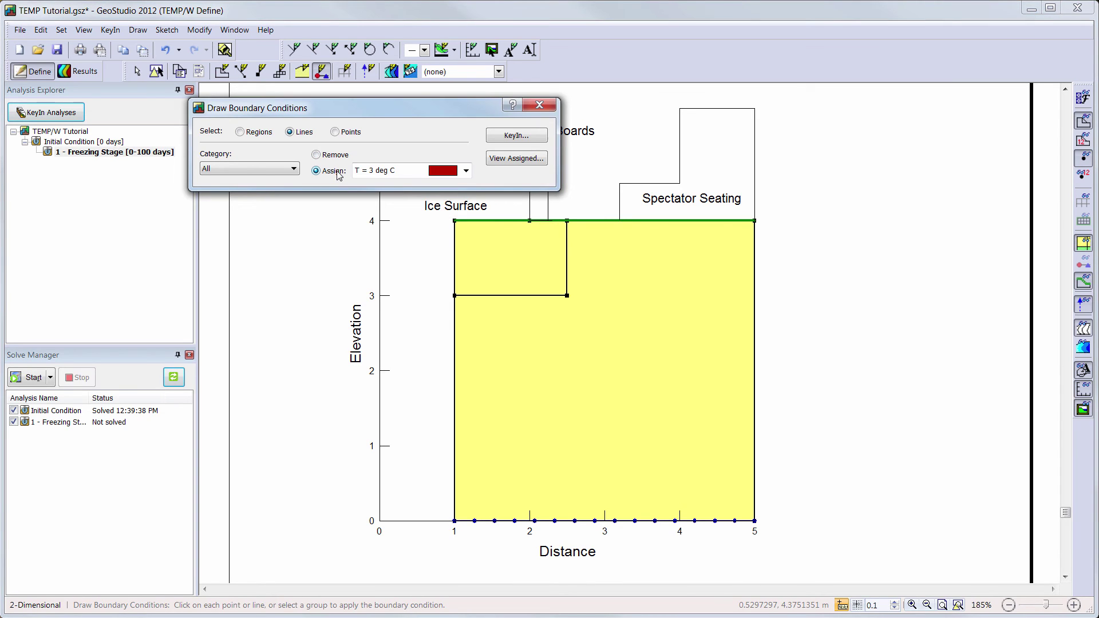
click(396, 172)
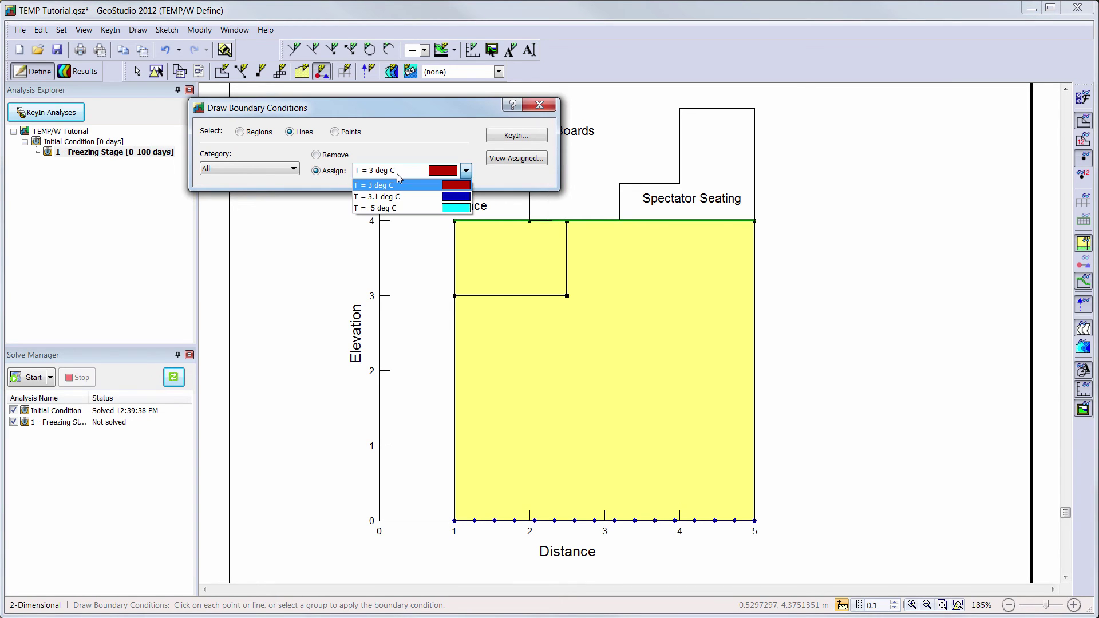
click(399, 207)
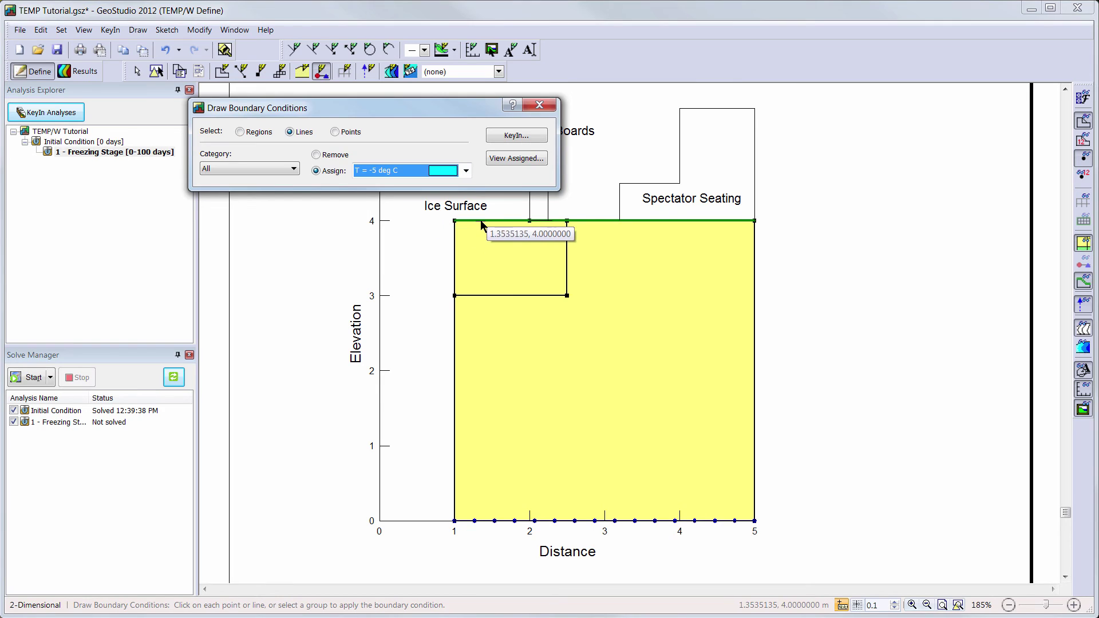
click(480, 221)
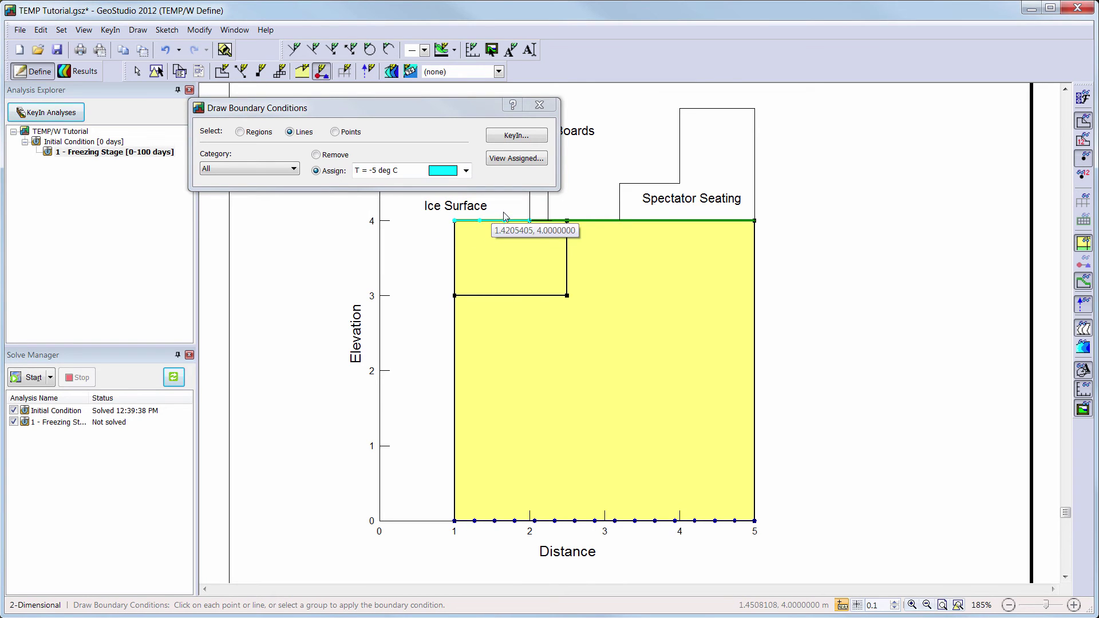
click(539, 106)
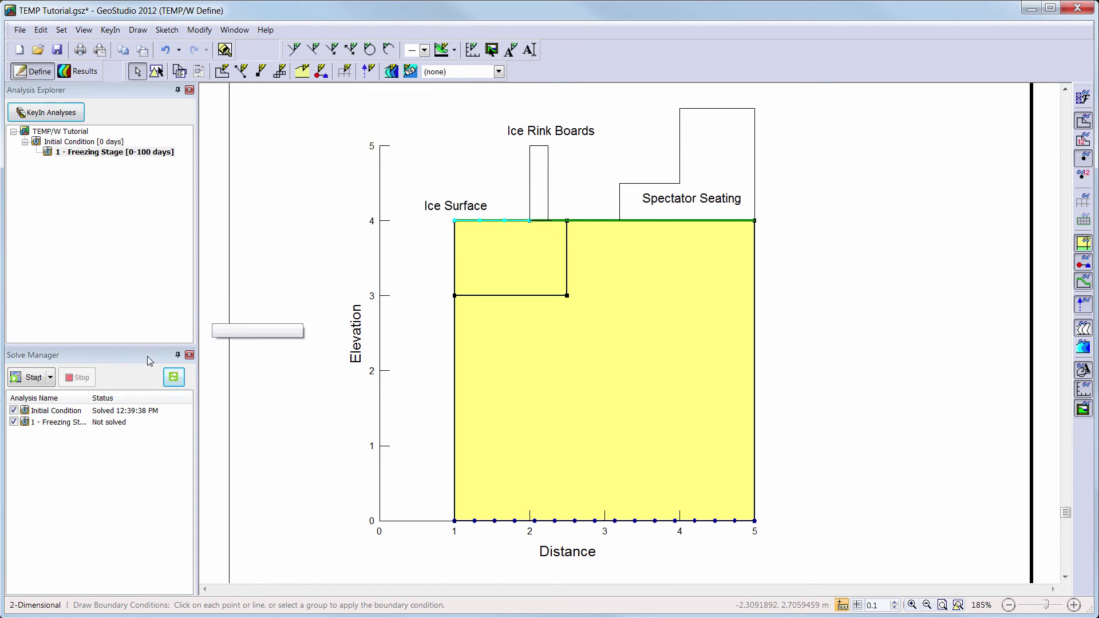
Step: Exclude the Initial Condition from solving, solve only the 1 - Freezing Stage analysis, and display its results at 100 days
click(13, 410)
click(14, 379)
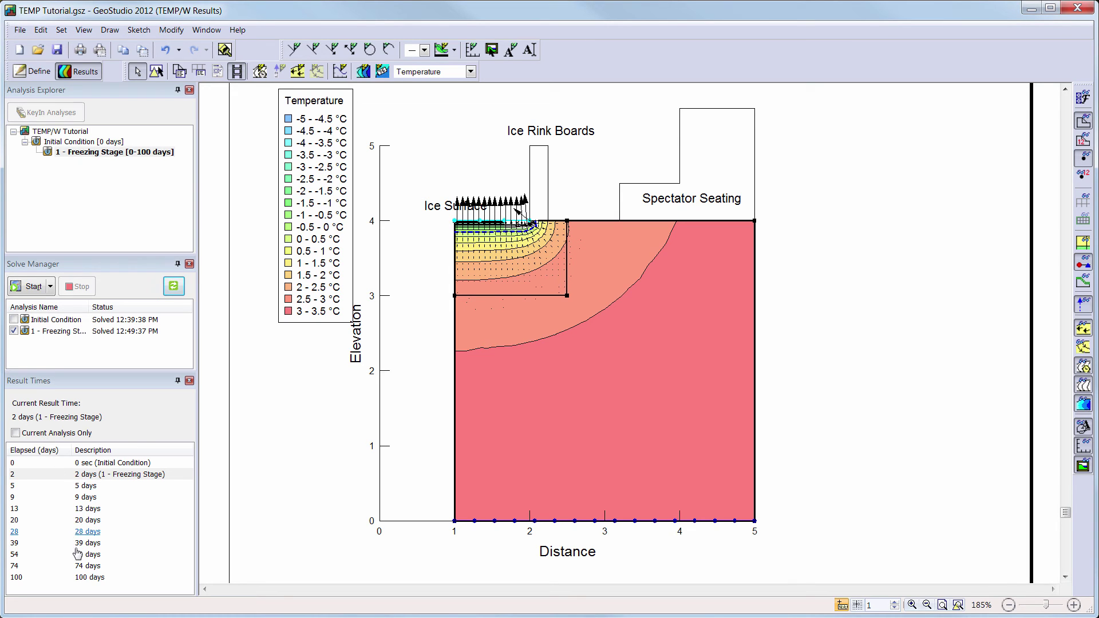
click(86, 578)
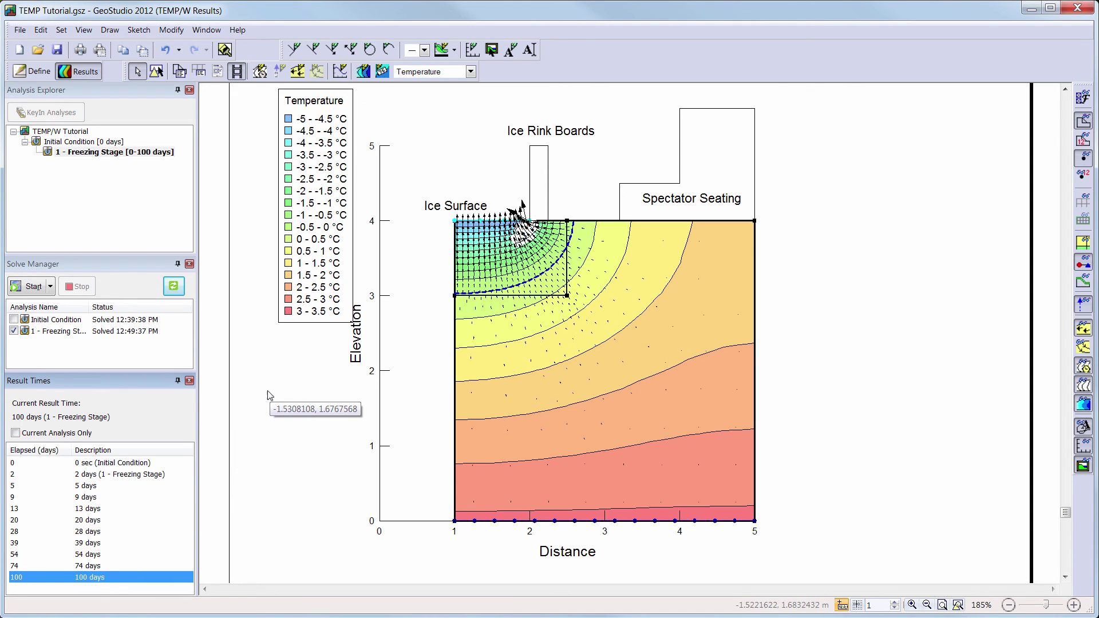
Step: Add a results graph named "Iteration Count vs Time" that takes its data from Domain (each time step)
click(340, 71)
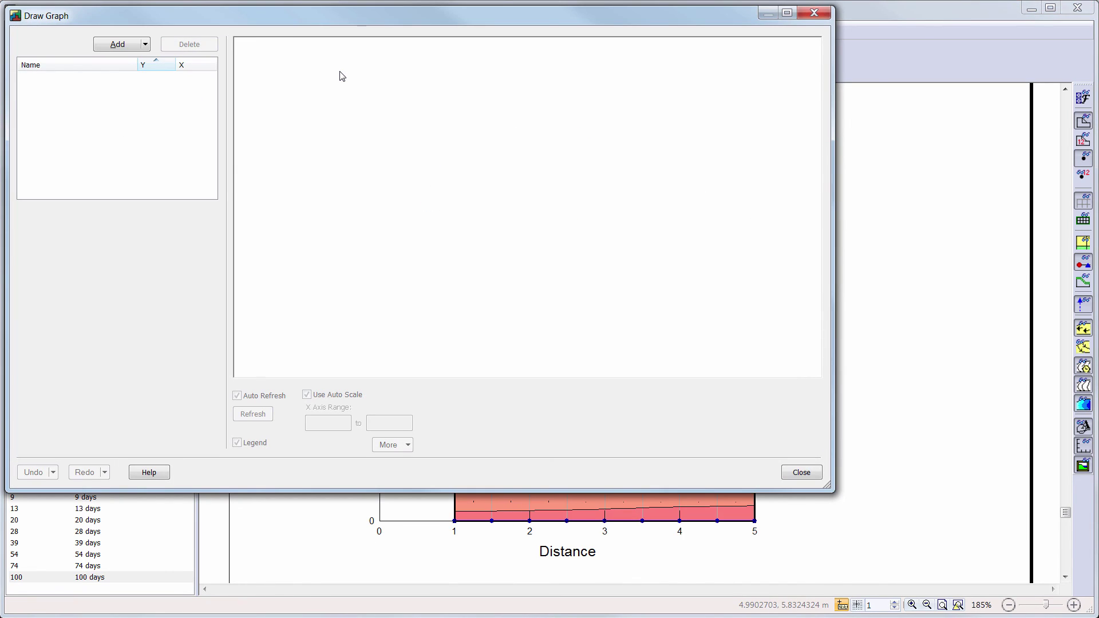
click(117, 45)
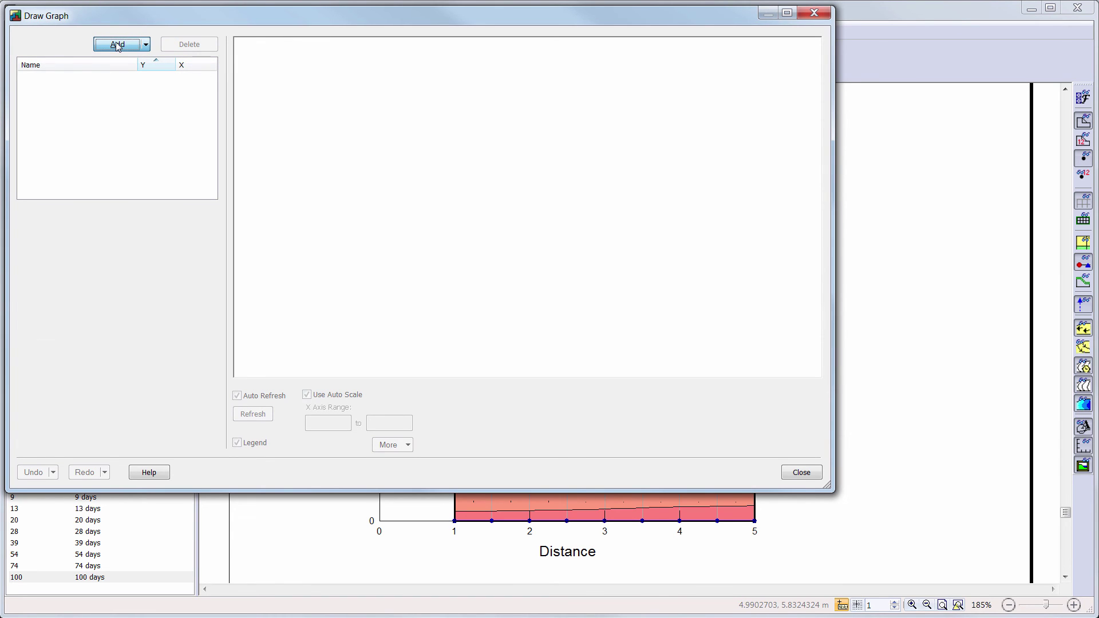
click(98, 214)
drag(98, 214, 58, 214)
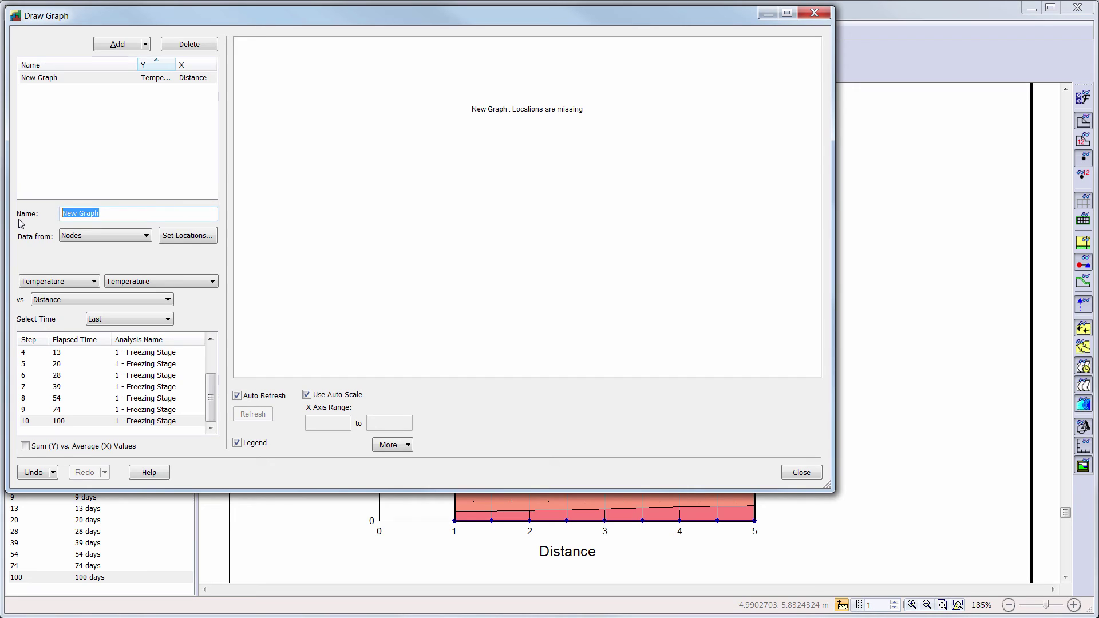
text(1teration Count vs Time)
click(141, 237)
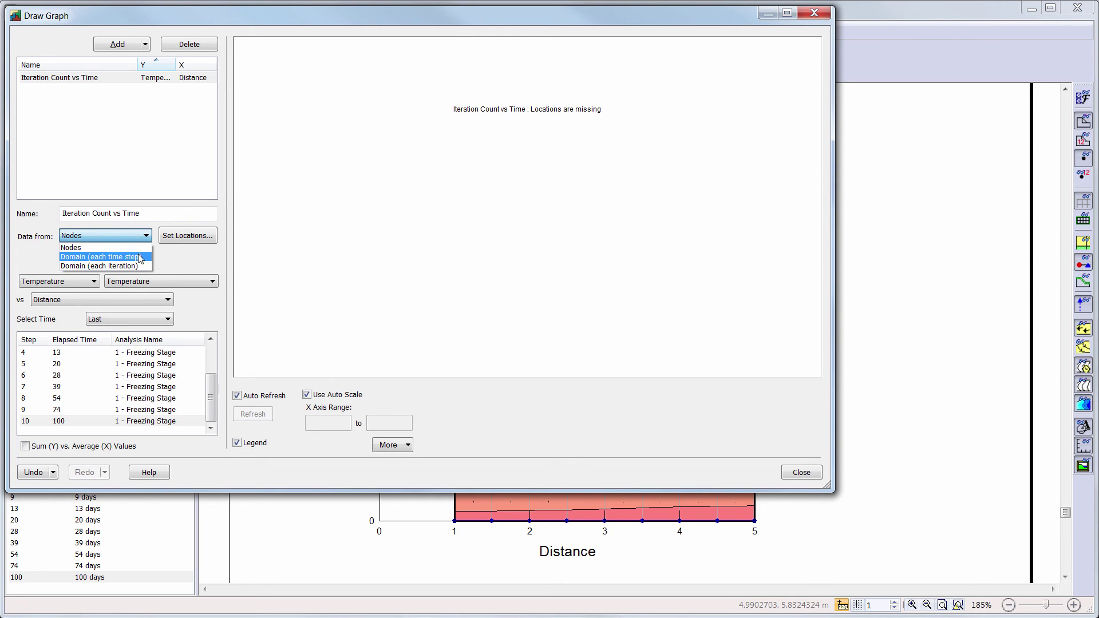
click(138, 257)
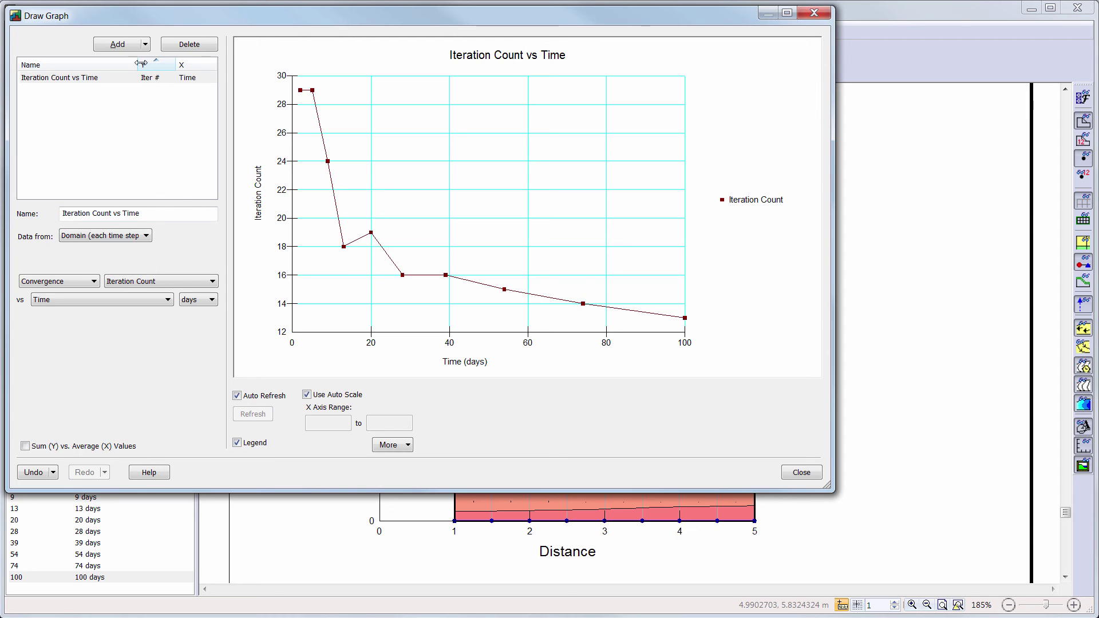
Step: Add a second results graph named "Cumulative Heat Loss"
click(118, 44)
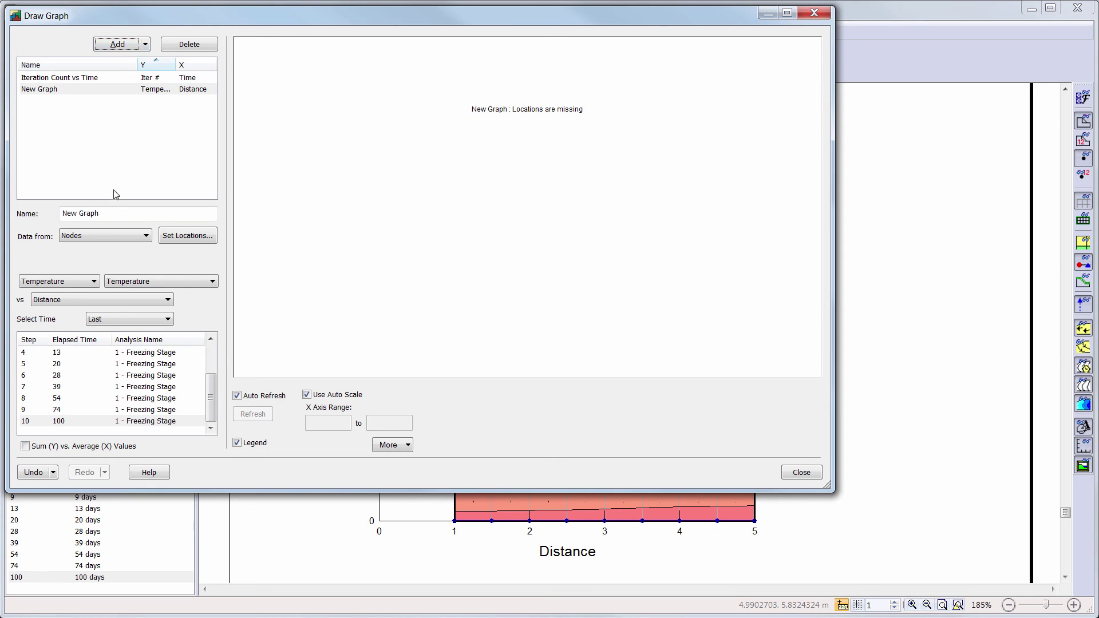
drag(99, 214, 55, 216)
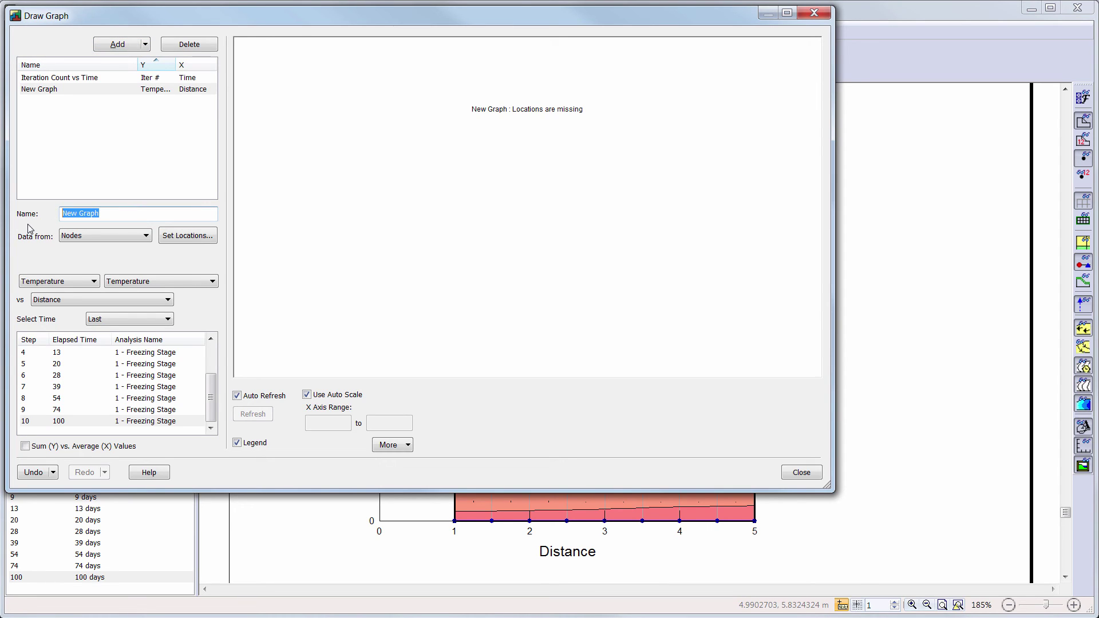
text(Cumulative Heat Loss)
Step: Make the Cumulative Heat Loss graph plot the Heat Flow parameter Cumulative Thermal Flux against Time
click(94, 281)
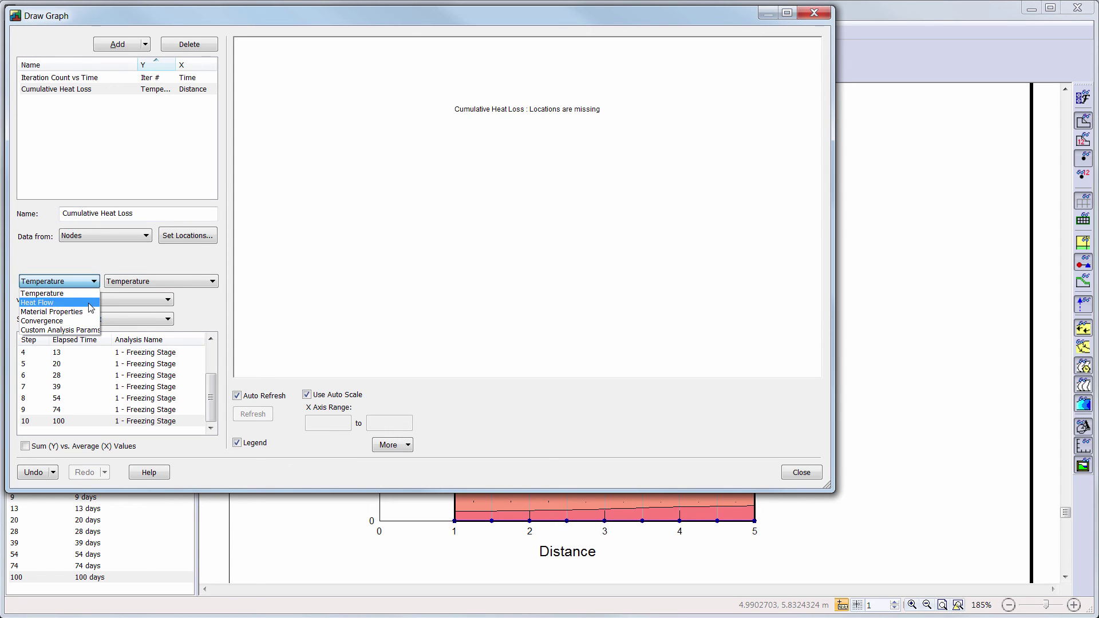
click(91, 303)
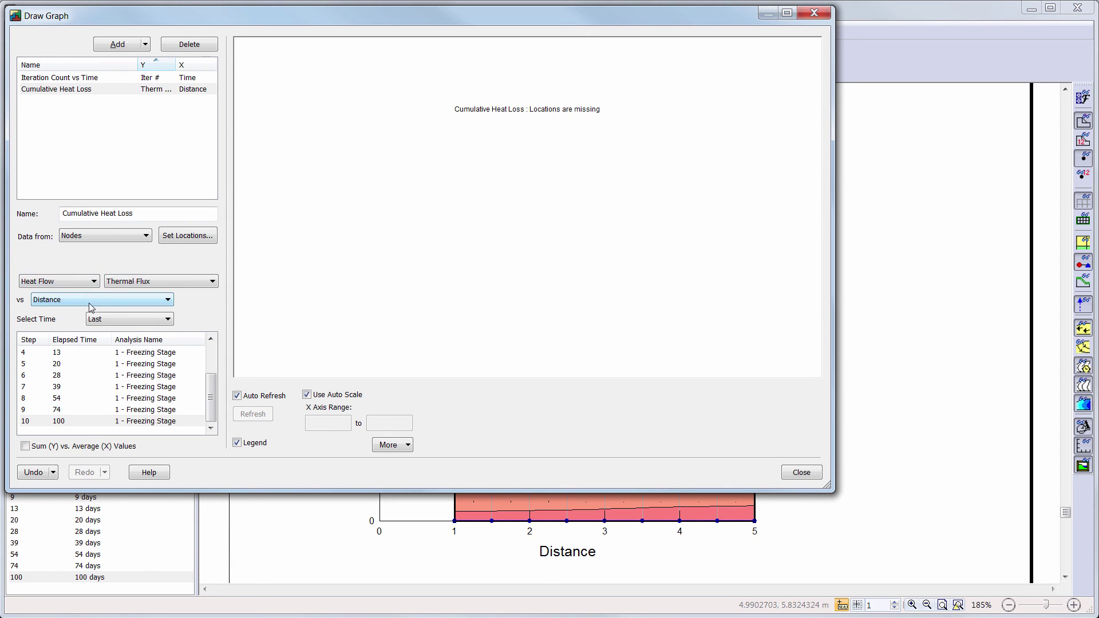
click(213, 282)
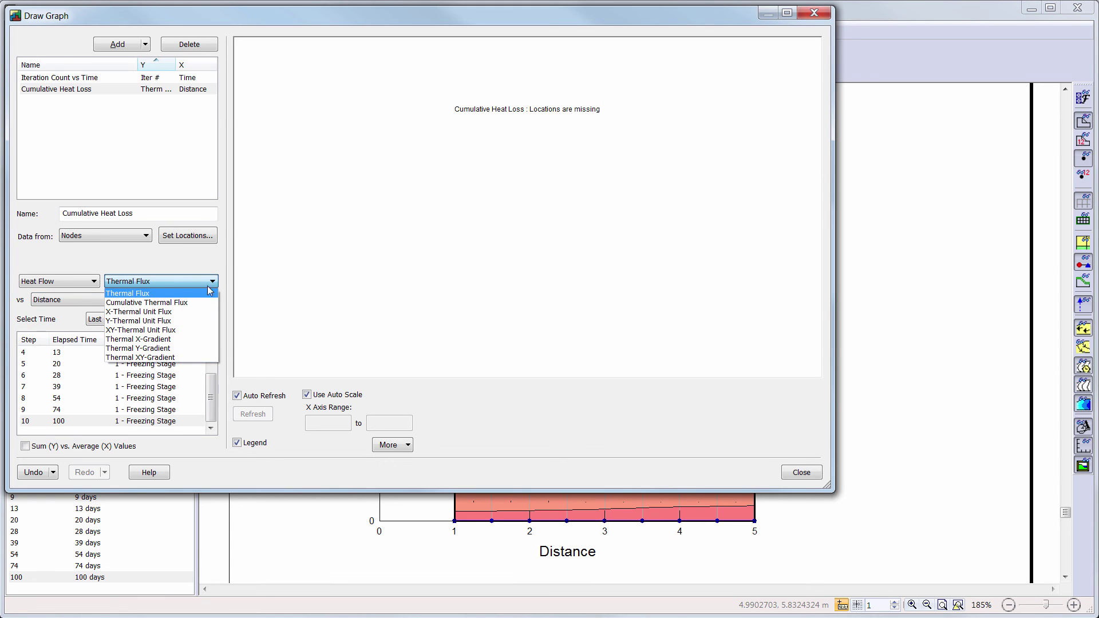
click(210, 302)
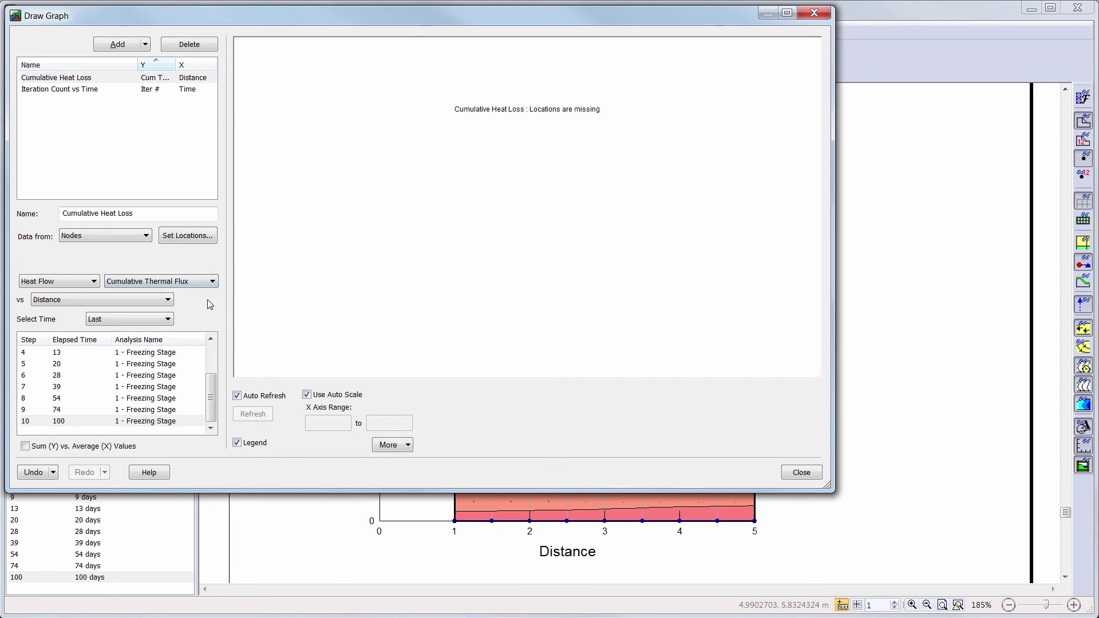
click(167, 300)
click(163, 339)
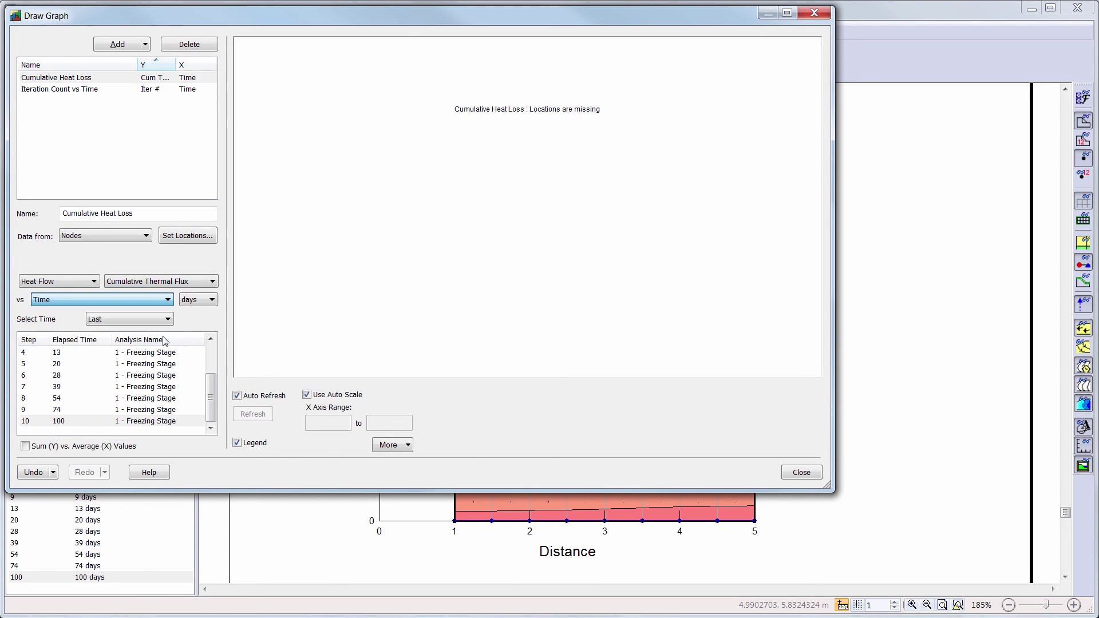
Step: Set the graph's location to the ice surface line from distance 1 to 2, selecting by Geometry Items, and show the graph
click(186, 237)
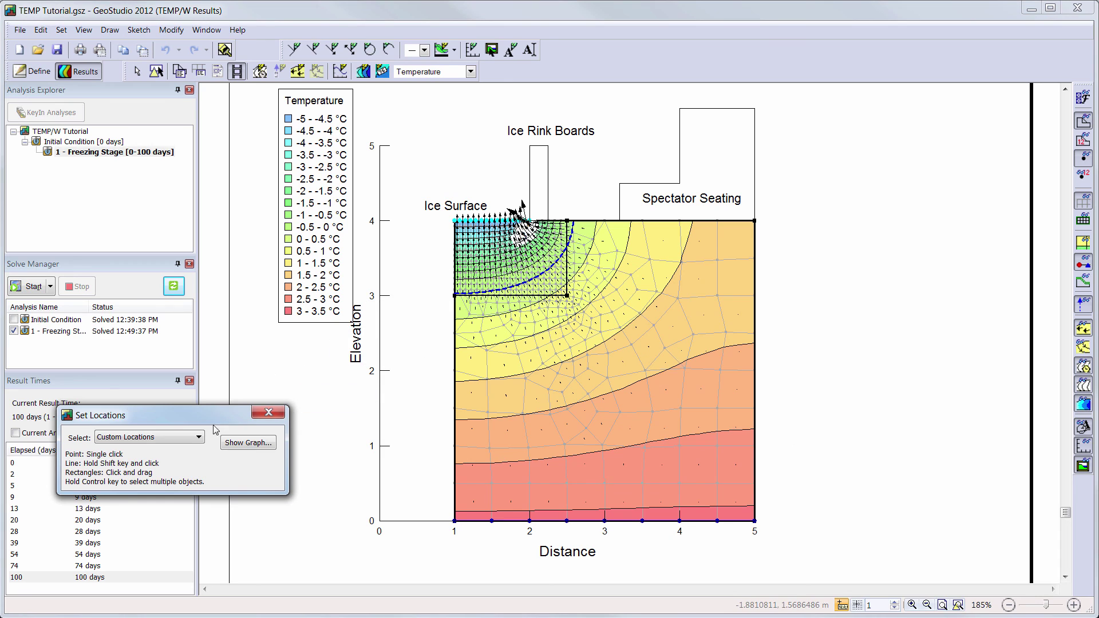
click(199, 437)
click(201, 449)
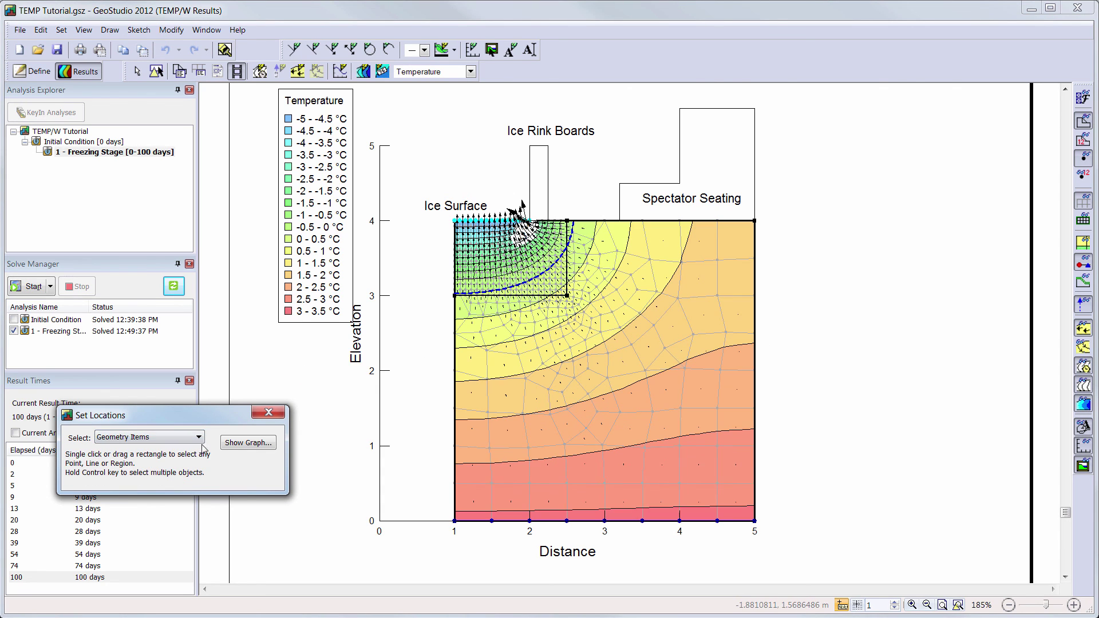
click(489, 222)
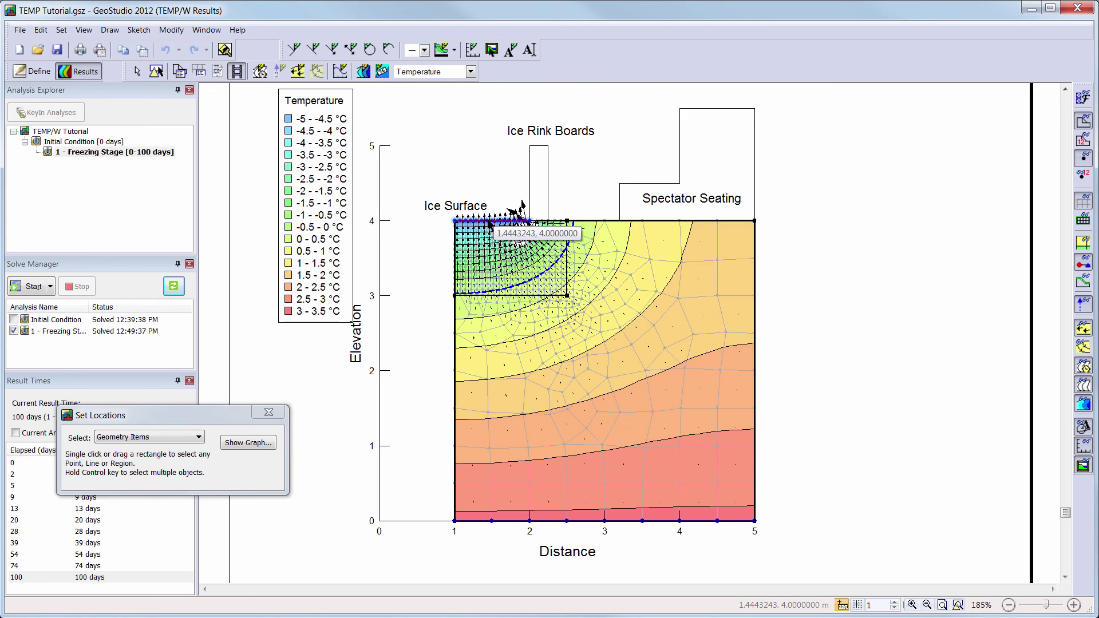
click(248, 442)
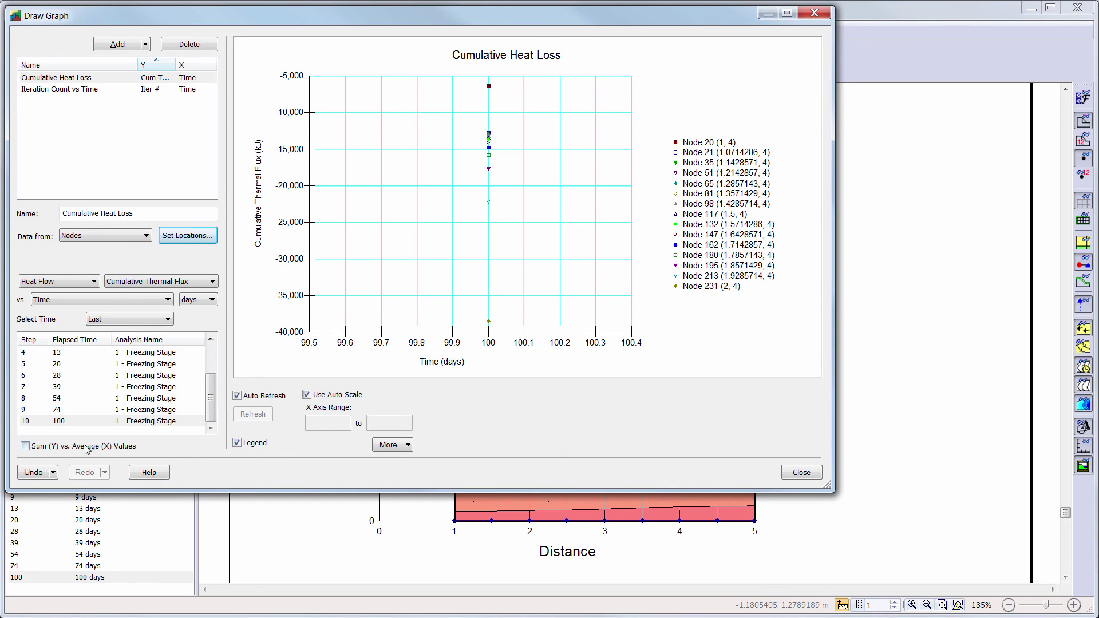
Step: Turn on Sum (Y) vs. Average (X) Values and include all time steps in the Cumulative Heat Loss graph
click(25, 447)
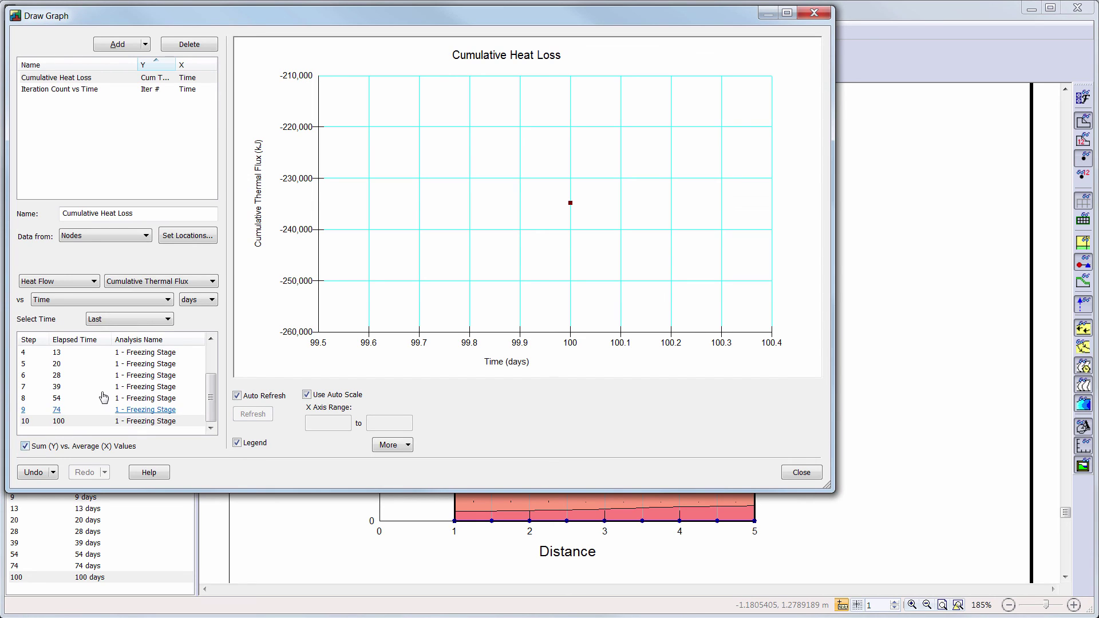
click(163, 320)
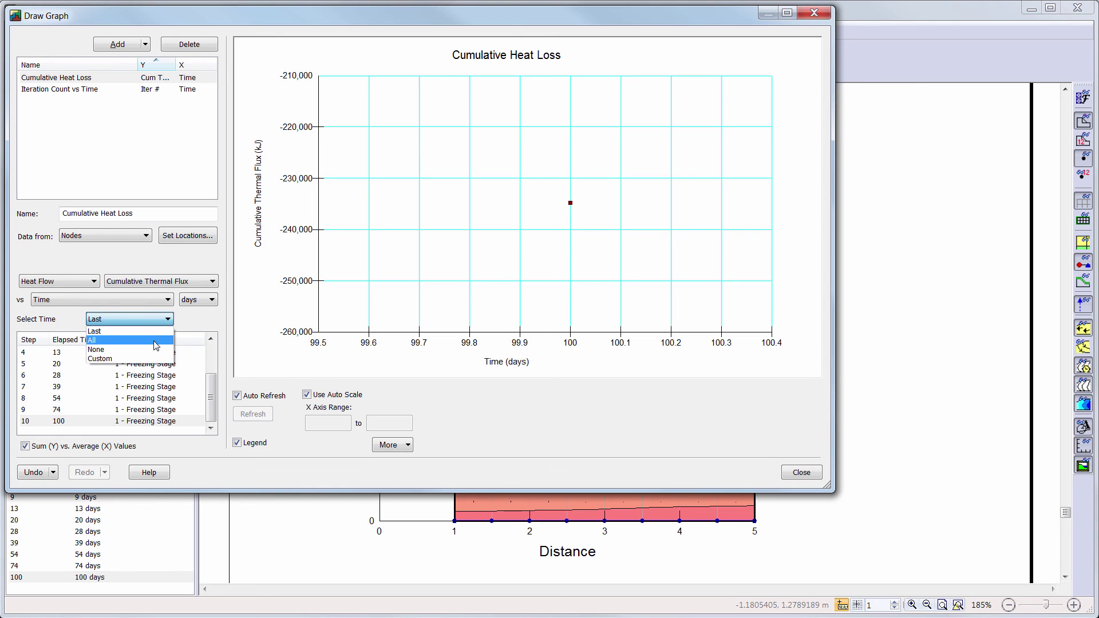
click(156, 343)
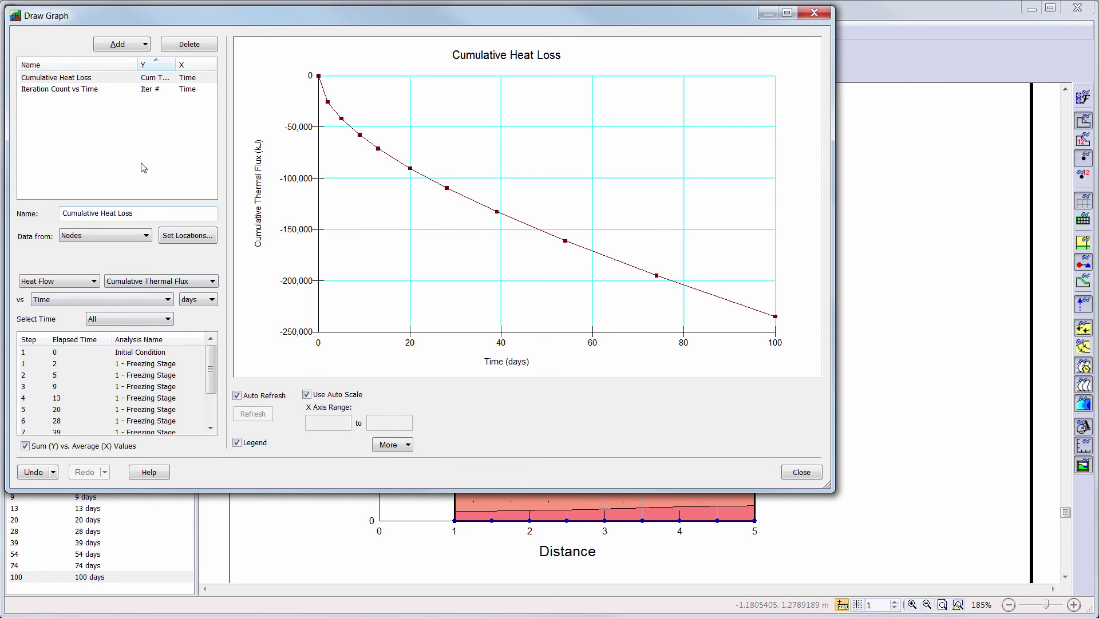
Step: Add a graph named "Temperature Profile" located along the vertical line at distance 1 between elevations 3 and 4
click(117, 45)
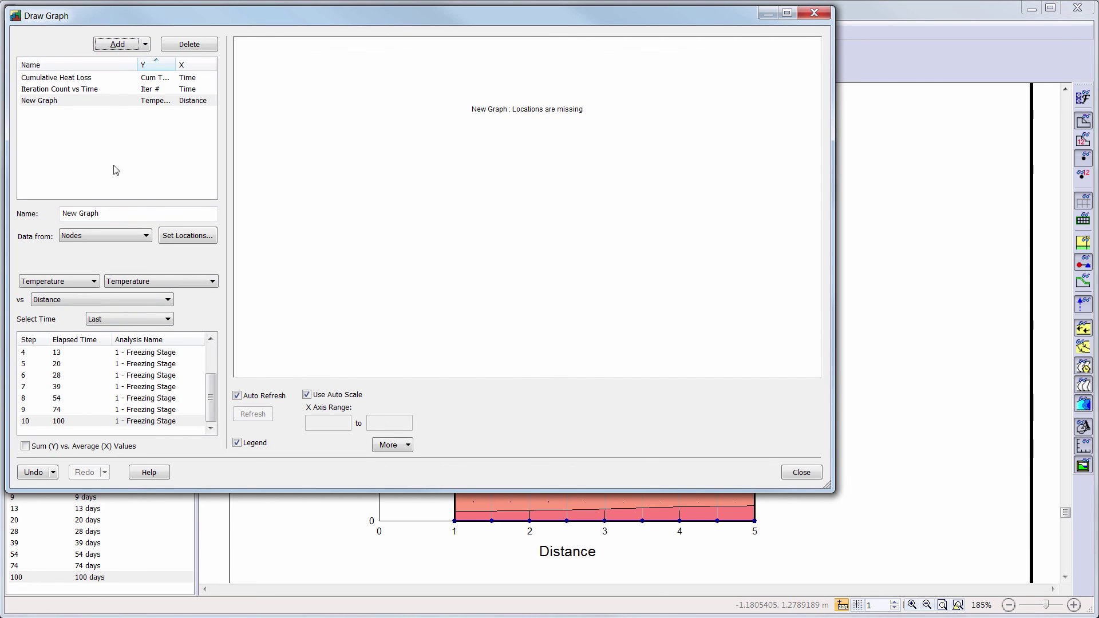
drag(115, 213, 24, 213)
text(Temperature Profile)
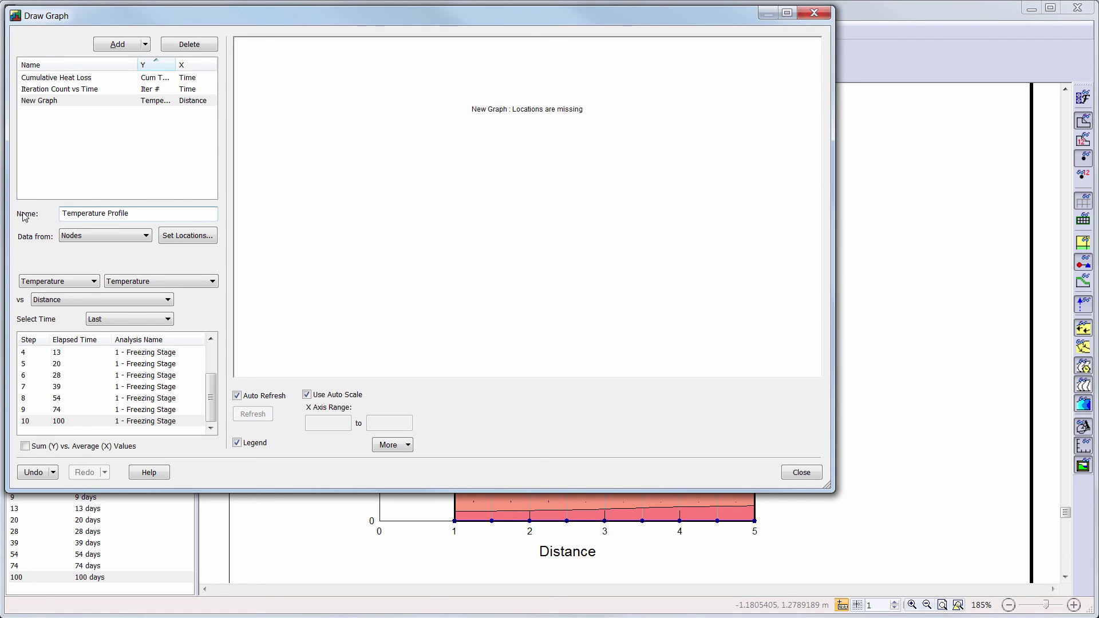
click(191, 237)
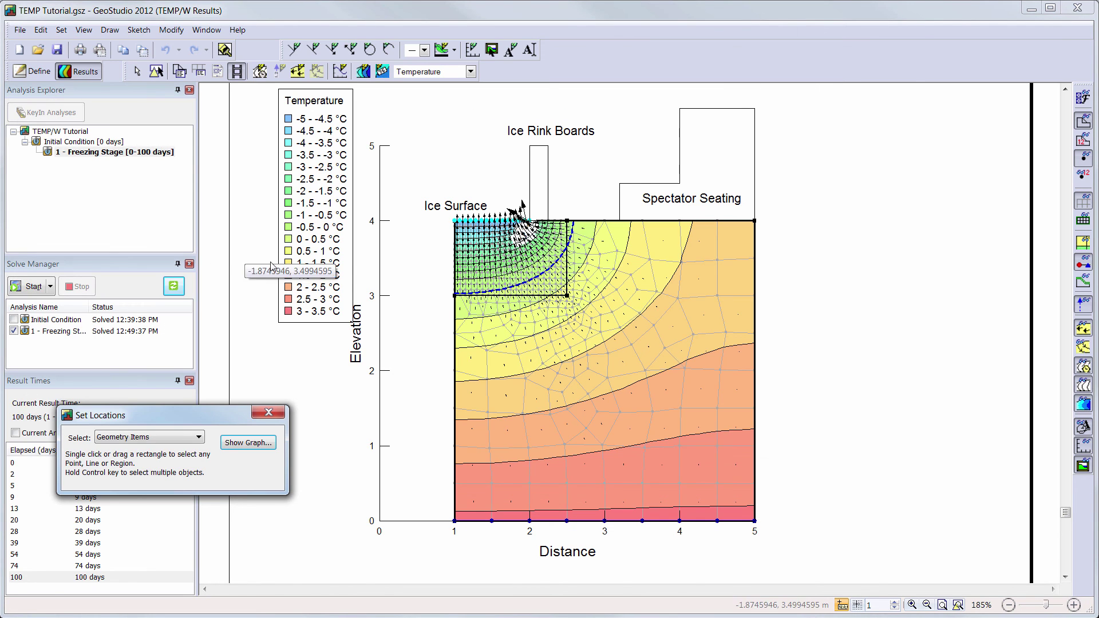
click(454, 280)
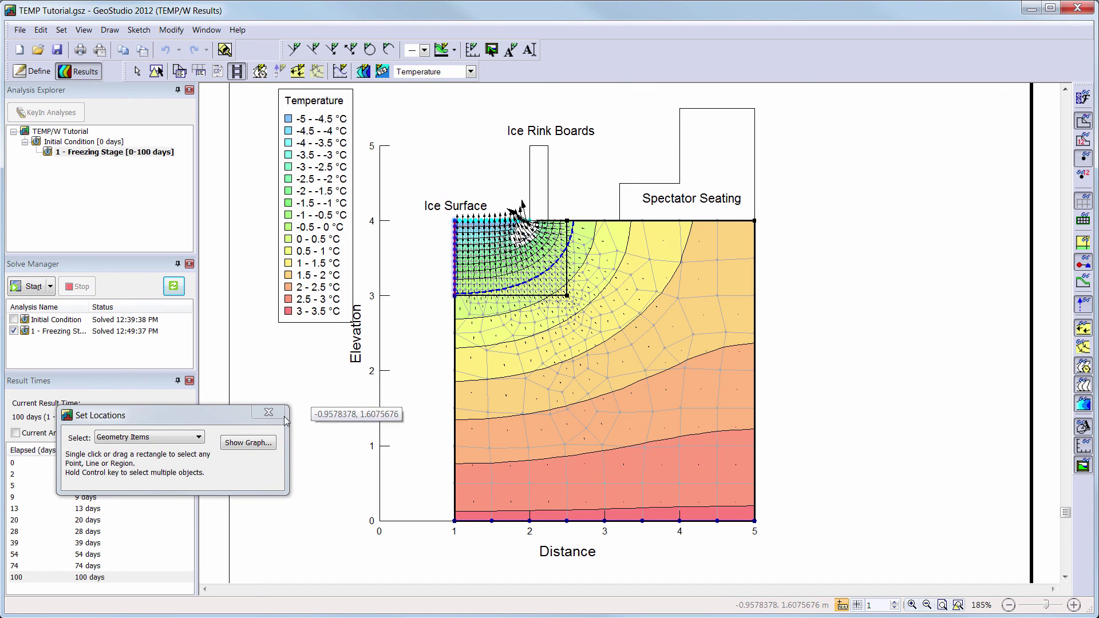
click(250, 443)
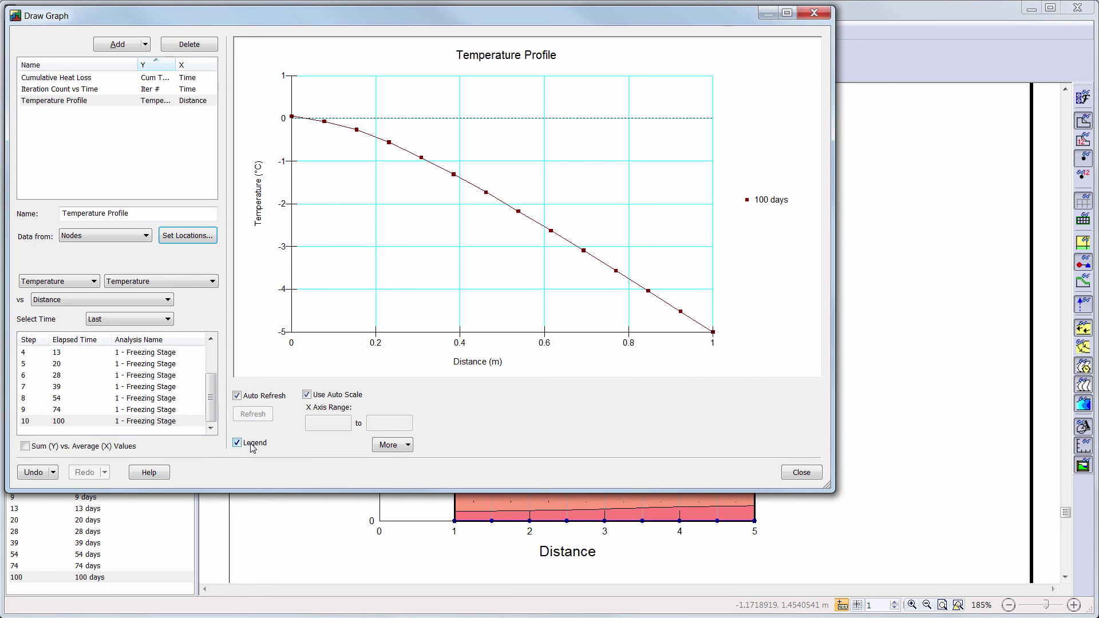
Step: Plot the Temperature Profile graph against Y for all time steps
click(169, 301)
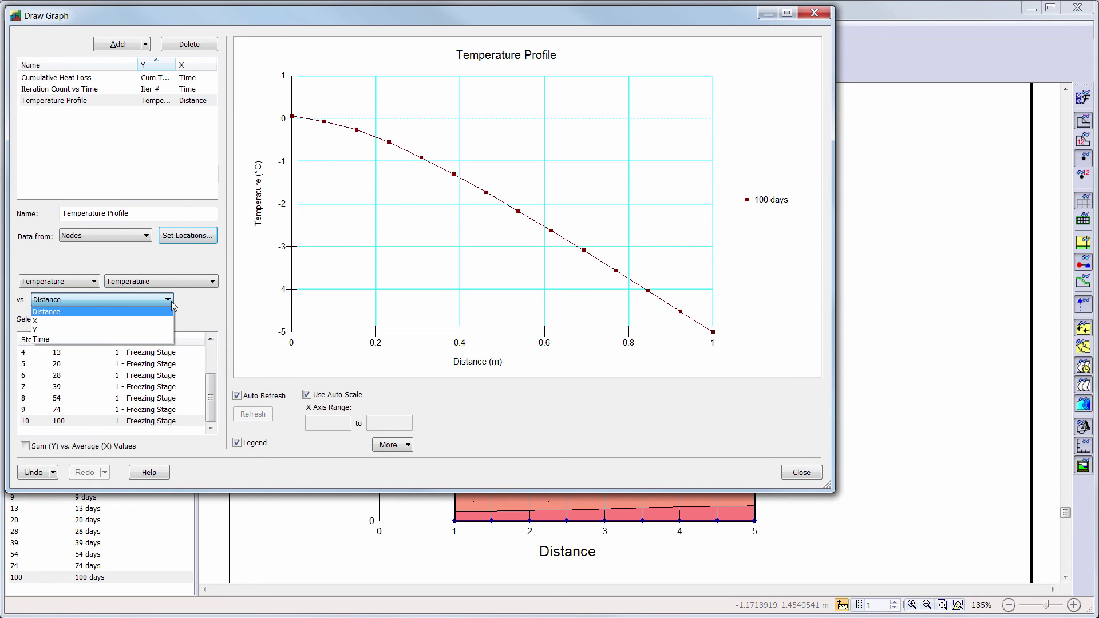
click(165, 331)
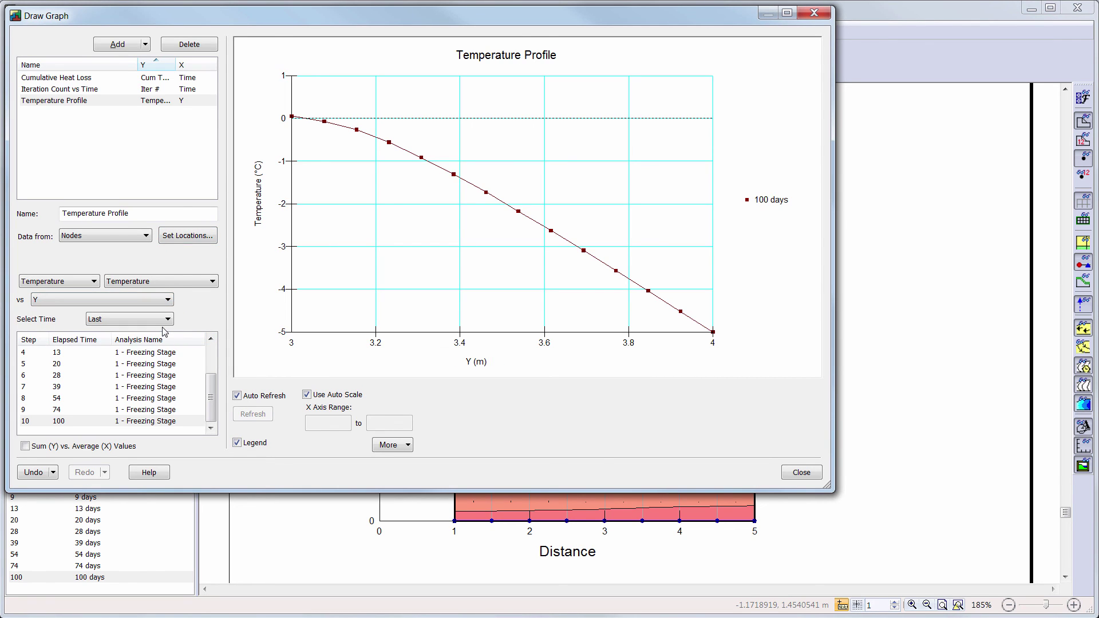
click(168, 319)
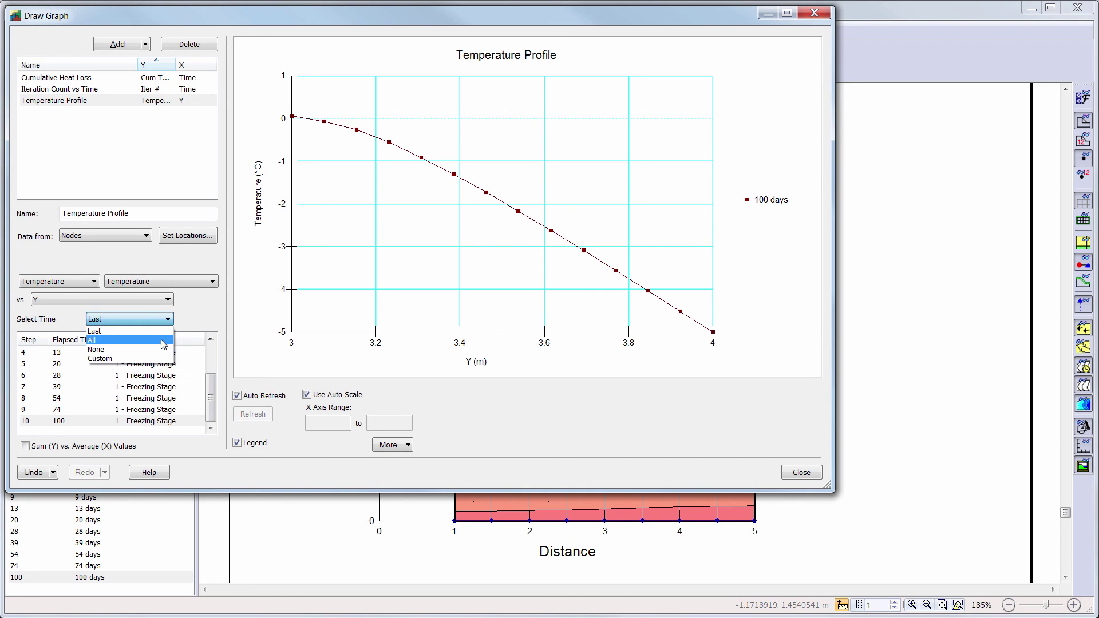
click(163, 342)
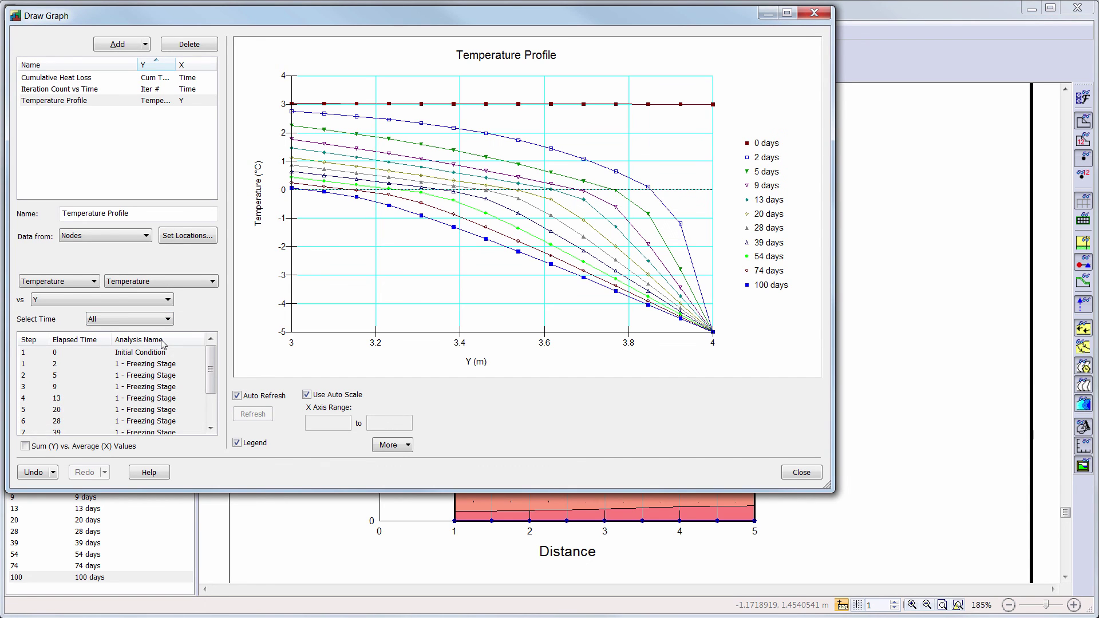
Step: Open the graph options for the Temperature Profile graph
click(408, 446)
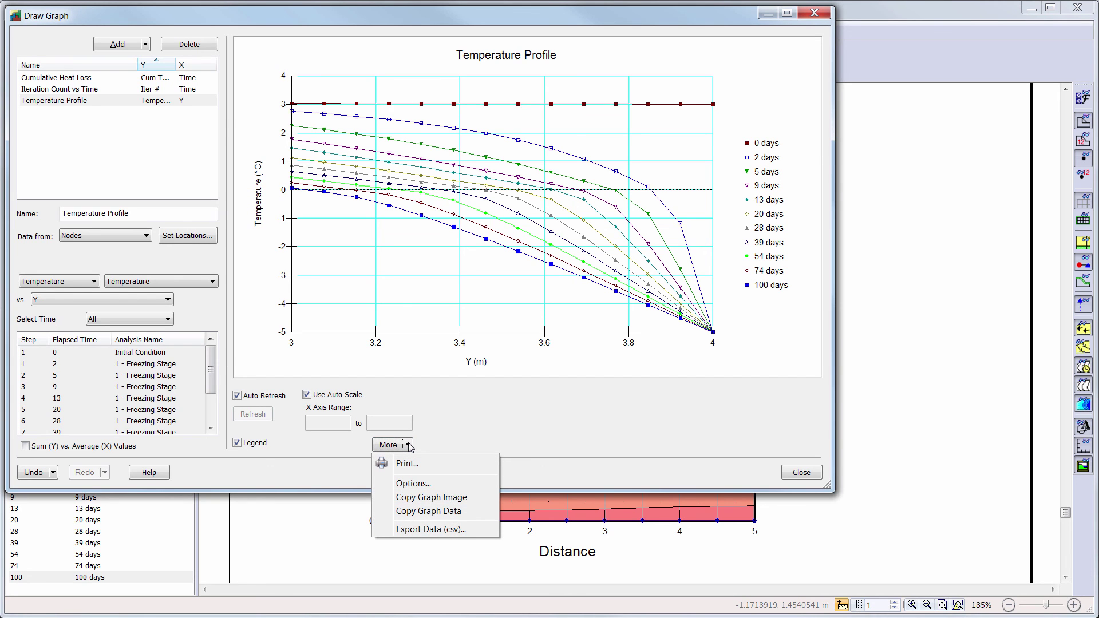
click(422, 485)
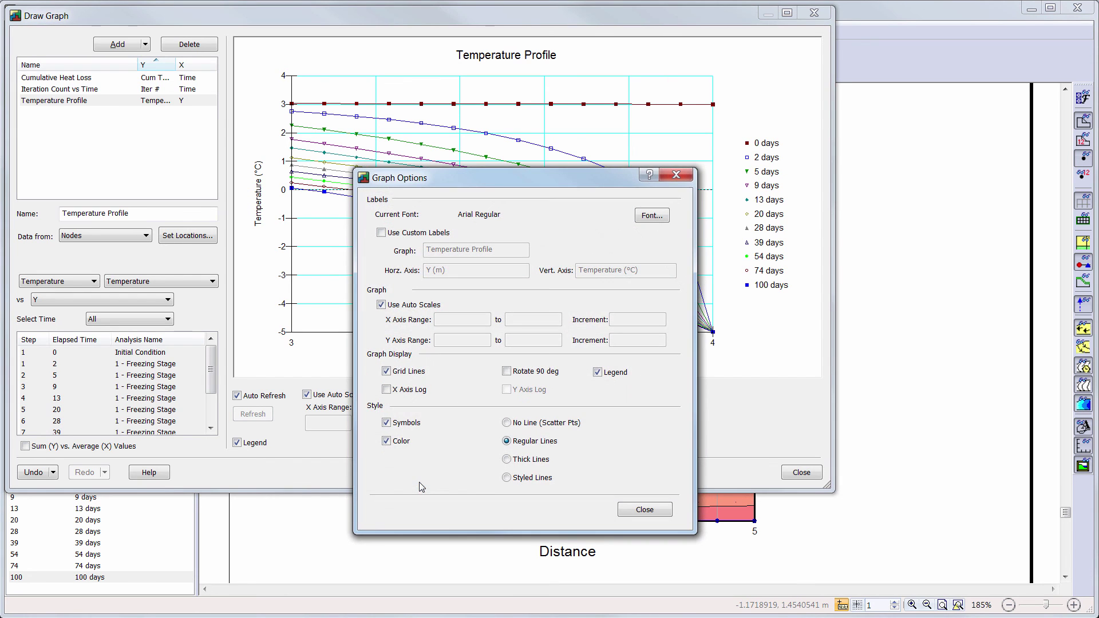